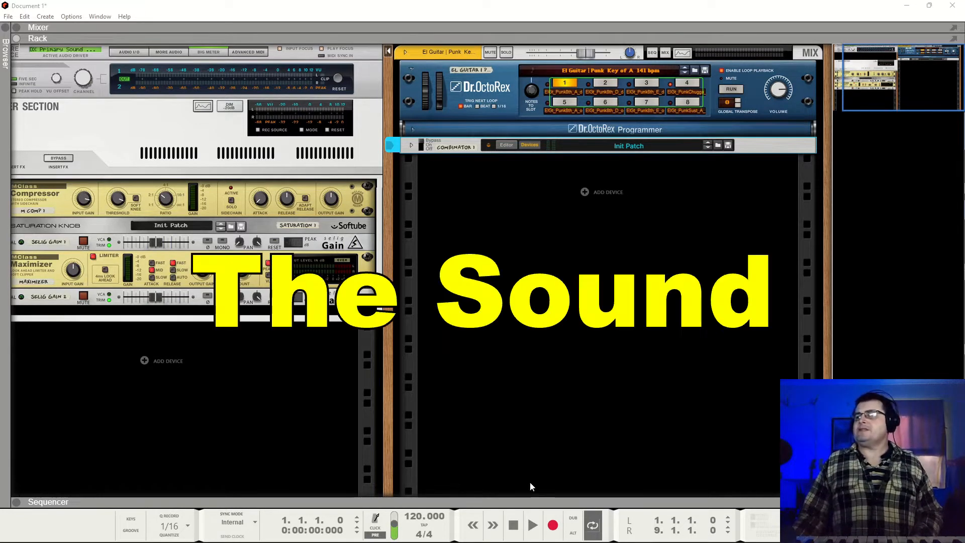
Play the Dr. OctoRex guitar loop, switch Combinator 1 on to hear the processed sound, and stop playback
left_click(532, 524)
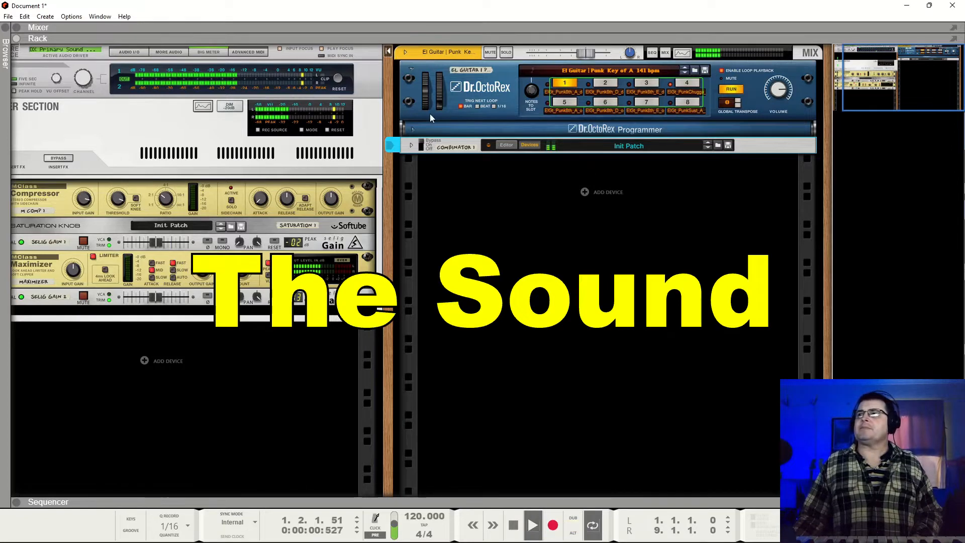
left_click(424, 146)
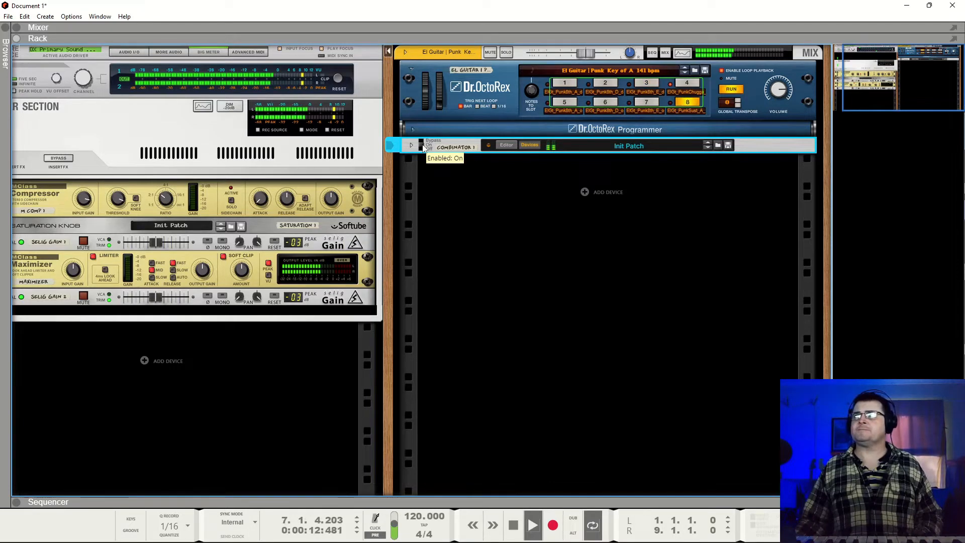
key("space")
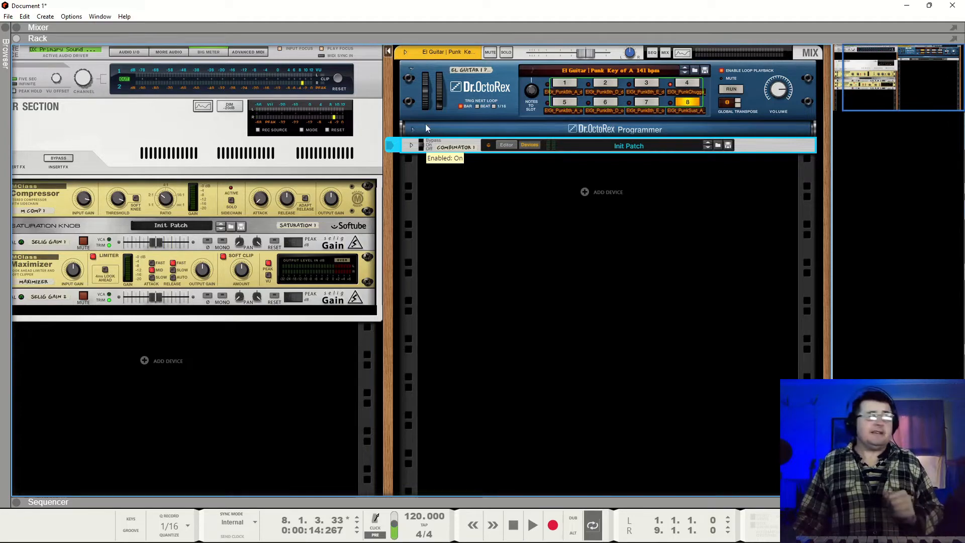
Collapse Dr. OctoRex and unfold Combinator 1, and look over the effects it contains from Scream 4 down to Single Line
left_click(411, 68)
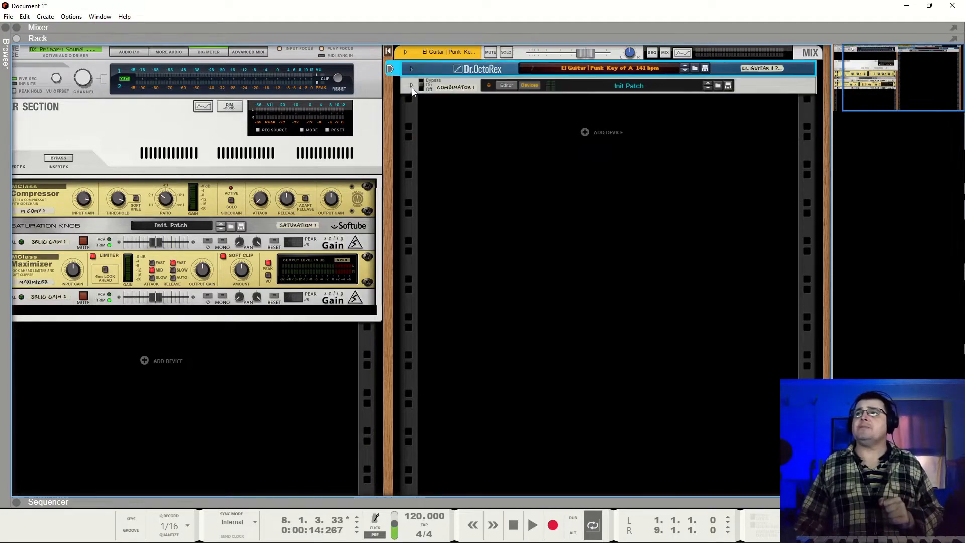
left_click(411, 86)
scroll(679, 340, "down", 5)
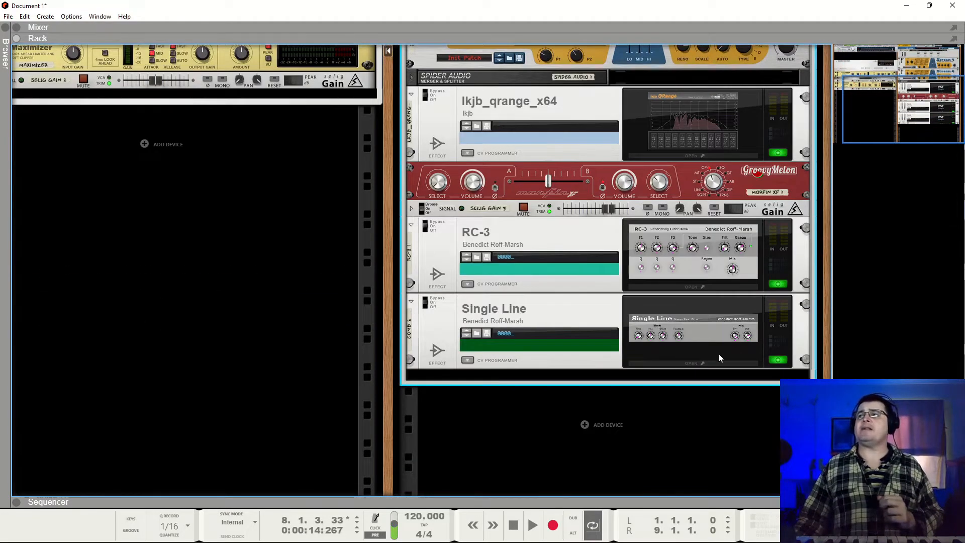
scroll(719, 357, "up", 4)
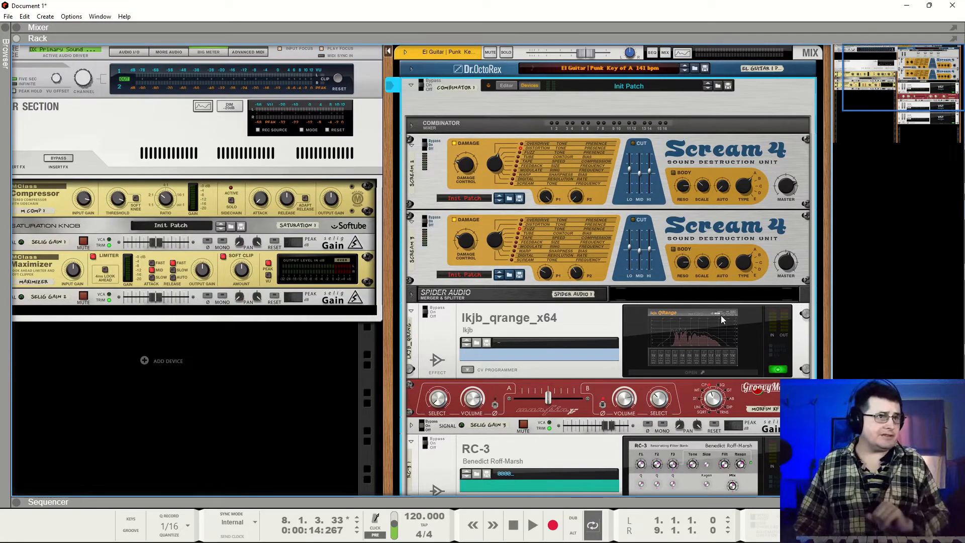
scroll(719, 340, "down", 3)
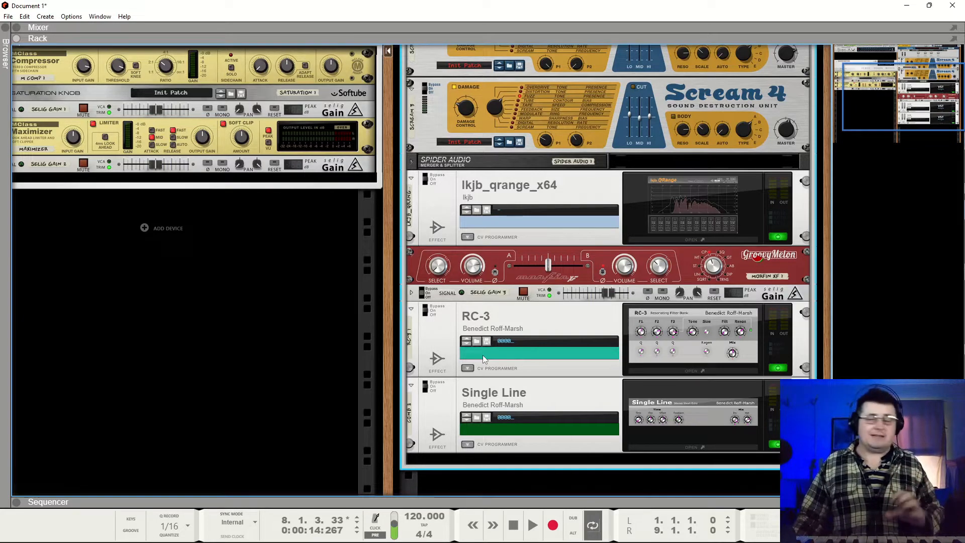
scroll(543, 397, "up", 3)
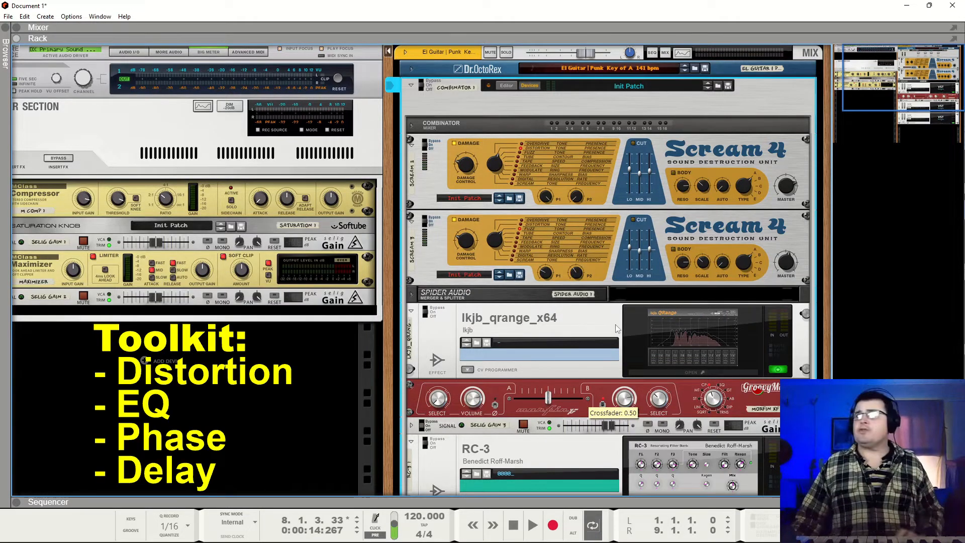
Play the guitar loop from the beginning and bypass Combinator 1 to compare with the dry sound
key("space")
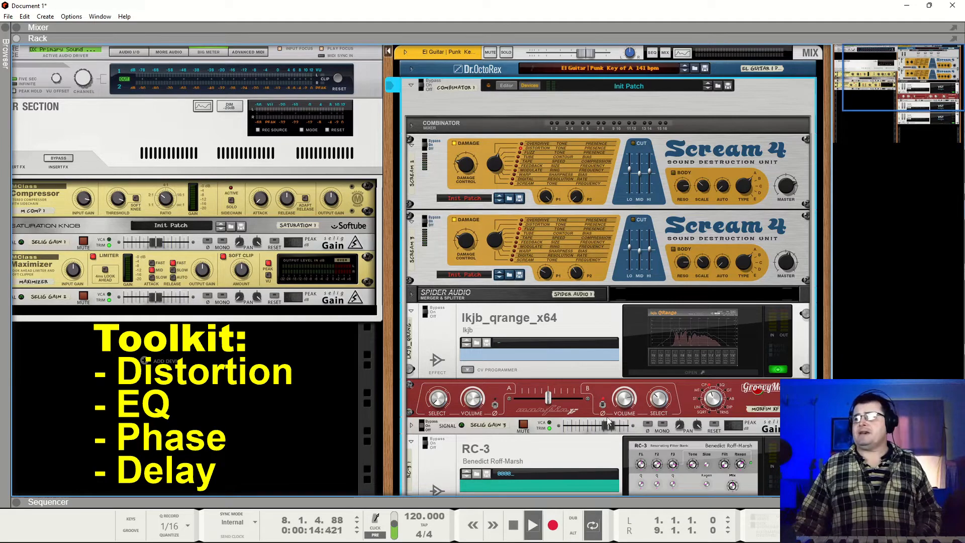
left_click(513, 525)
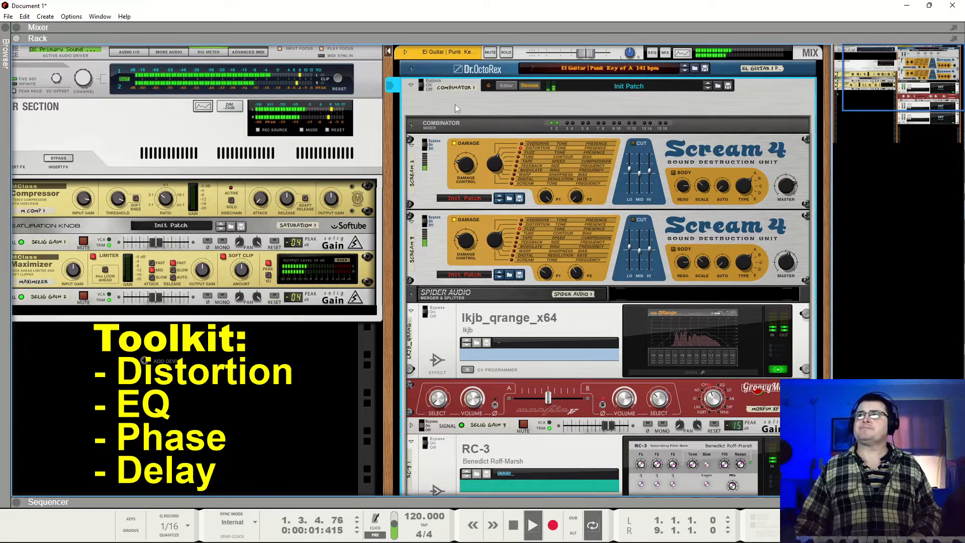
left_click(430, 82)
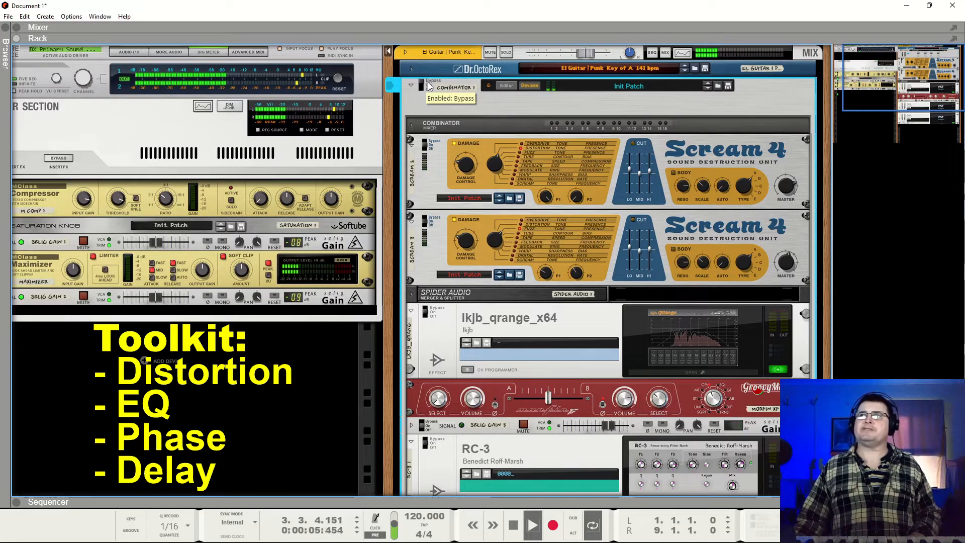
Bypass the Single Line and RC-3 effects at the end of the Combinator 1 chain
scroll(437, 114, "down", 3)
scroll(440, 117, "down", 2)
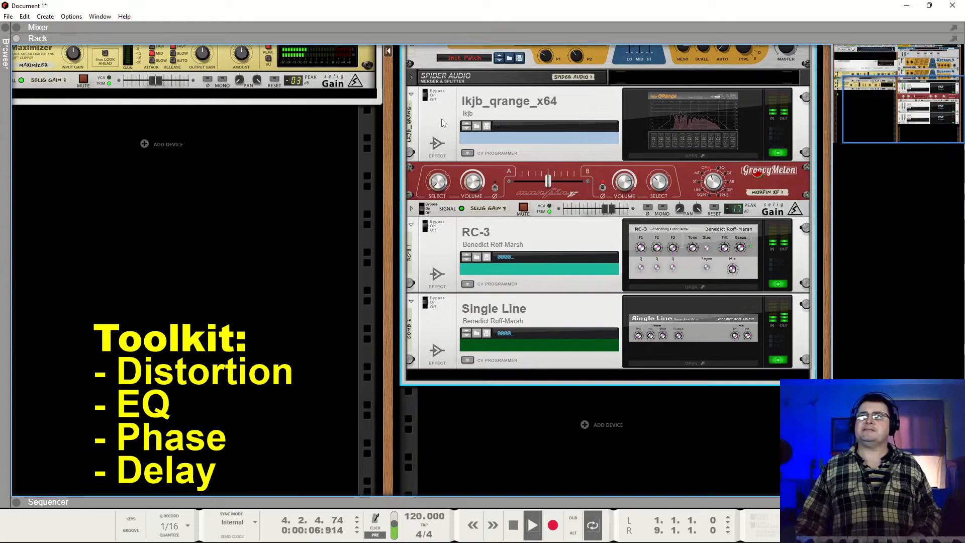
left_click(426, 306)
left_click(425, 233)
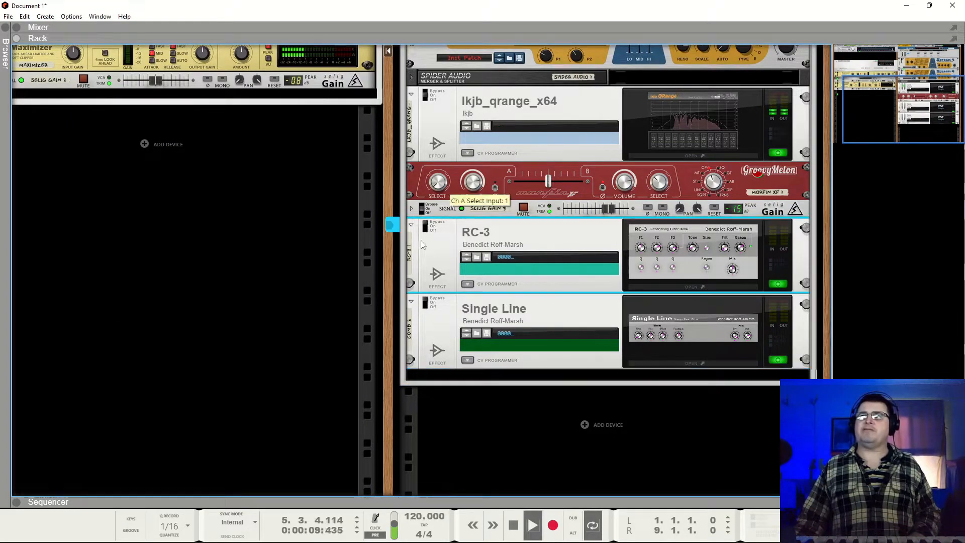
Move the Morfin XF crossfader fully to channel A, and switch the lkjb_qrange equalizer off and on again
scroll(441, 251, "up", 2)
left_click_drag(548, 247, 515, 246)
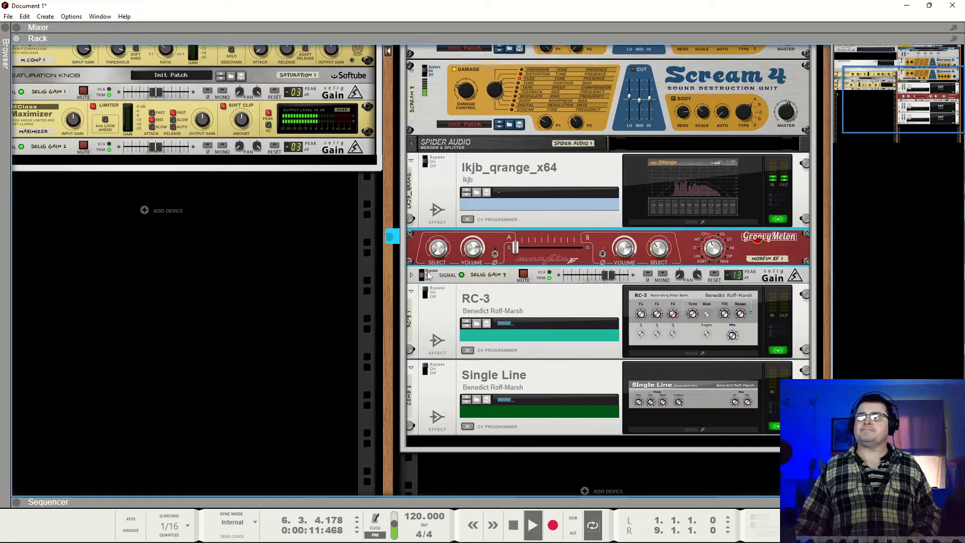
left_click(426, 161)
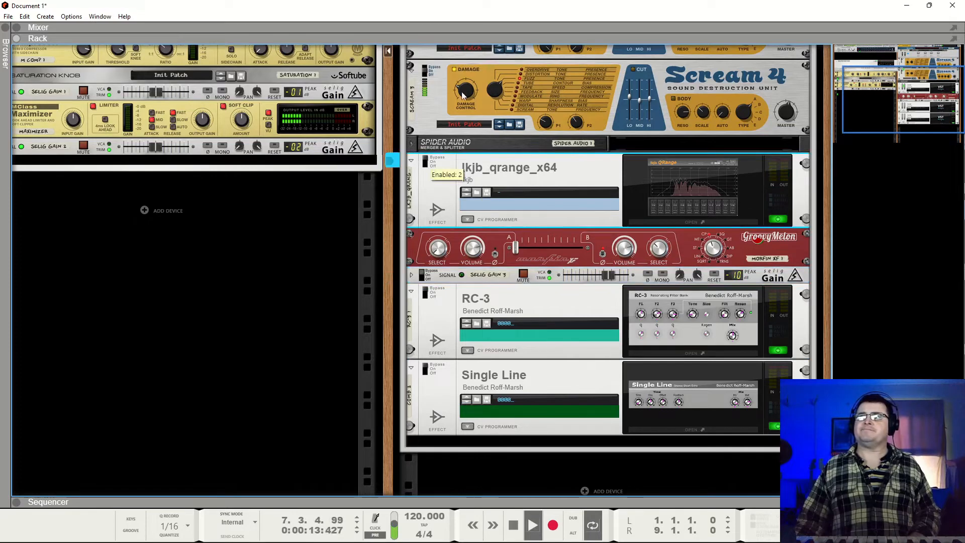
left_click(427, 161)
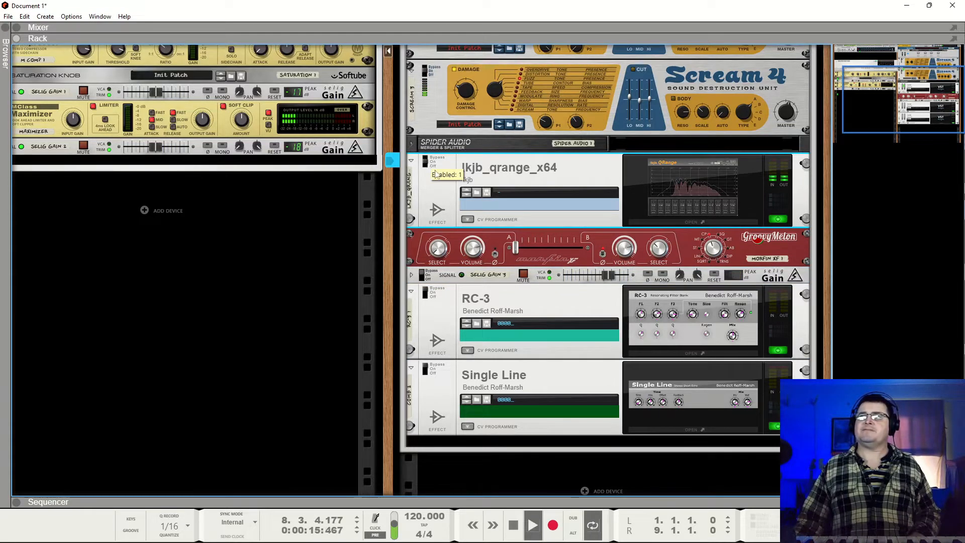
Bypass both Scream 4 distortion units with Combinator 1 switched on, and stop playback
scroll(430, 166, "up", 3)
left_click(425, 168)
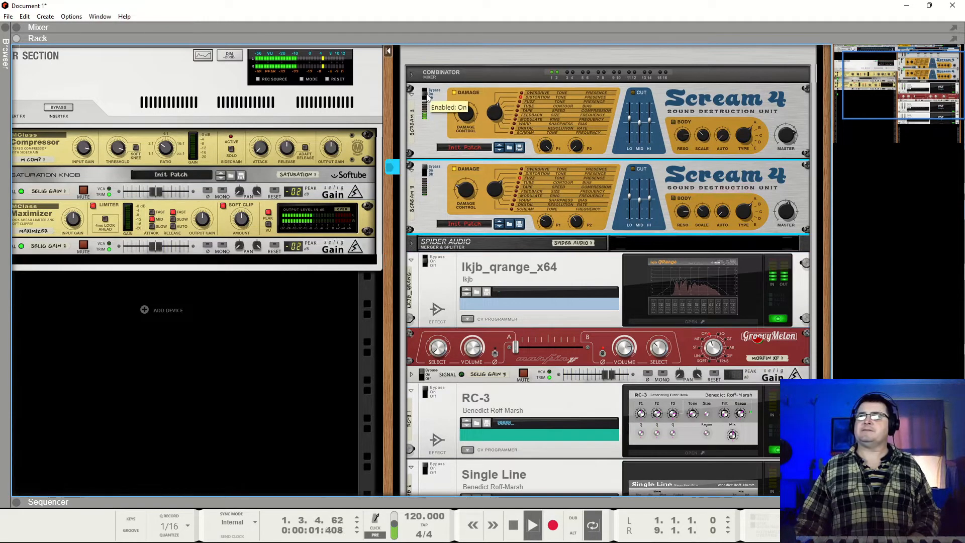
left_click(424, 92)
scroll(523, 255, "up", 1)
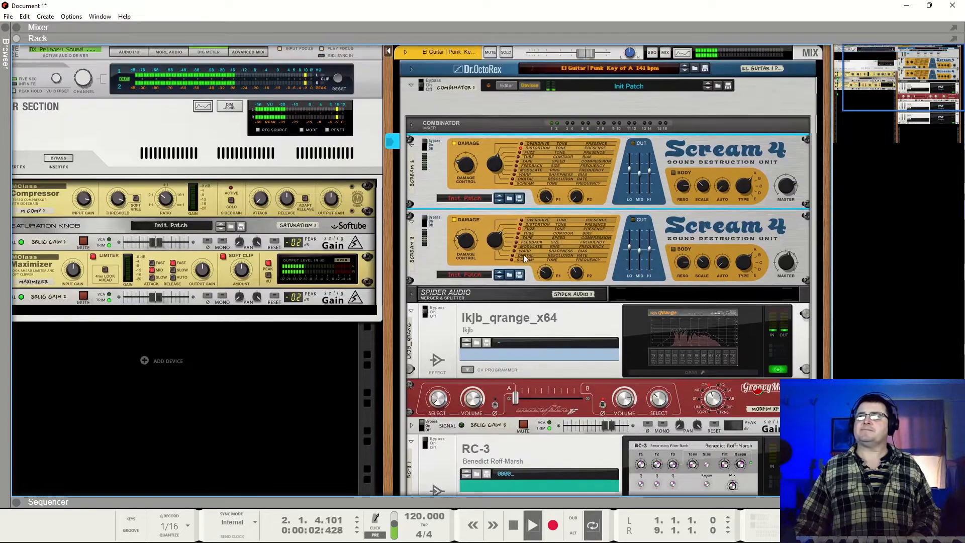
left_click(426, 87)
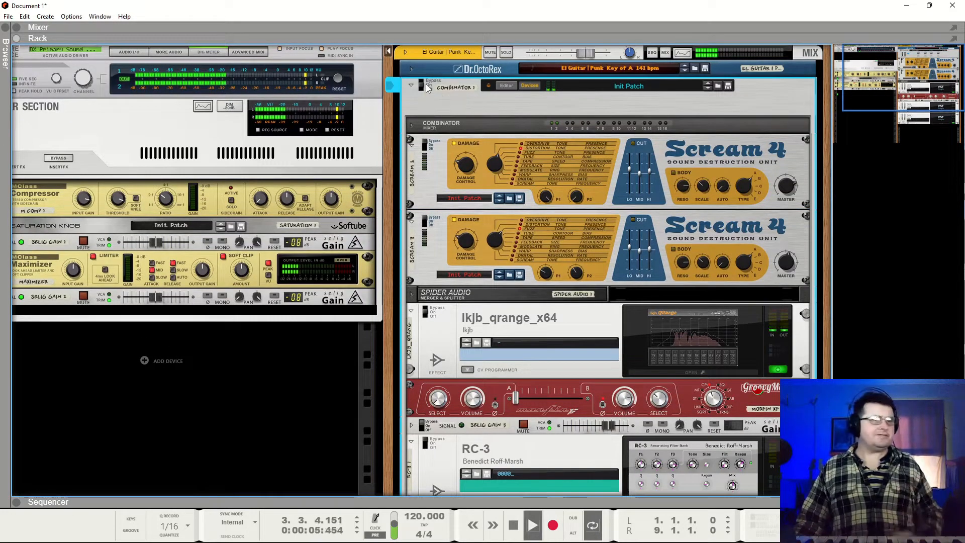
key("space")
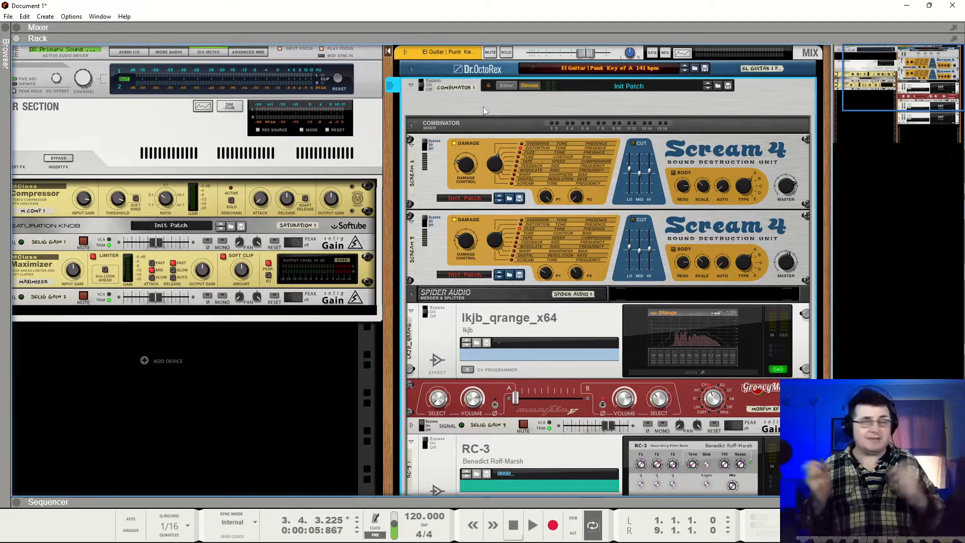
With the first Scream 4 enabled and the loop playing, turn on its Cut section, lower Hi and raise Lo to 39
left_click(426, 147)
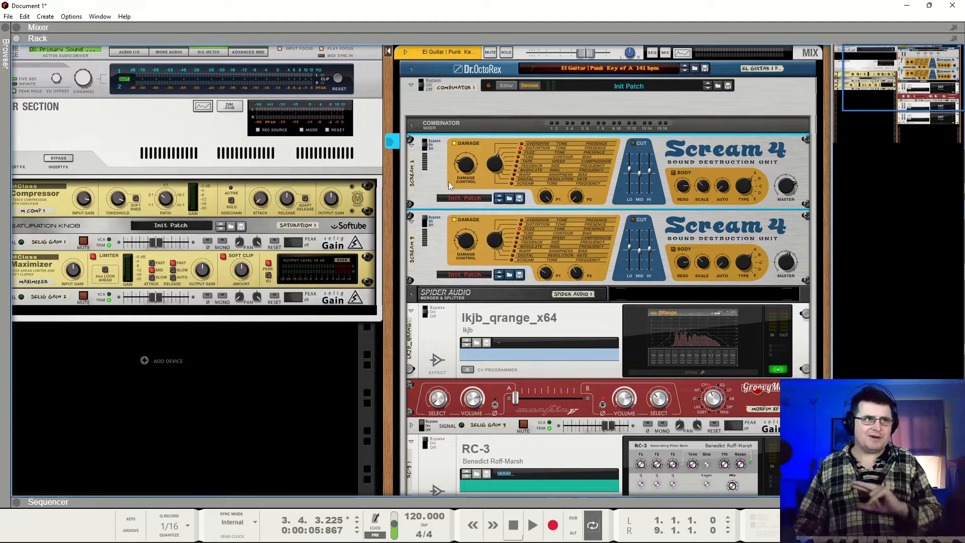
key("space")
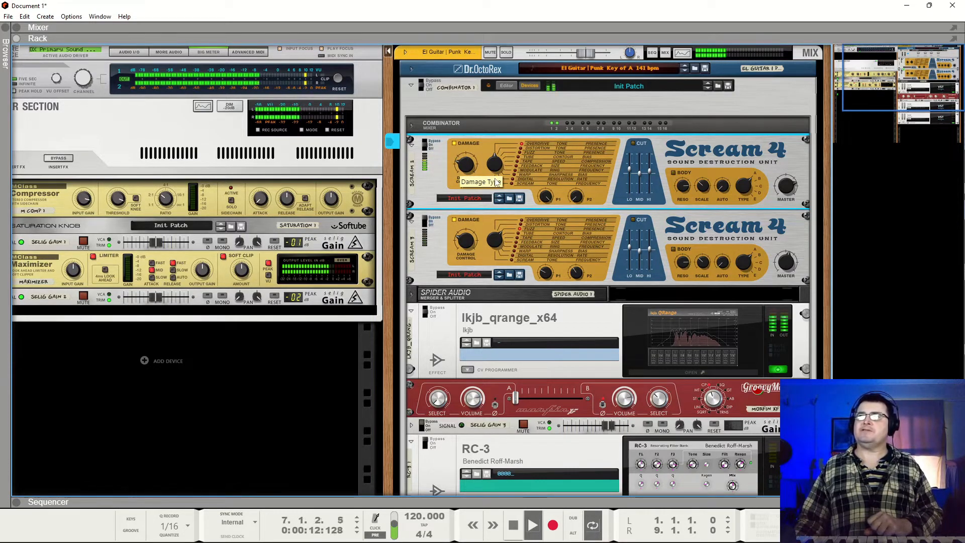
left_click(633, 144)
left_click_drag(650, 172, 636, 166)
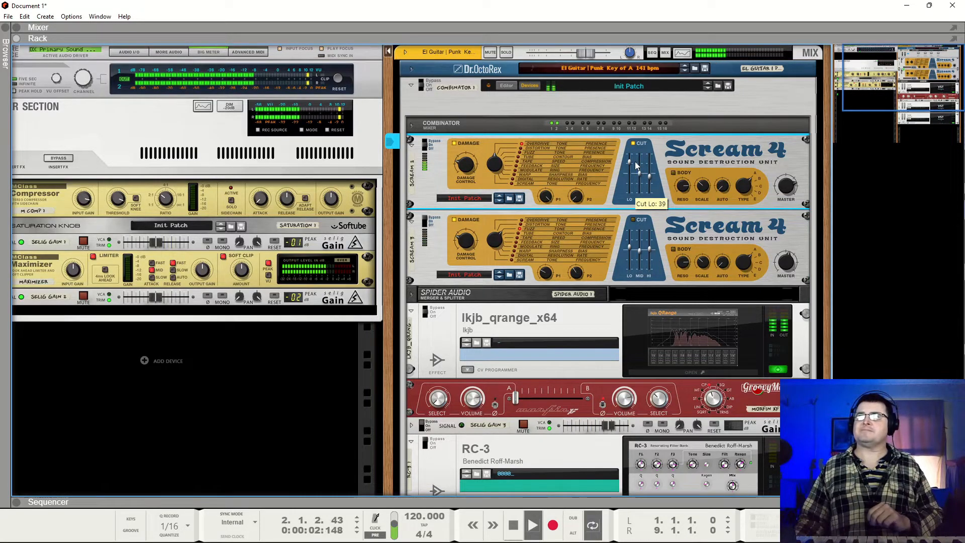
Audition several damage types on the first Scream 4 during playback and settle on Distortion
left_click(518, 156)
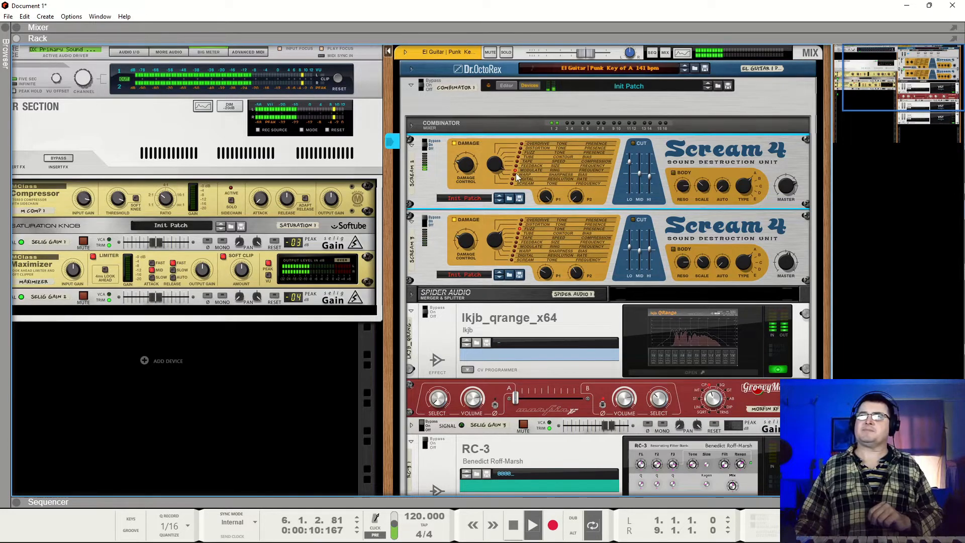
left_click(513, 180)
left_click(511, 183)
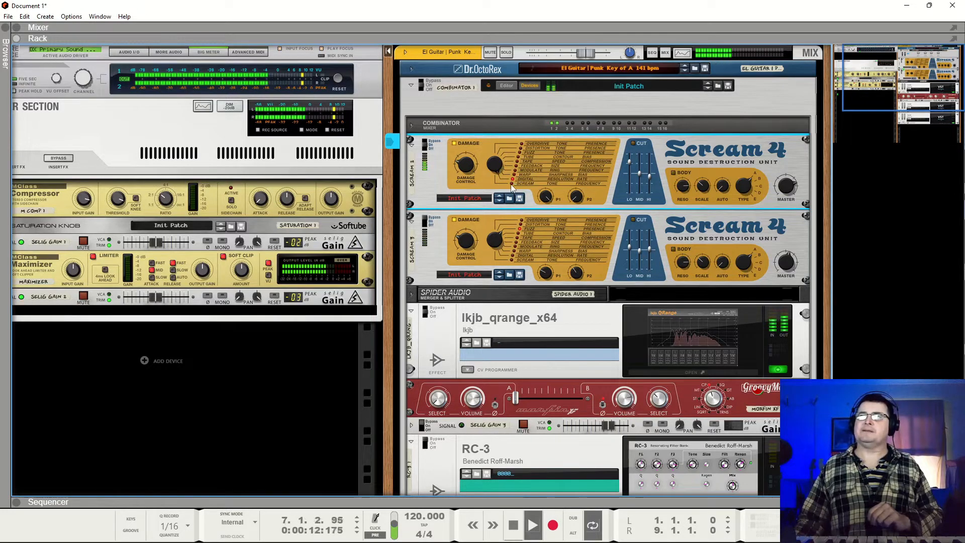
left_click(520, 148)
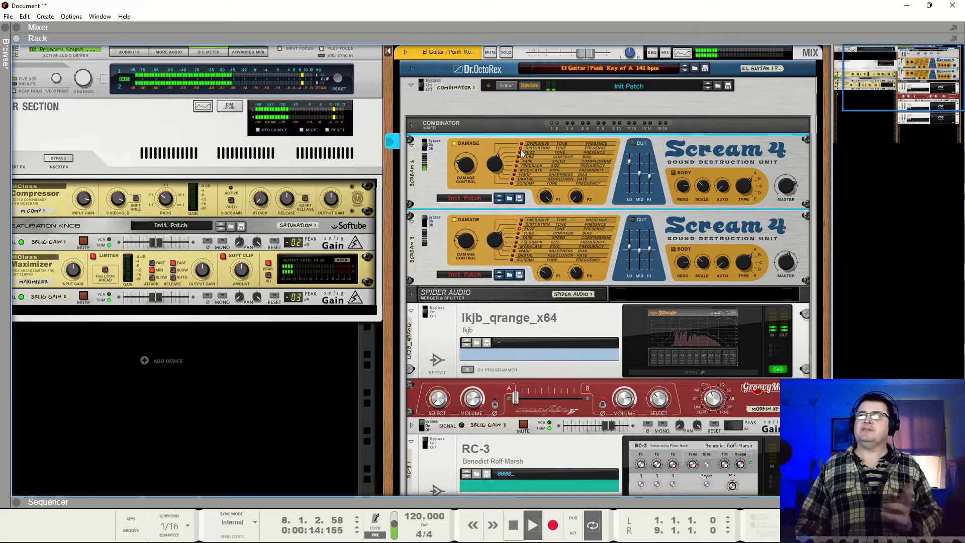
Enable the second Scream 4 and bypass the first one to hear the second distortion alone
mouse_move(463, 163)
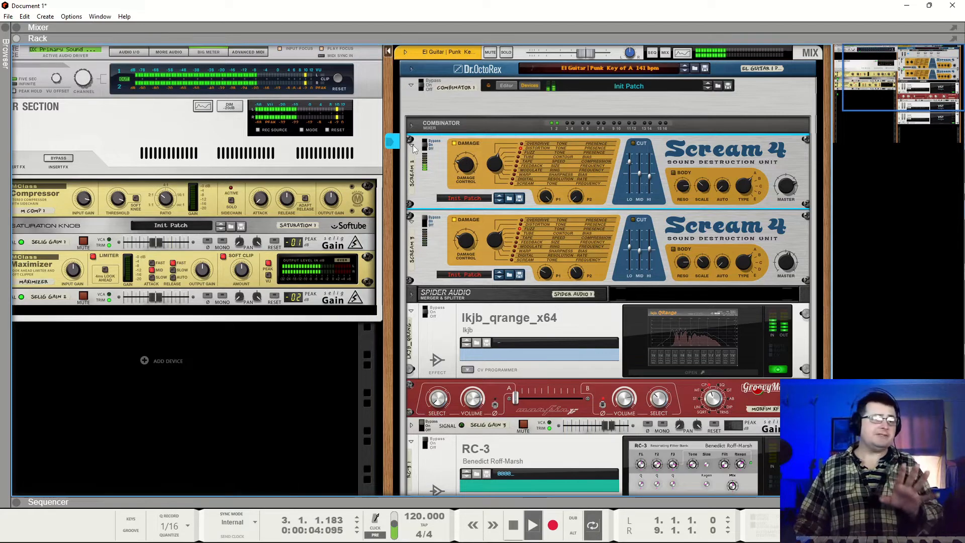
left_click(437, 219)
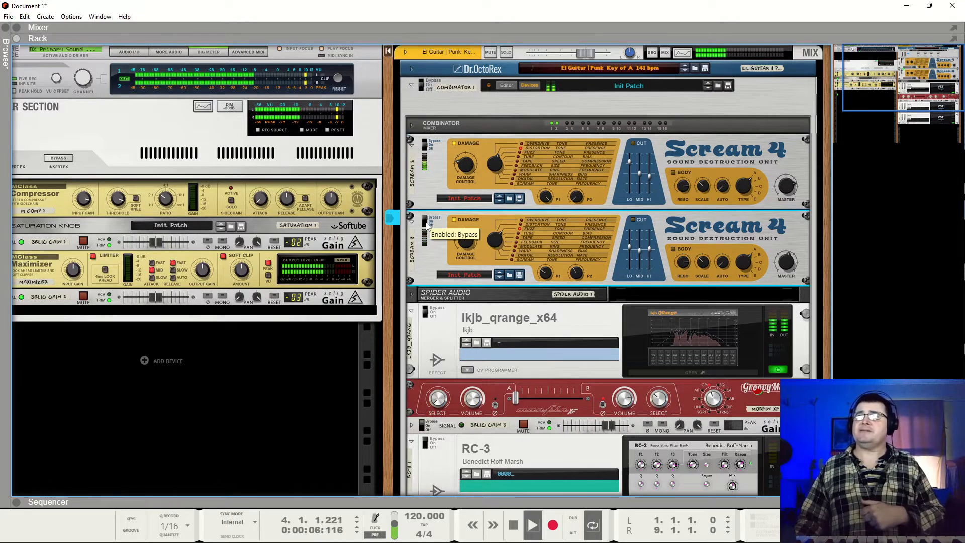
left_click(426, 149)
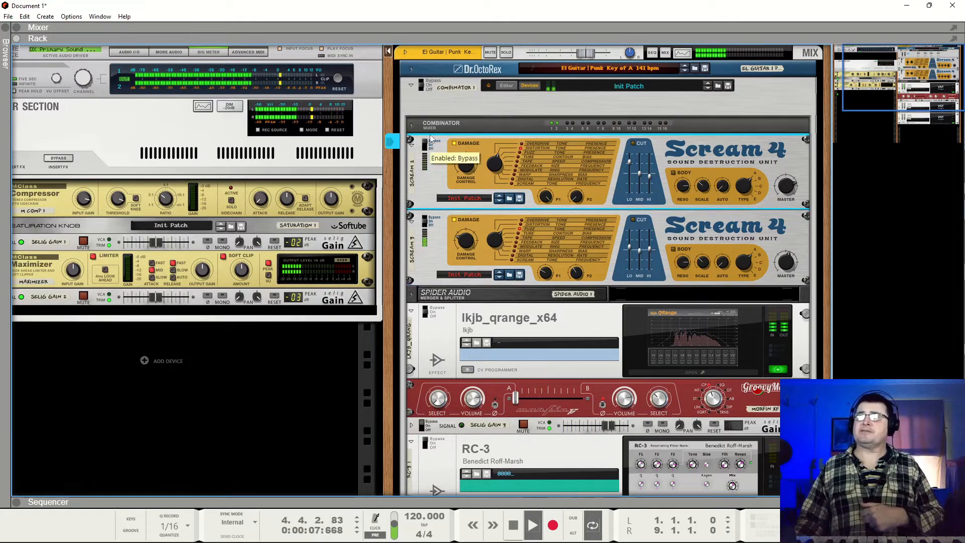
With both Scream 4 units enabled in series, audition damage types on the second one and settle on Fuzz
left_click(523, 219)
left_click(534, 206)
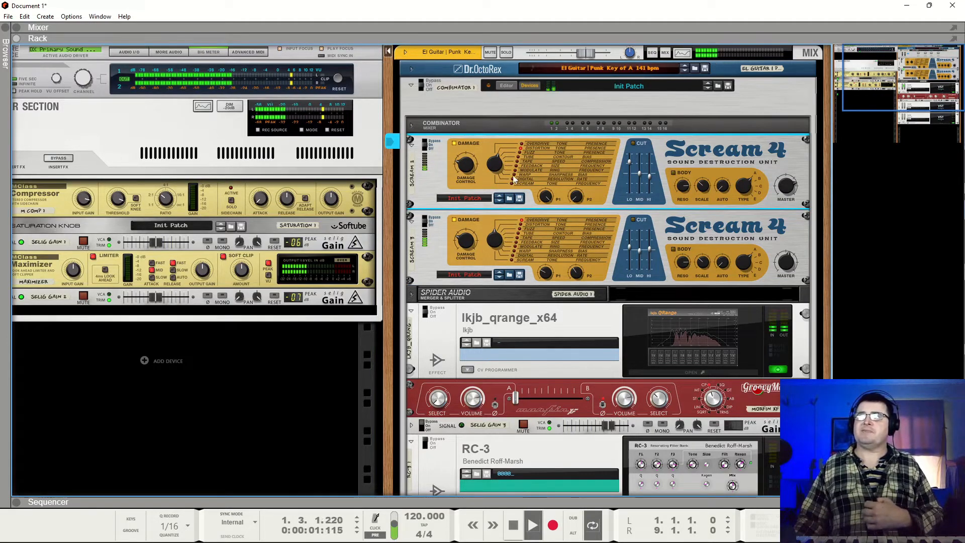
left_click(520, 233)
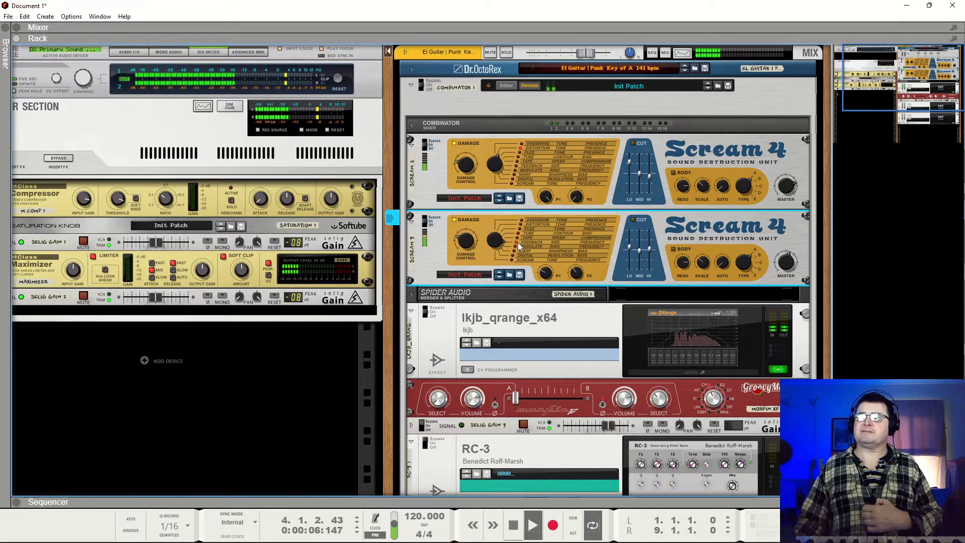
left_click(521, 228)
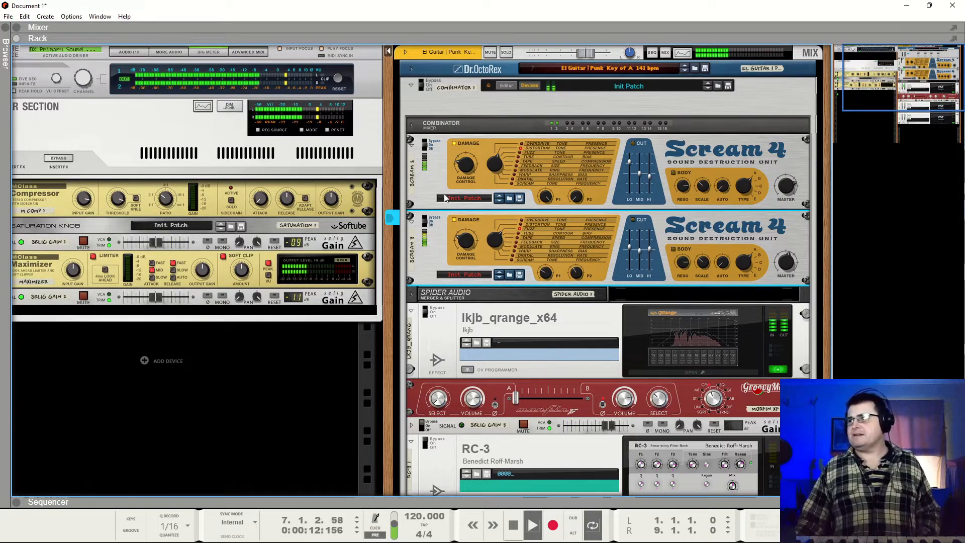
Stop playback, return to the song start, and play the loop through both distortion units
key("space")
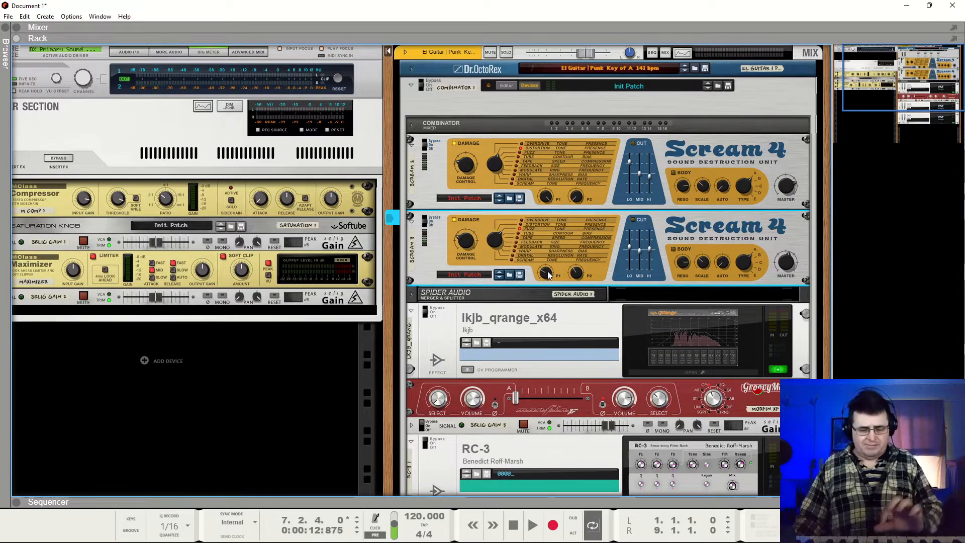
left_click(513, 525)
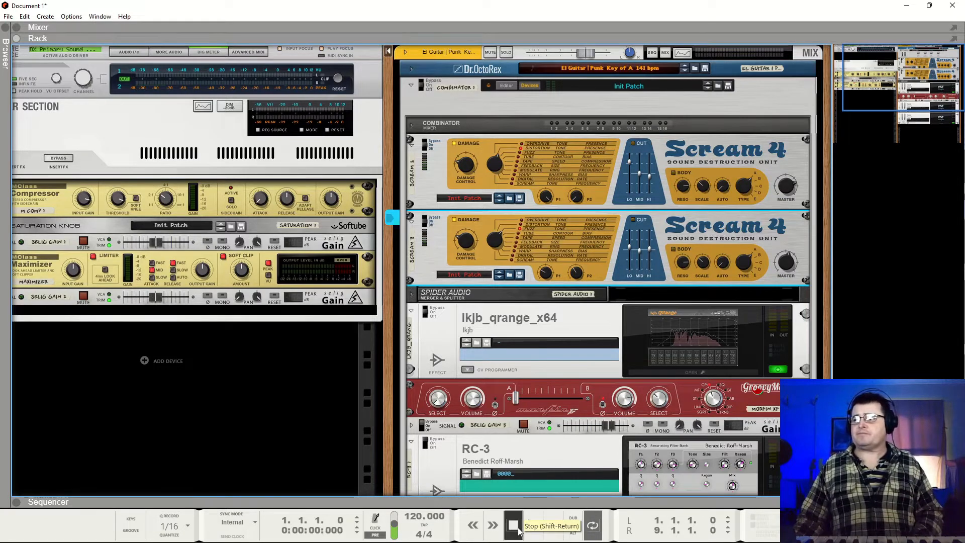
left_click(533, 525)
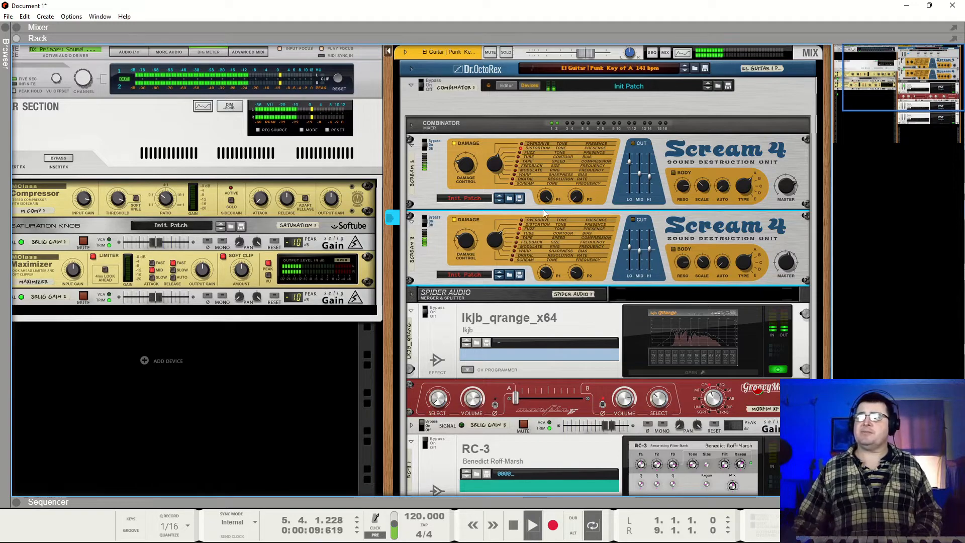
Stop playback, open the lkjb QRange EQ editor below the Scream units, reposition it clear of the device and keep it open
key("space")
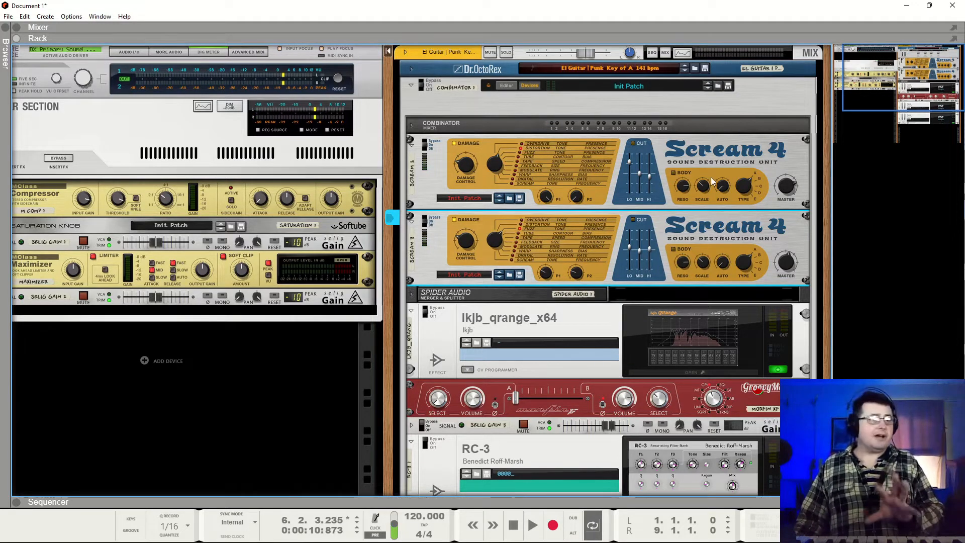
mouse_move(712, 181)
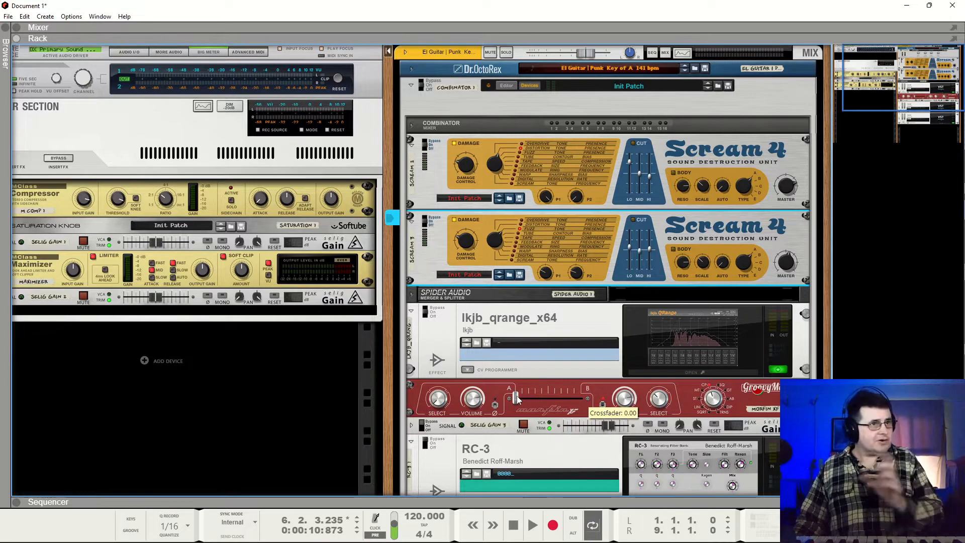
scroll(526, 335, "down", 1)
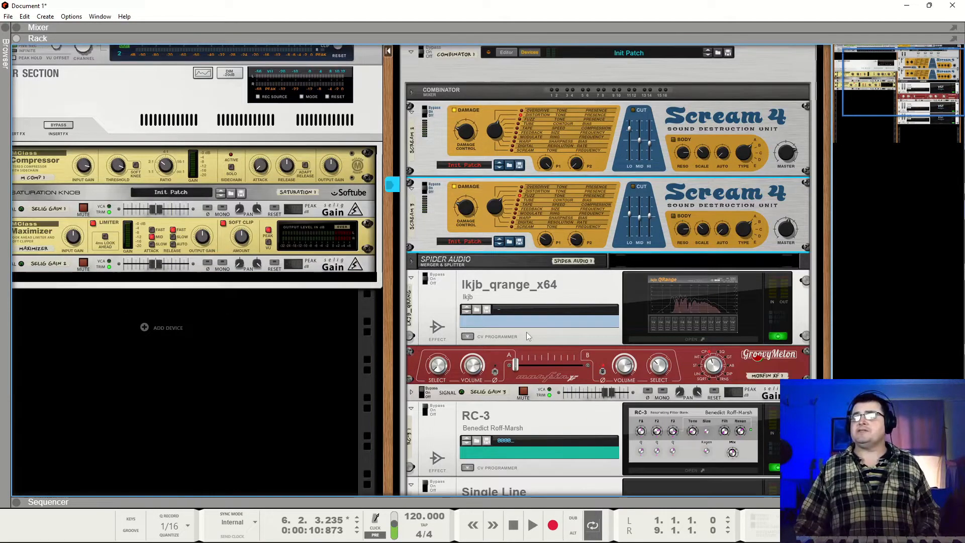
scroll(517, 352, "down", 2)
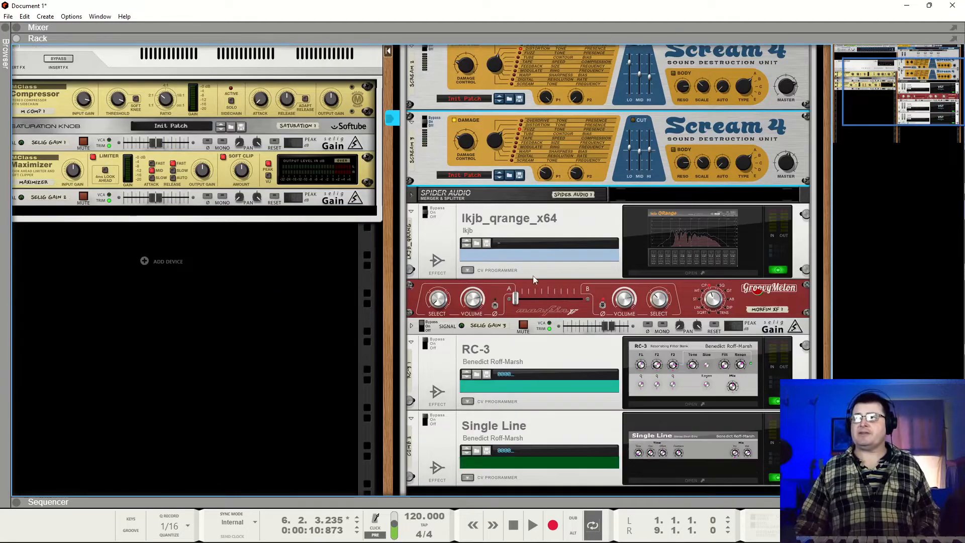
left_click(690, 236)
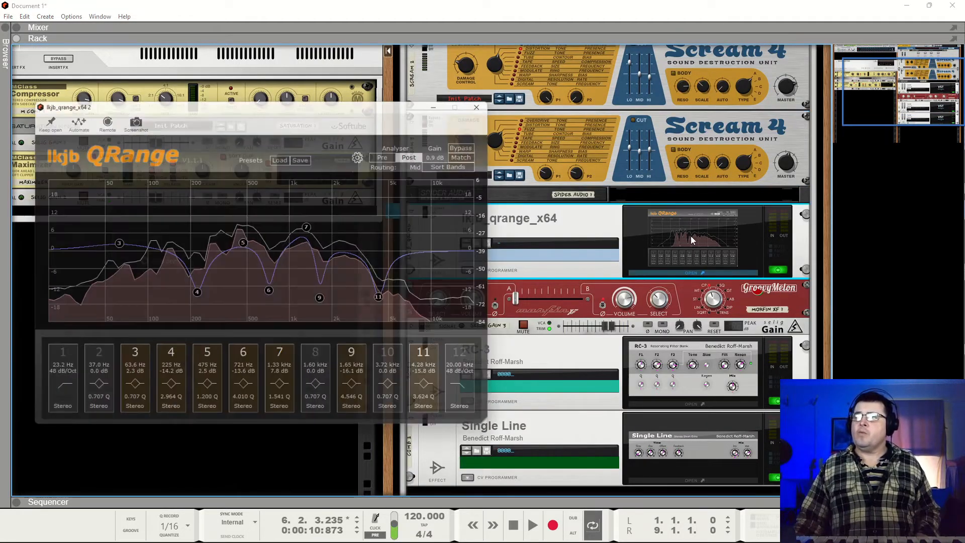
left_click_drag(75, 101, 63, 48)
left_click(30, 65)
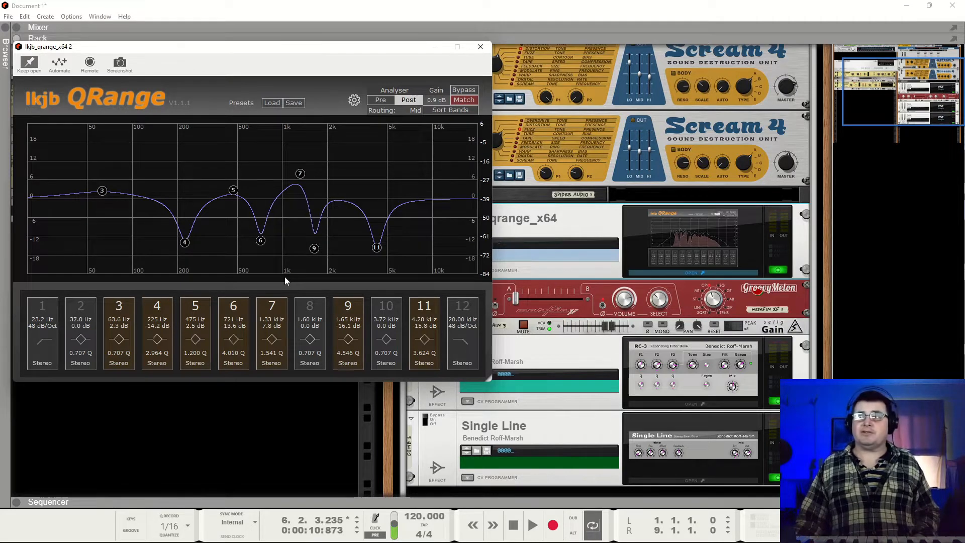
Play the loop, close the QRange editor and move the Morfin XF crossfader fully to side B
key("space")
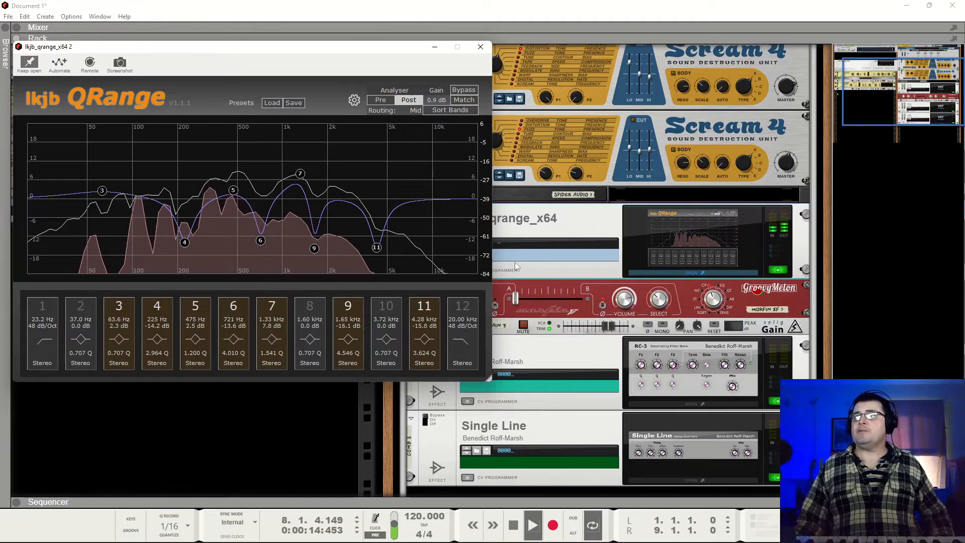
left_click(481, 47)
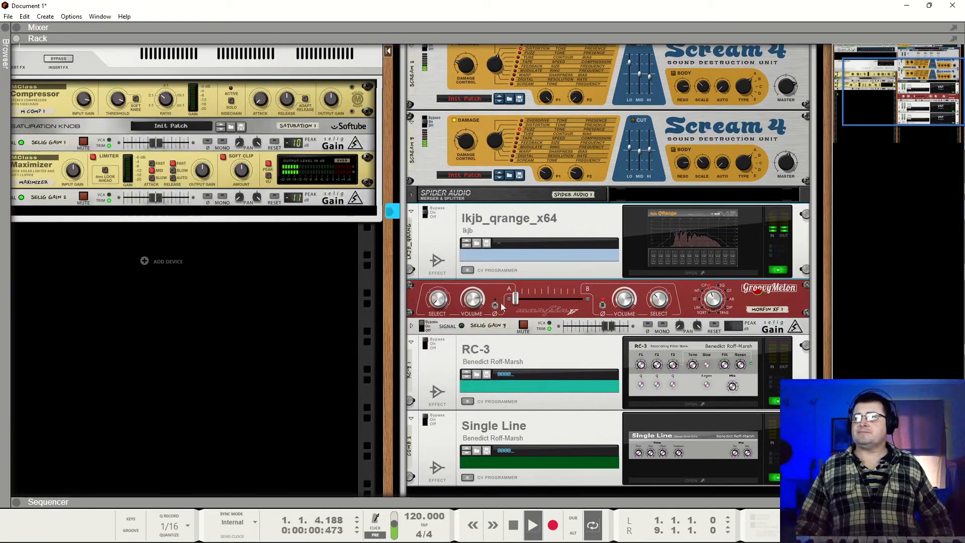
left_click_drag(515, 299, 594, 303)
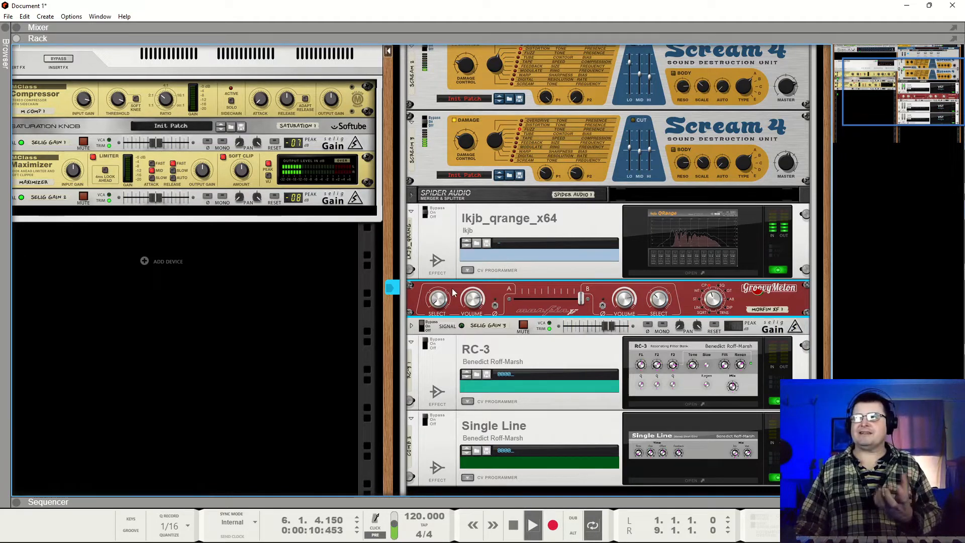
Toggle the bypass switches of the QRange and the first Scream 4 during playback to compare their effect on the sound
left_click(431, 209)
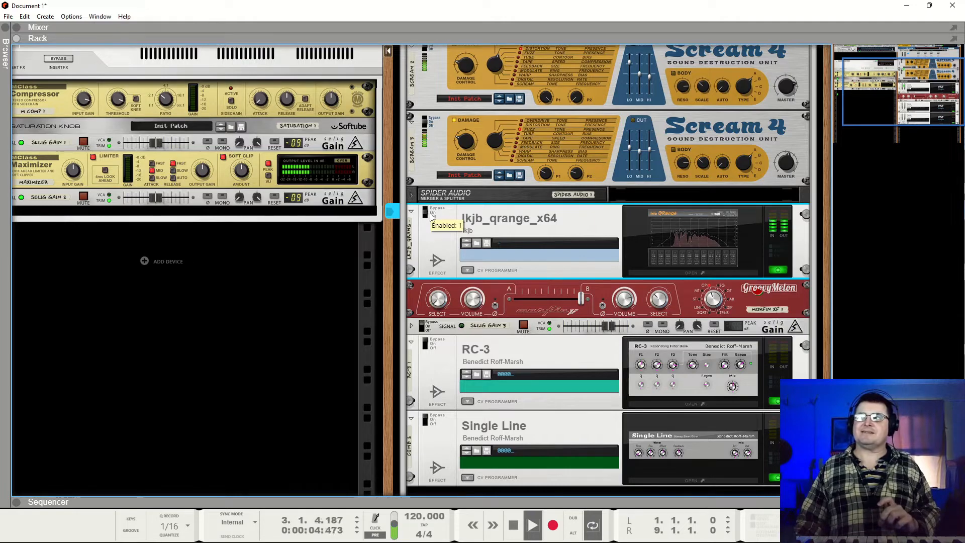
scroll(445, 139, "up", 3)
left_click(435, 121)
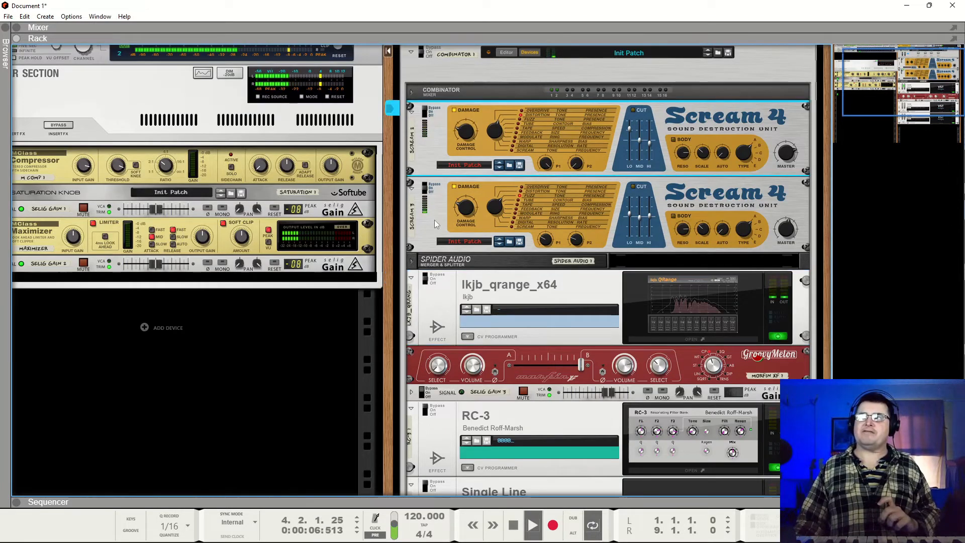
left_click(433, 278)
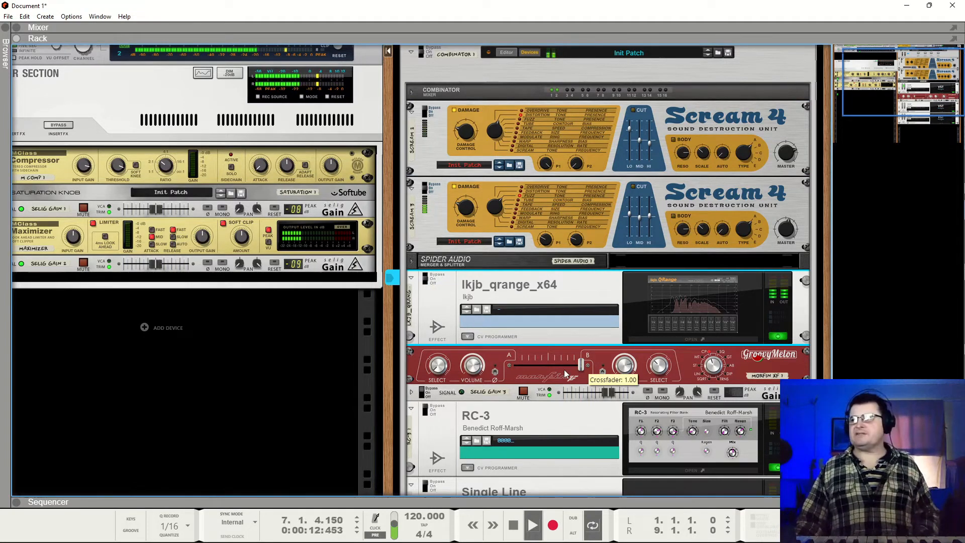
Set the Morfin XF crossfader between the centre and side B to blend the two signals, favouring B
left_click_drag(582, 368, 548, 373)
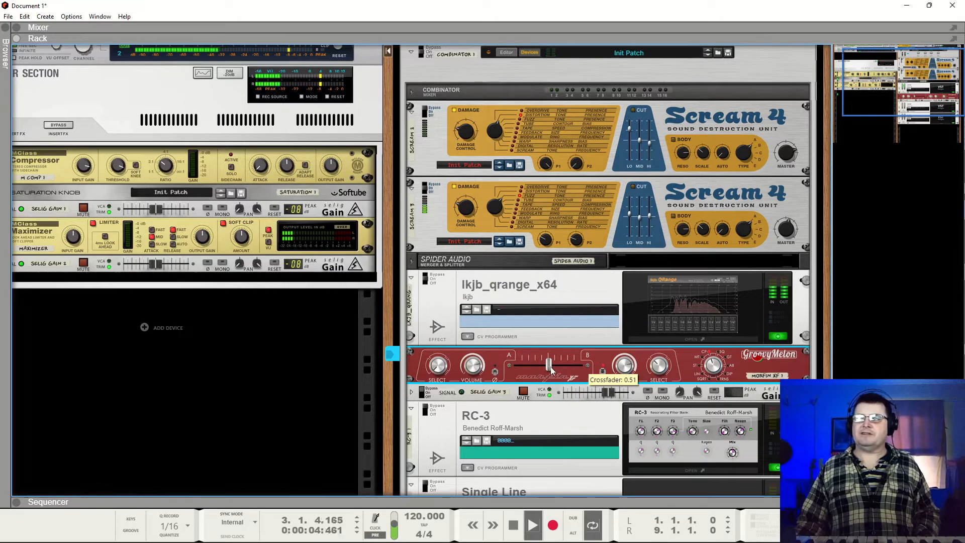
mouse_move(551, 371)
left_mouse_down()
mouse_move(530, 371)
mouse_move(572, 371)
mouse_move(563, 371)
left_mouse_up()
Reopen the QRange editor and keep it open, and switch on the Selig Gain 3 device below the crossfader
left_click(637, 291)
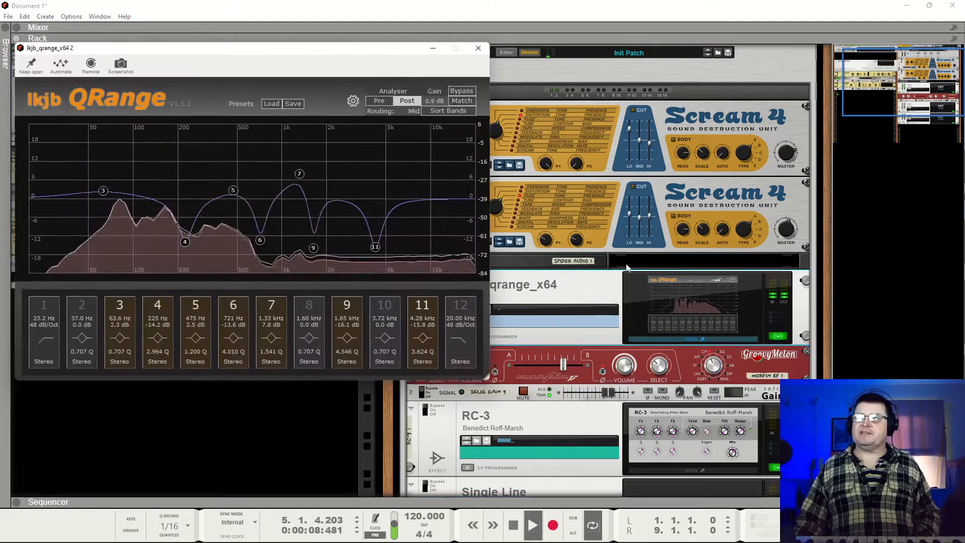
left_click(30, 64)
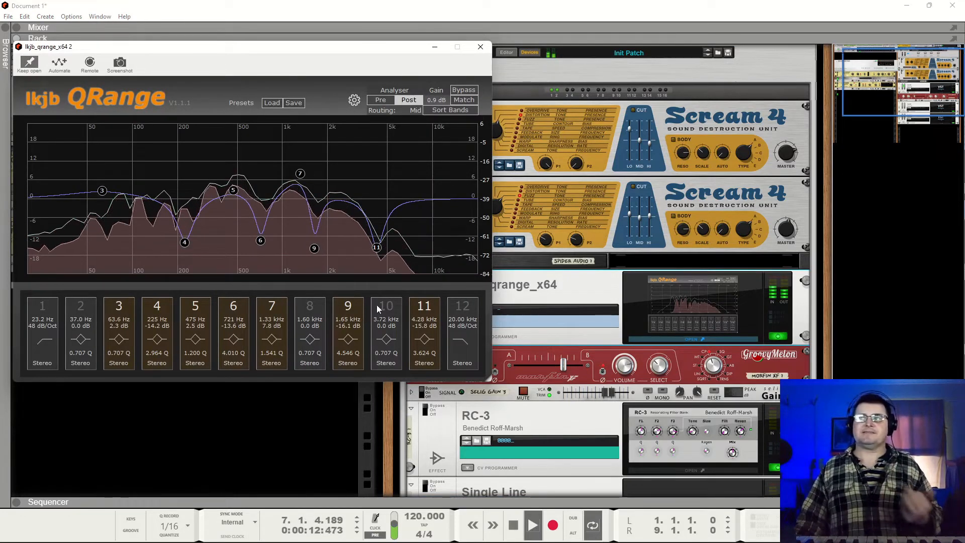
left_click(422, 393)
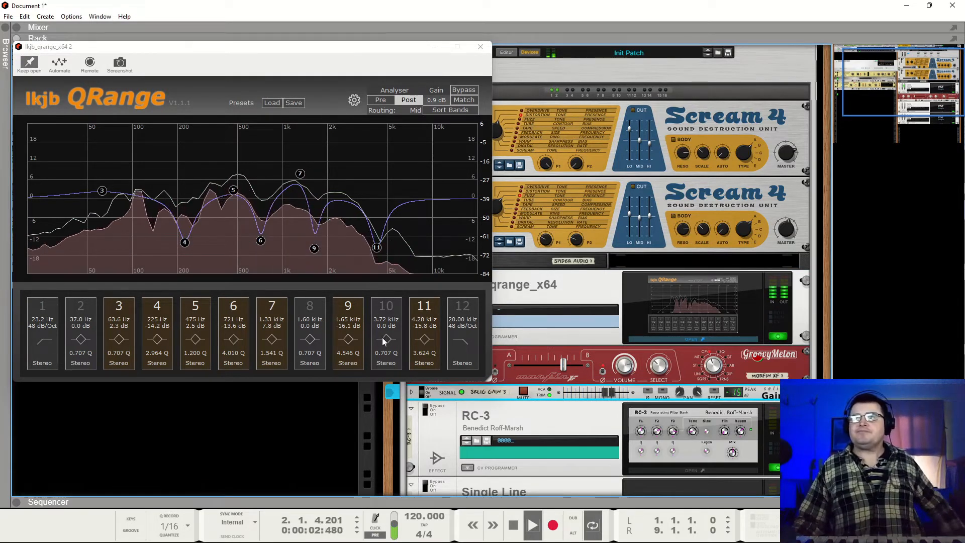
Move QRange band 11 to 8.63 kHz at -24.0 dB and enable band 10 with a 2.8 dB boost at 4.38 kHz
left_click_drag(376, 247, 423, 277)
left_click(384, 307)
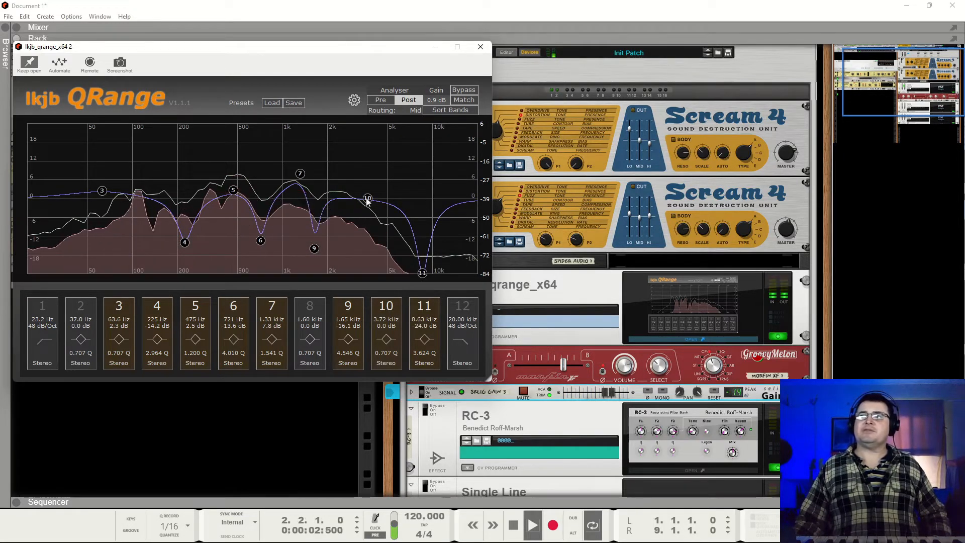
left_click_drag(367, 199, 378, 189)
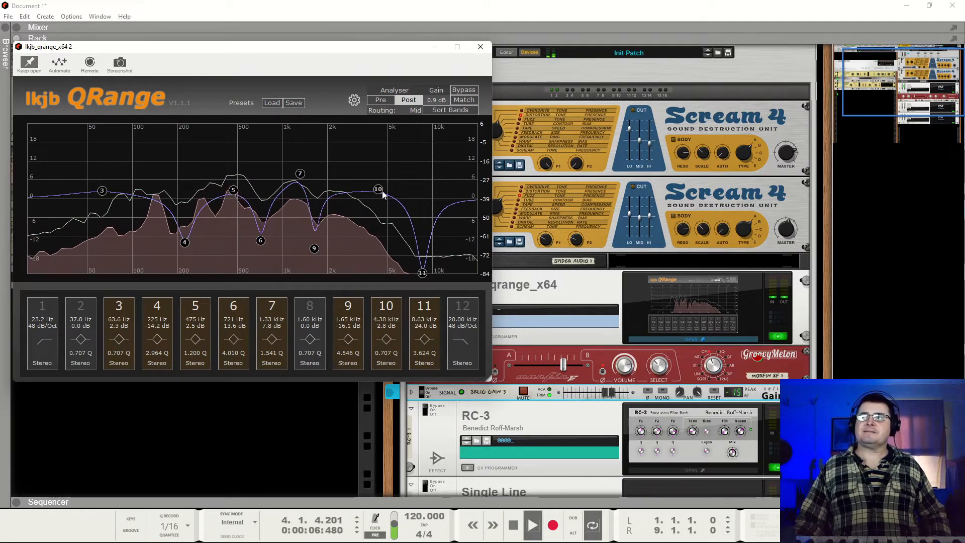
Try a narrow 11.0 dB boost on band 10, and settle it at 4.05 kHz, 2.6 dB, Q 1.566
scroll(381, 194, "up", 5)
left_click_drag(381, 194, 373, 165)
scroll(372, 166, "down", 1)
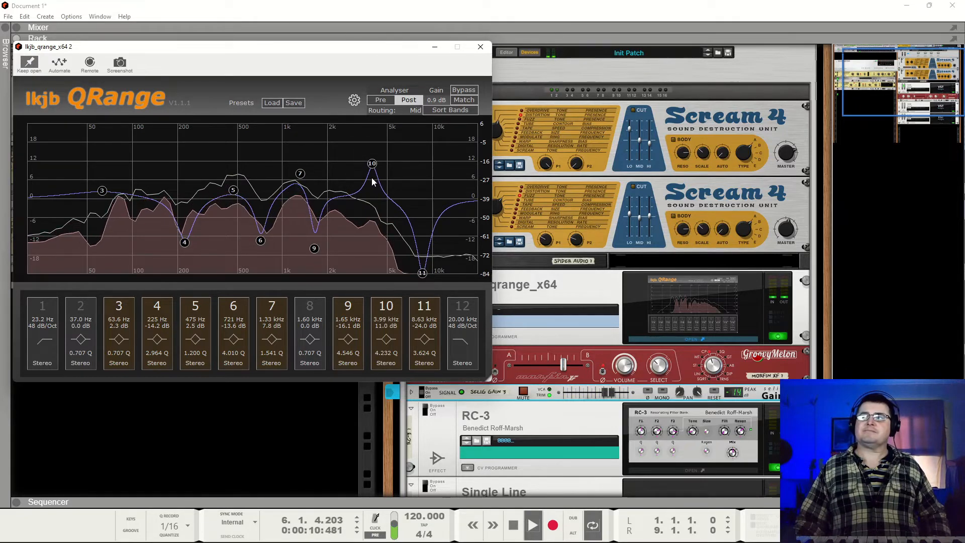
scroll(372, 165, "down", 5)
left_click_drag(372, 166, 374, 194)
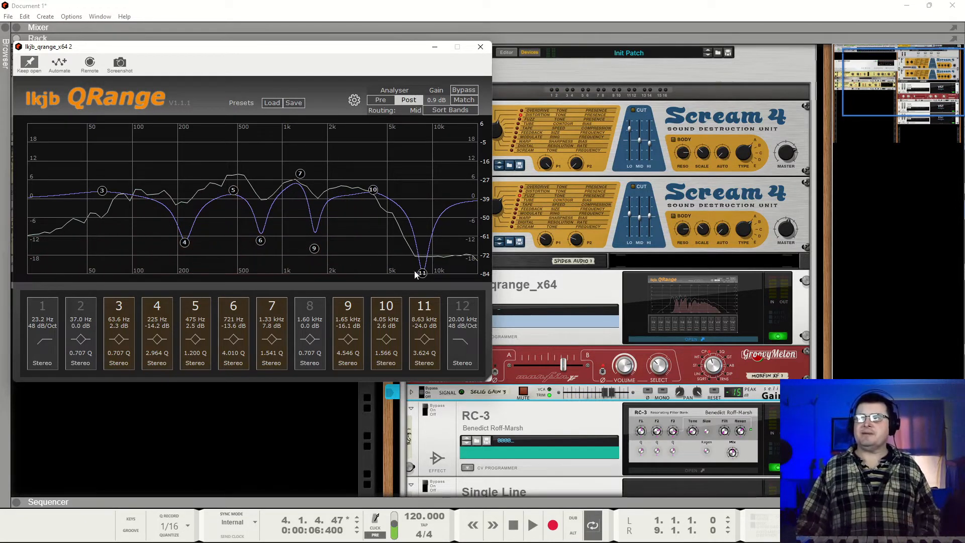
During playback, cut band 11 to -20.6 dB at 6.24 kHz, band 10 to -13.9 dB at 3.29 kHz and band 9 to -20.6 dB at 1.62 kHz
left_click_drag(415, 273, 391, 226)
key("space")
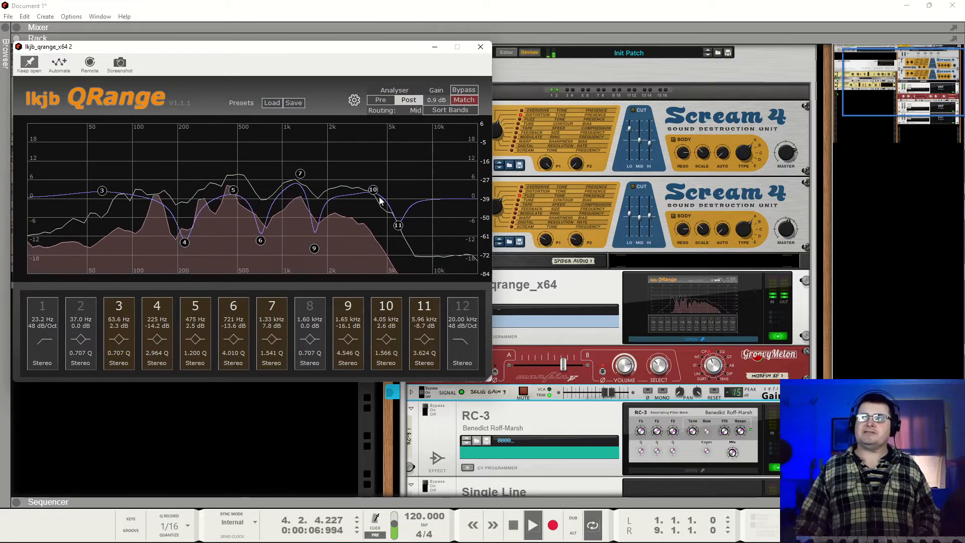
left_click_drag(373, 190, 401, 261)
left_click_drag(313, 248, 312, 262)
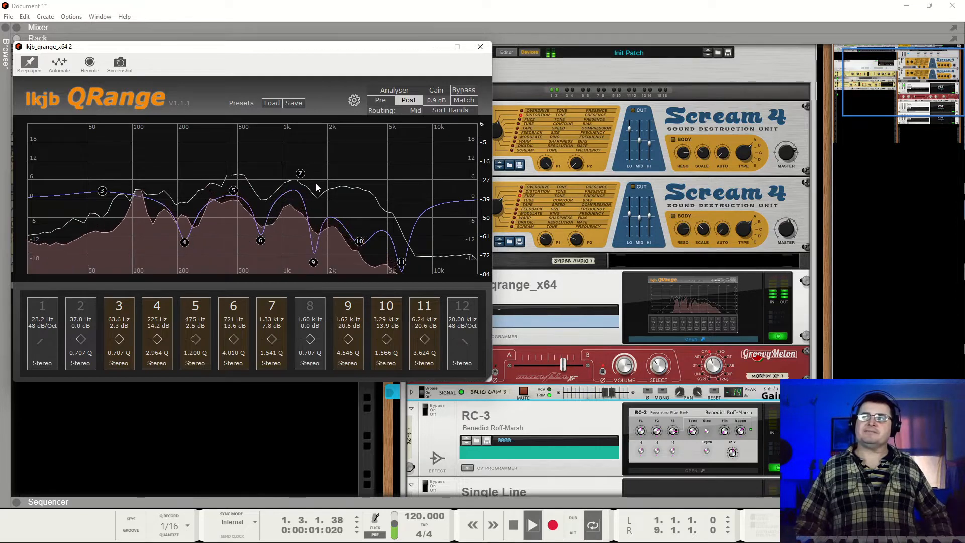
Reshape the mids: band 5 at 411 Hz -5.1 dB, band 6 at 738 Hz -7.6 dB, band 7 at 1.11 kHz 1.8 dB, band 9 at 1.65 kHz -10.5 dB
left_click_drag(299, 173, 288, 215)
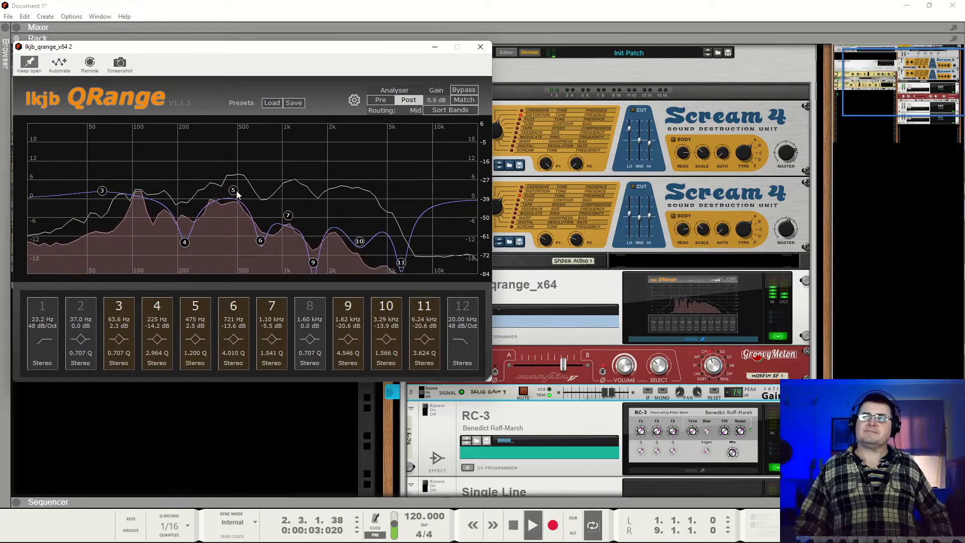
left_click_drag(234, 190, 224, 215)
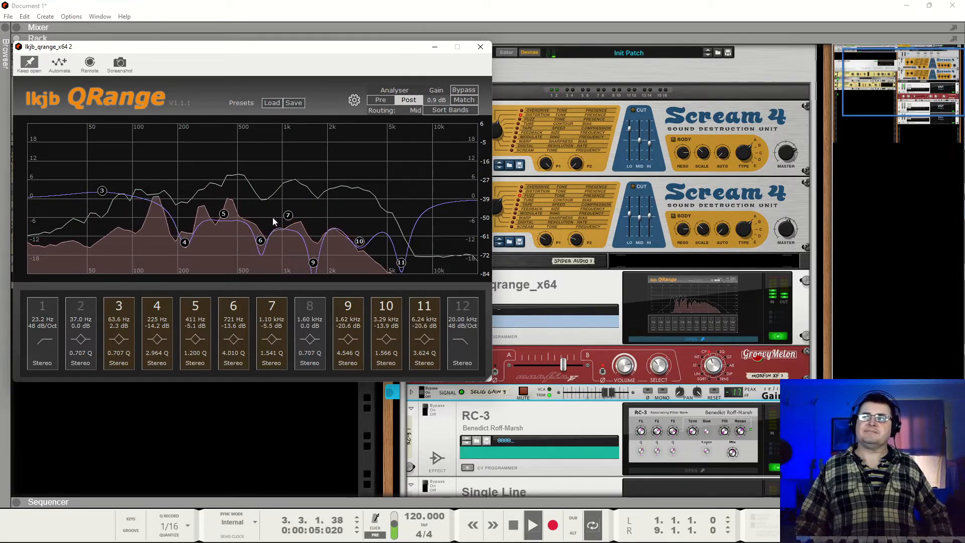
mouse_move(288, 216)
left_mouse_down()
mouse_move(293, 179)
mouse_move(290, 199)
left_mouse_up()
left_click_drag(314, 264, 262, 221)
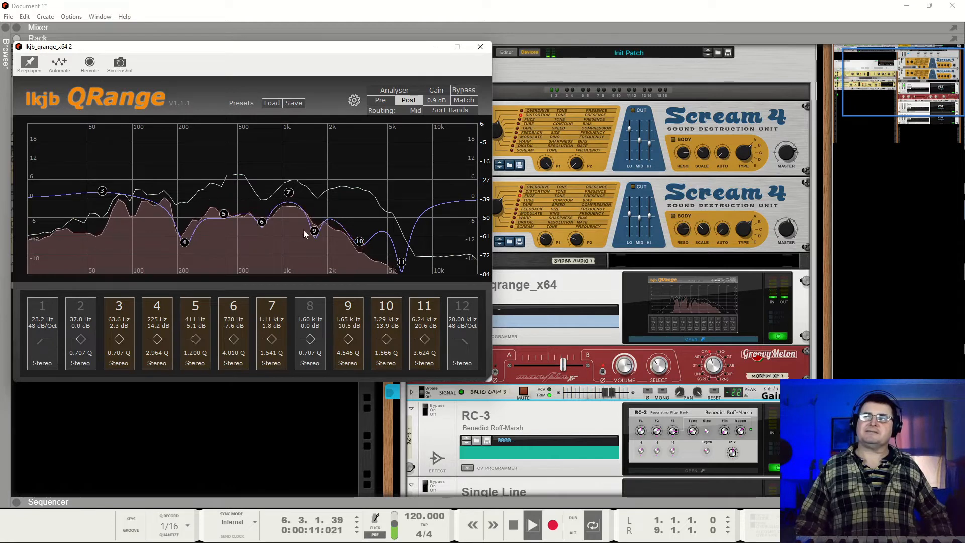
Raise band 10 to 3.8 dB at 3.64 kHz, shift band 3 to 86.5 Hz at 1.2 dB and stop playback
left_click_drag(359, 241, 367, 188)
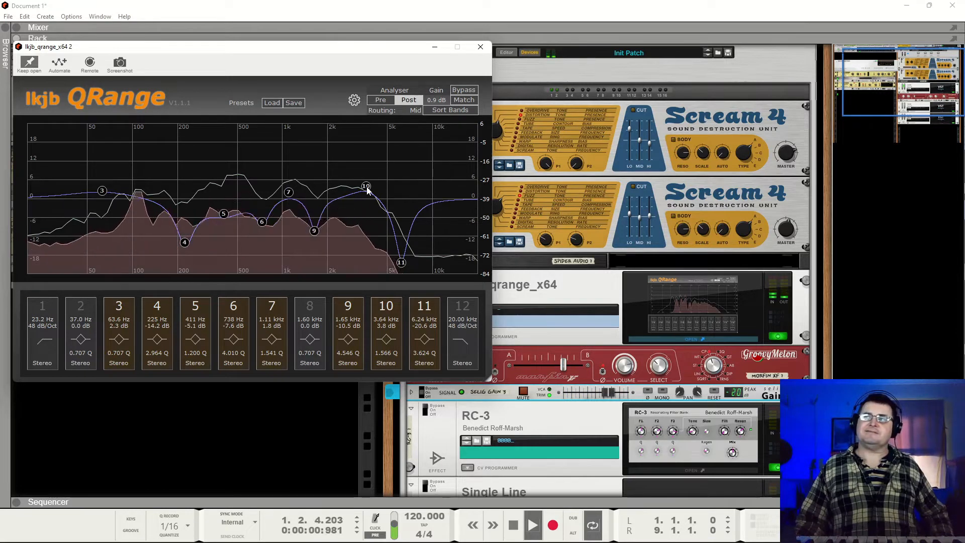
left_click_drag(103, 193, 123, 199)
key("space")
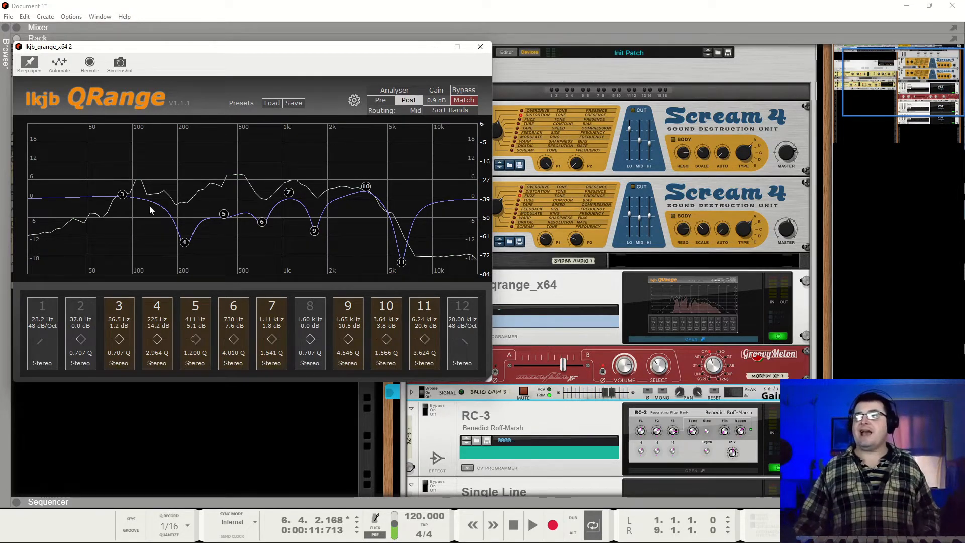
Play the loop, audition Morfin XF crossfader blends such as 0.61, settle close to the centre and stop playback
key("space")
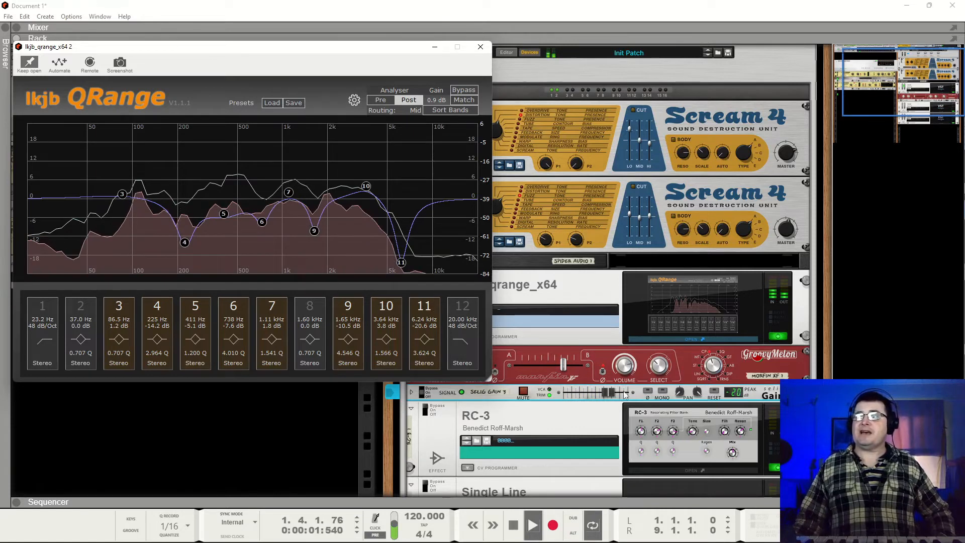
mouse_move(563, 366)
left_mouse_down()
mouse_move(517, 372)
mouse_move(589, 368)
mouse_move(555, 370)
left_mouse_up()
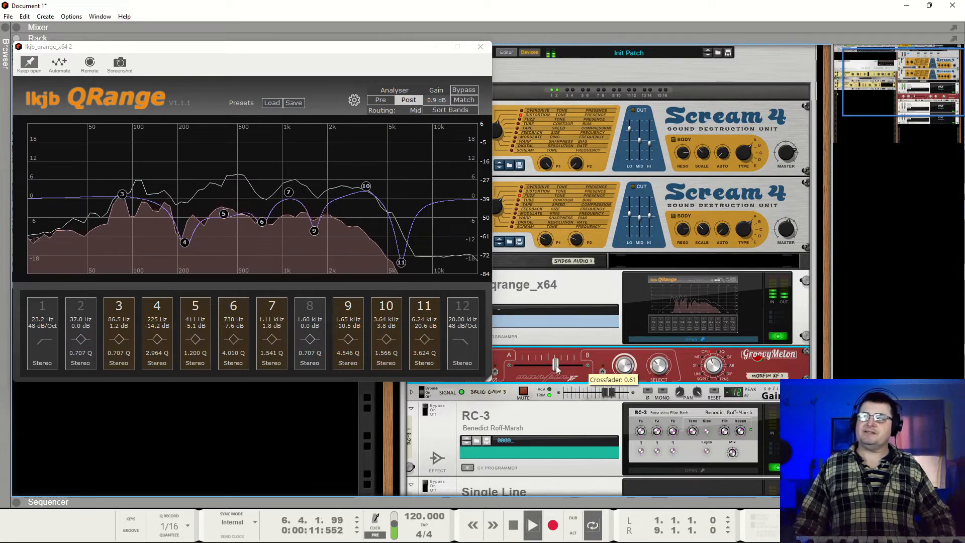
left_click_drag(557, 370, 562, 369)
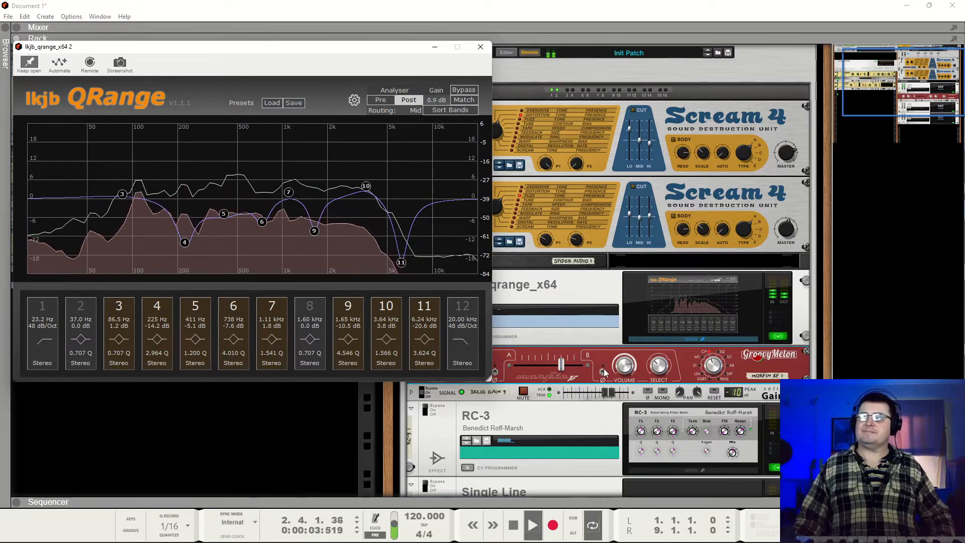
left_click_drag(561, 364, 549, 371)
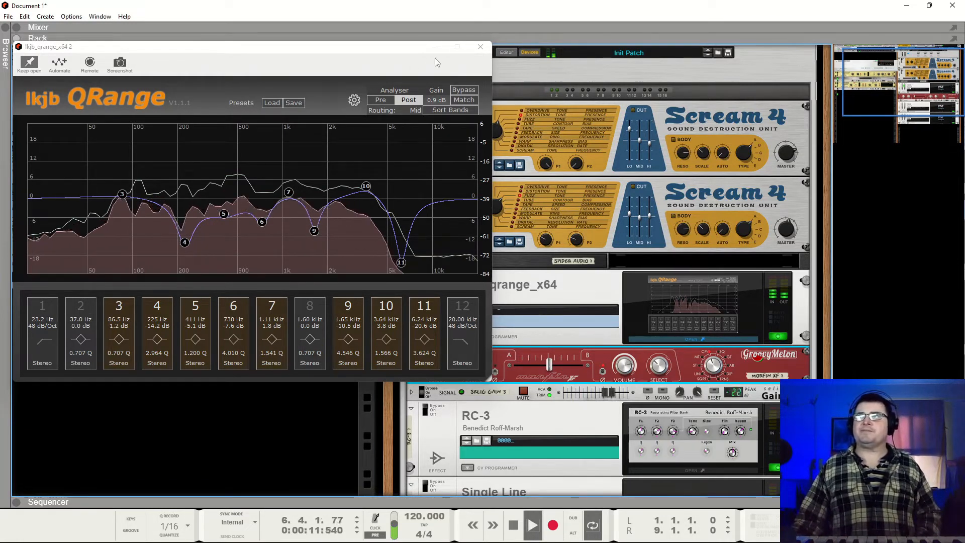
key("space")
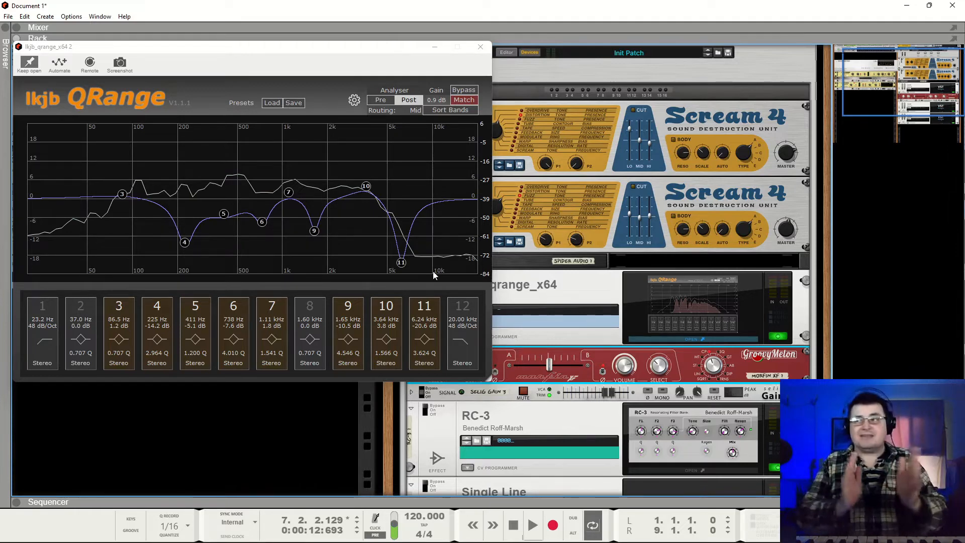
Expand the QRange's CV programmer from the rear of the rack, and return to the front to reopen the EQ editor
left_click(481, 47)
key("Tab")
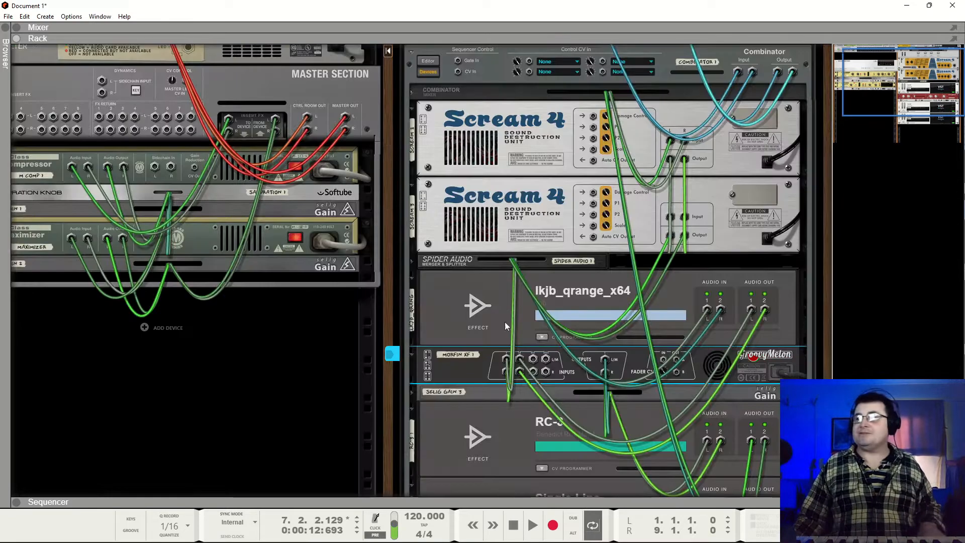
left_click(542, 336)
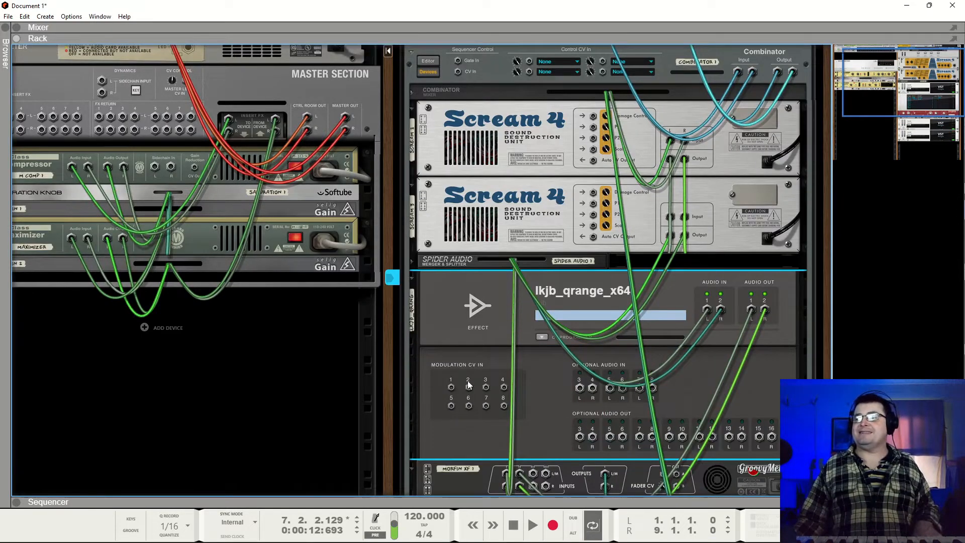
key("Tab")
left_click(697, 294)
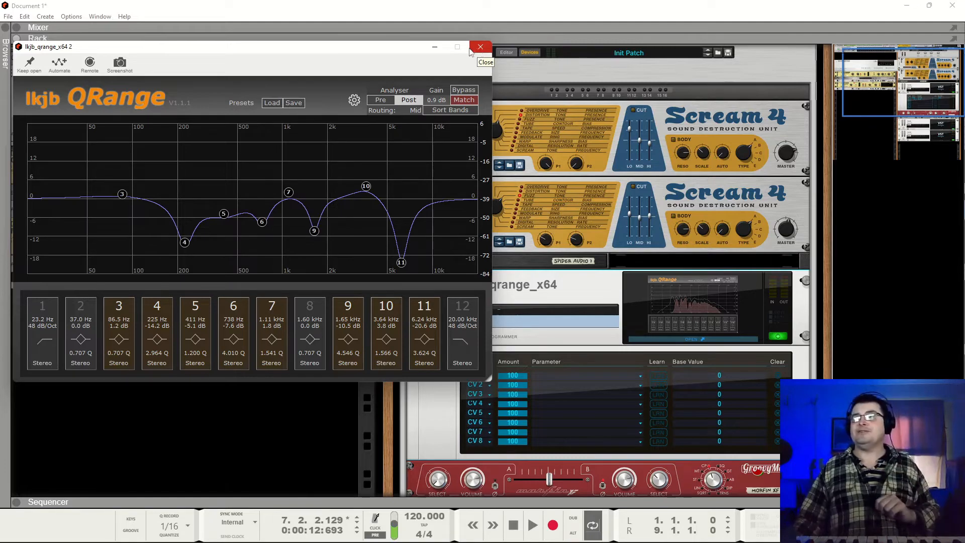
Close the QRange editor, play the loop and toggle the QRange's bypass to compare the sound with and without it
left_click(488, 47)
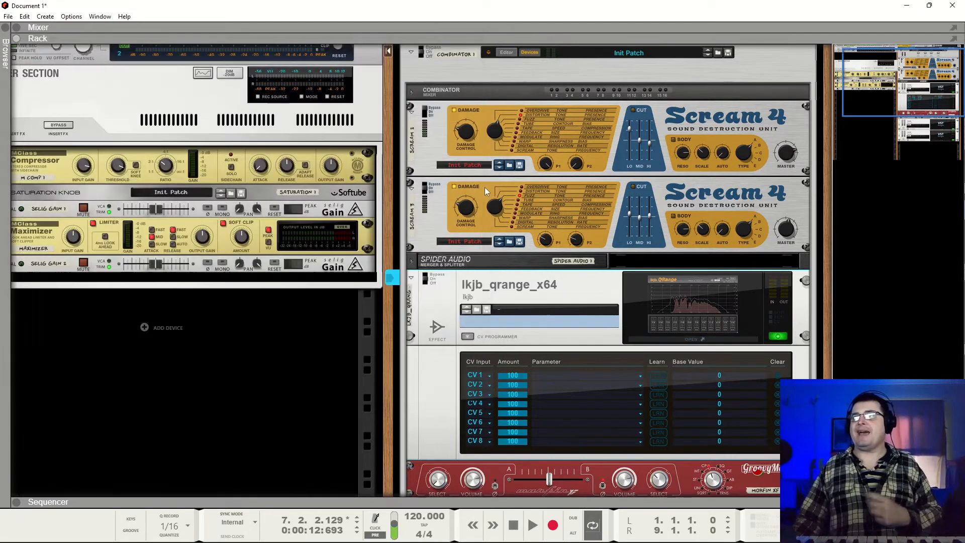
scroll(430, 262, "down", 3)
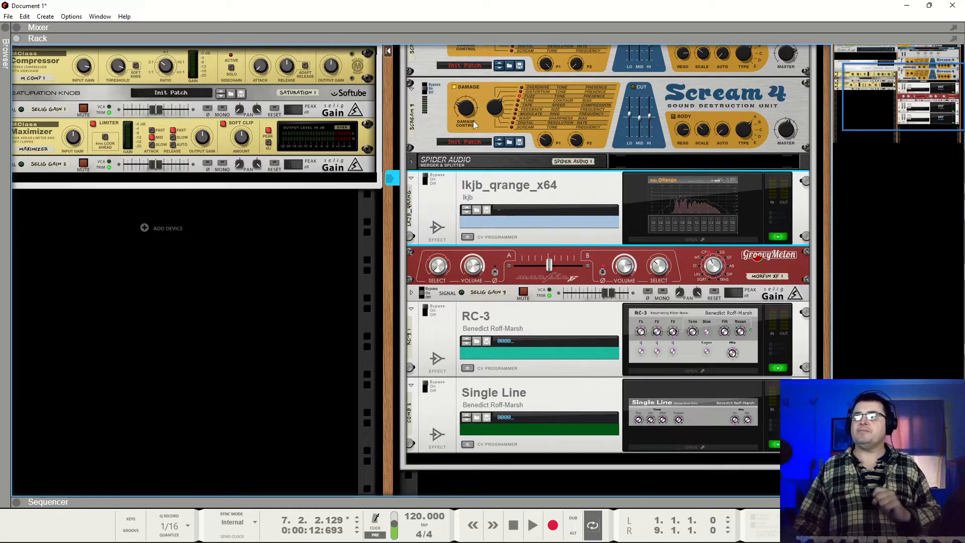
scroll(427, 166, "up", 4)
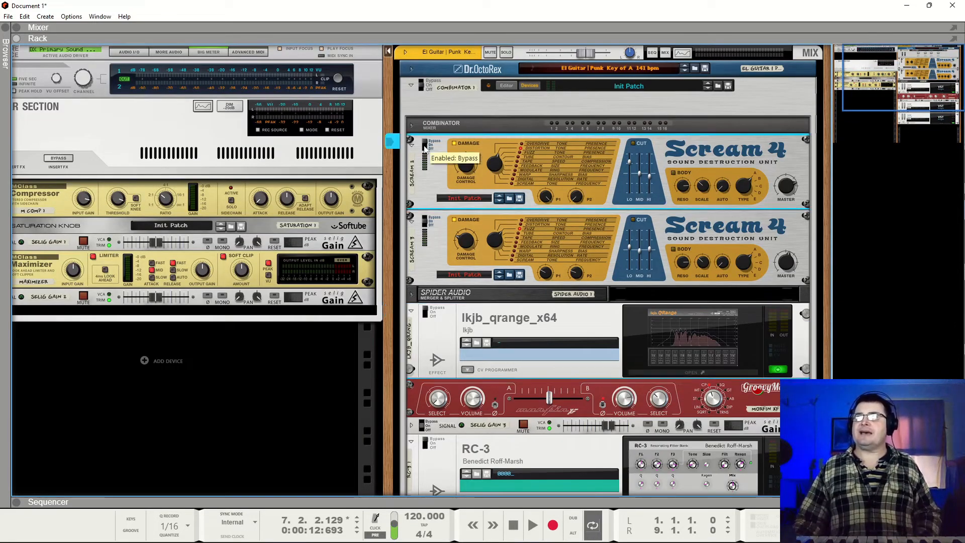
key("space")
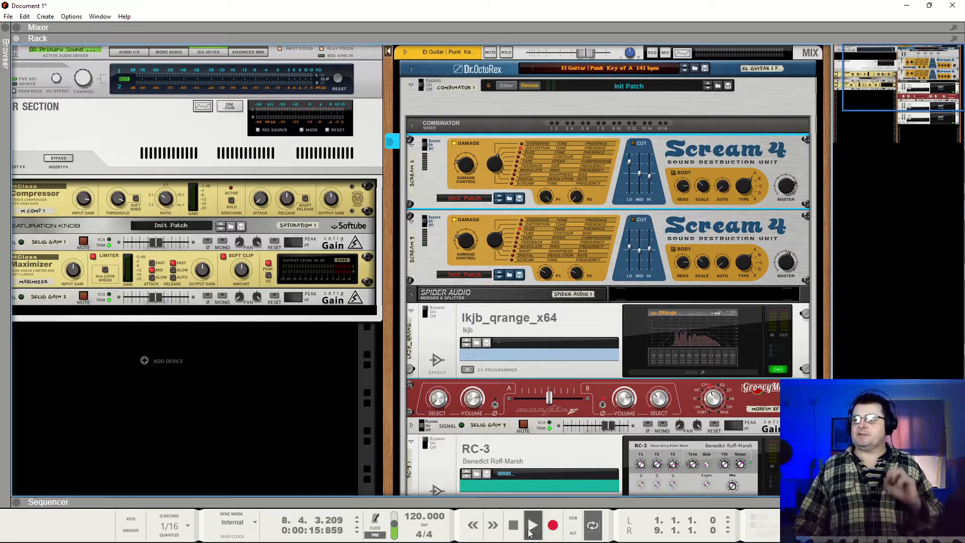
scroll(475, 271, "down", 3)
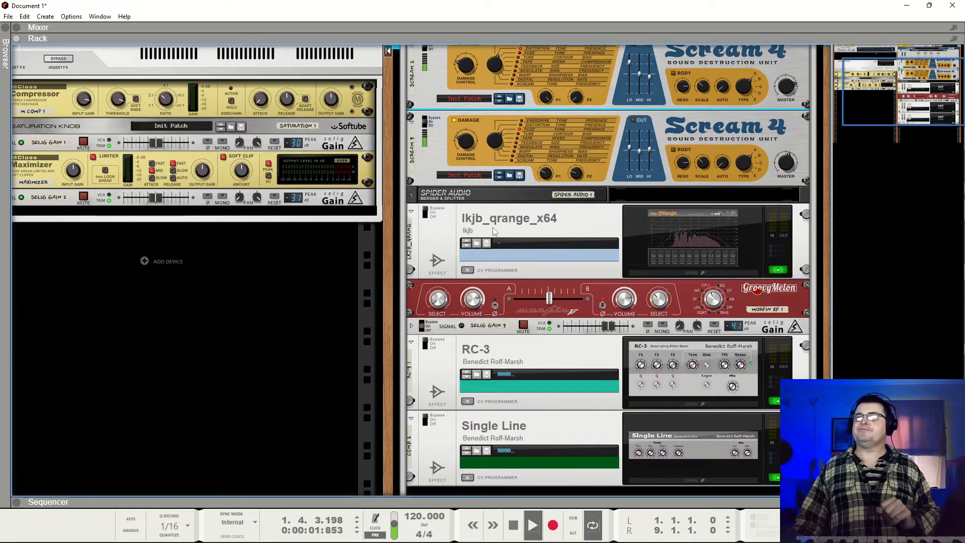
left_click(427, 216)
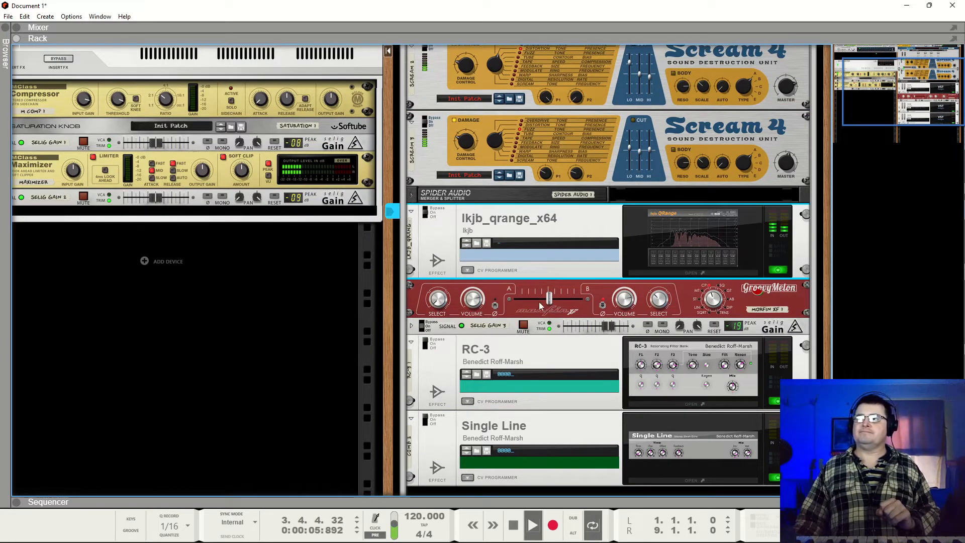
Try a near-centre blend on the Morfin XF, set its crossfader fully to A and stop playback
mouse_move(536, 298)
left_mouse_down()
mouse_move(505, 302)
mouse_move(547, 307)
left_mouse_up()
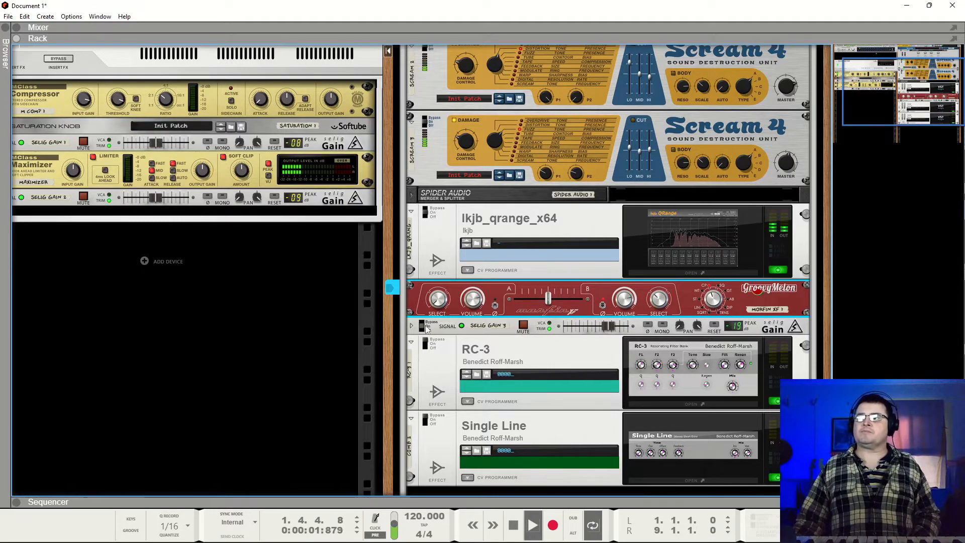
left_click_drag(547, 299, 448, 293)
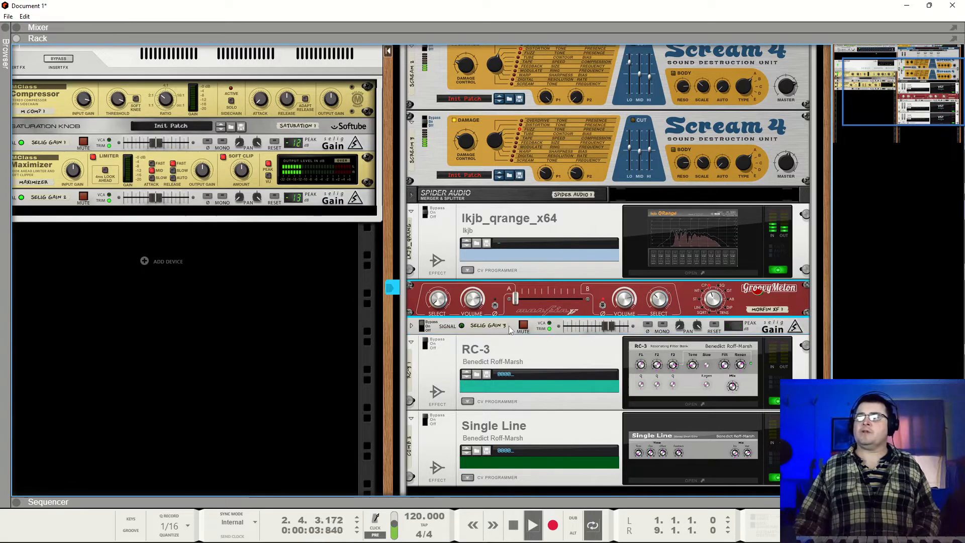
key("space")
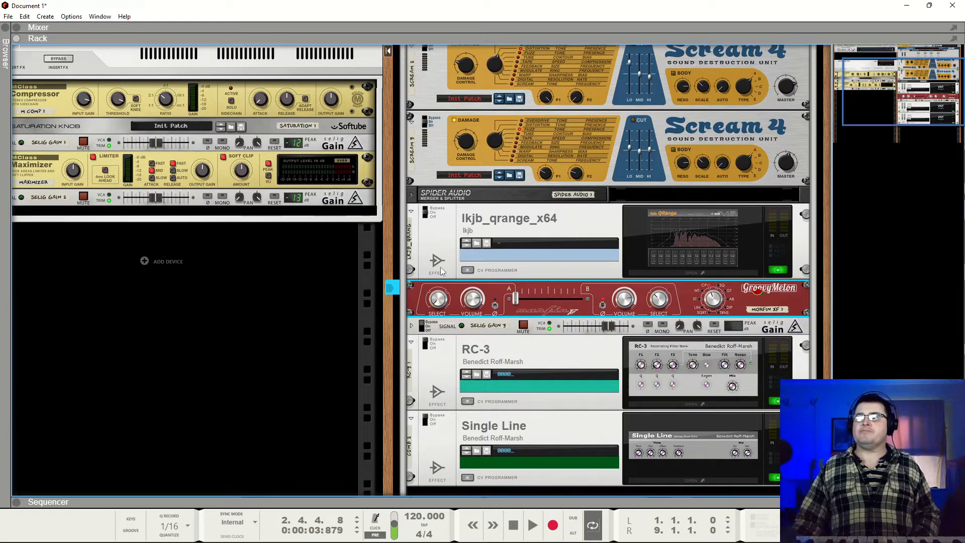
Open the RC-3 filter bank editor, move it over the empty rack area and set it to stay open
scroll(457, 251, "down", 3)
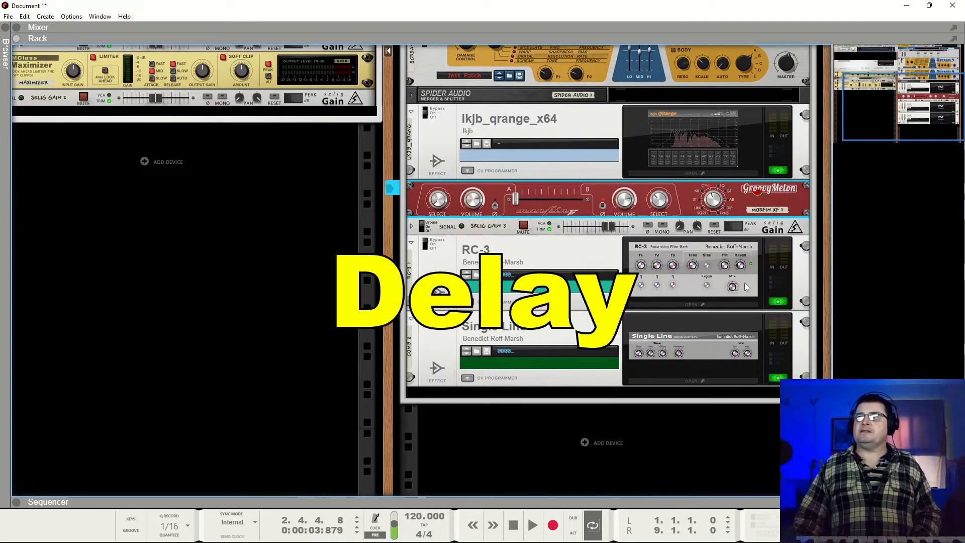
left_click(694, 304)
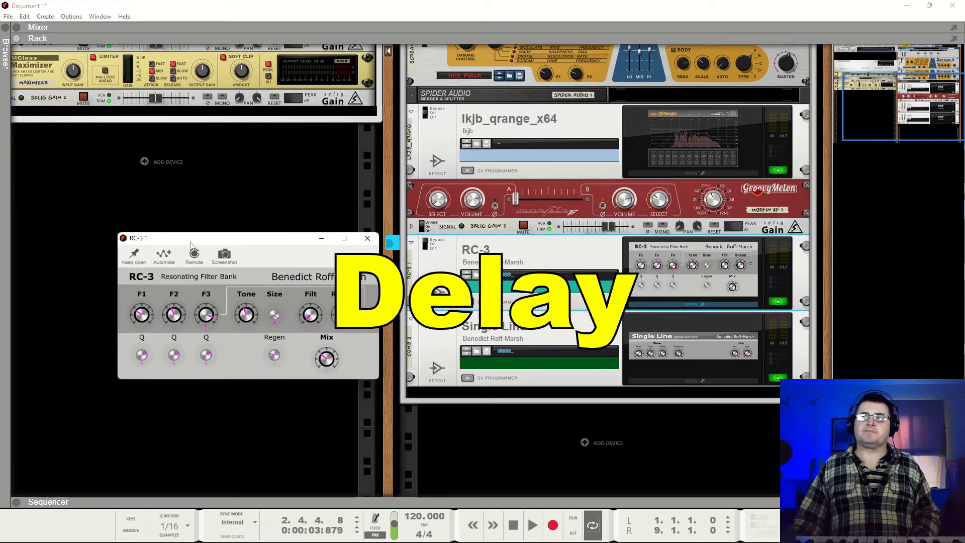
left_click_drag(192, 241, 219, 157)
left_click(161, 169)
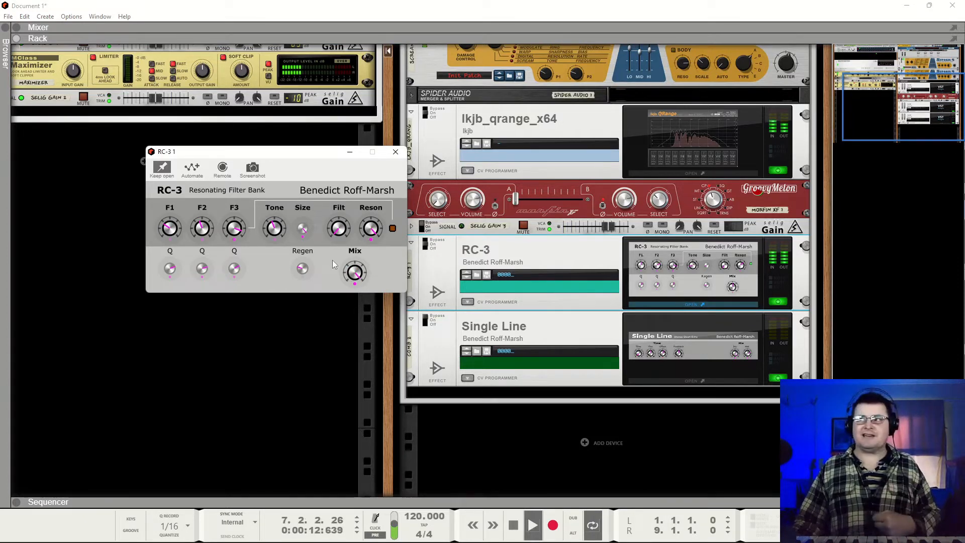
Audition different RC-3 Tone and Mix settings against the playing loop and stop playback
left_click_drag(277, 227, 277, 242)
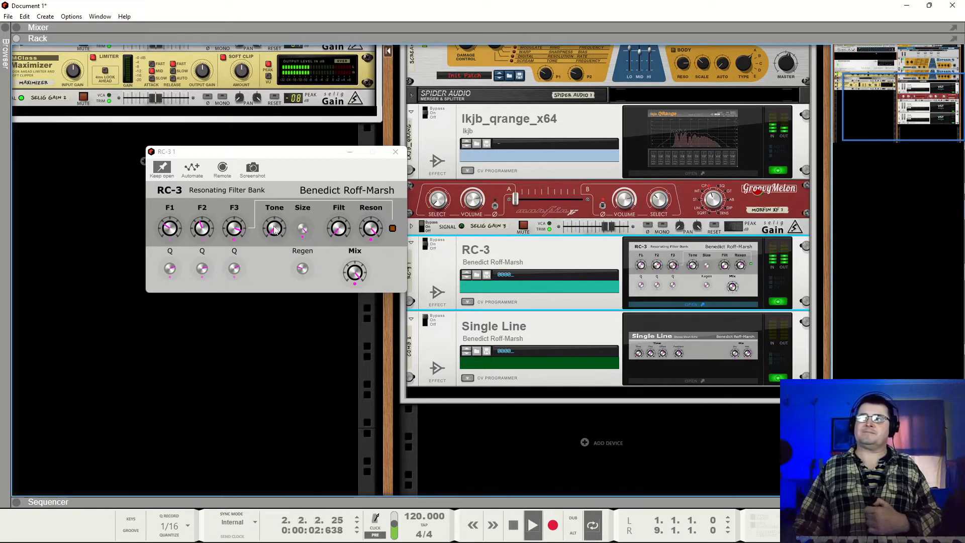
left_click_drag(280, 209, 283, 148)
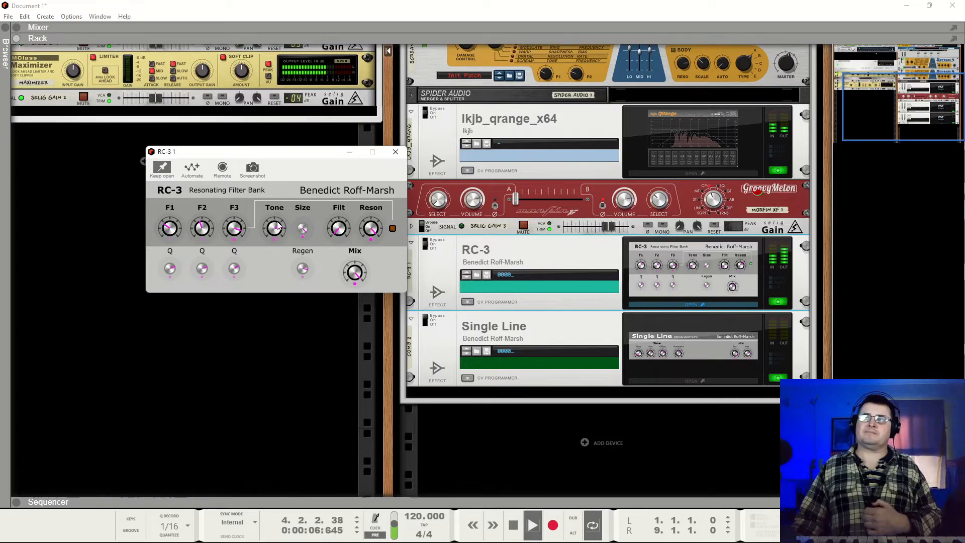
left_click_drag(270, 263, 271, 293)
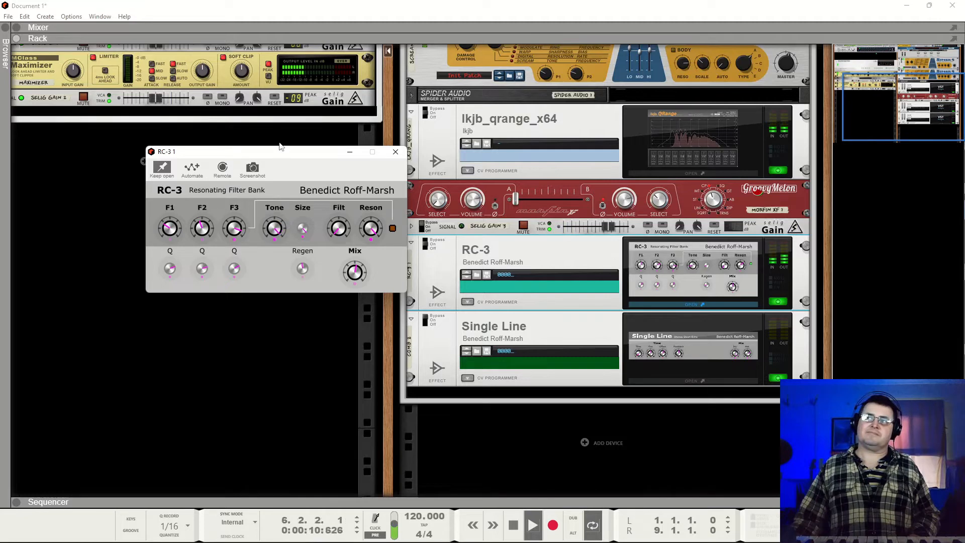
key("space")
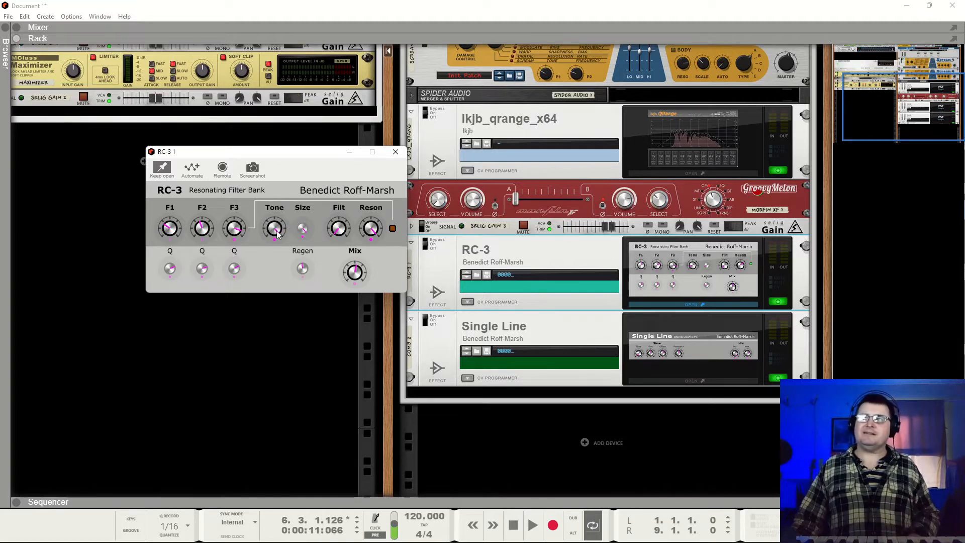
Replay the loop in two passes to fine-tune the RC-3's Tone, Regen and Mix, and stop playback
key("space")
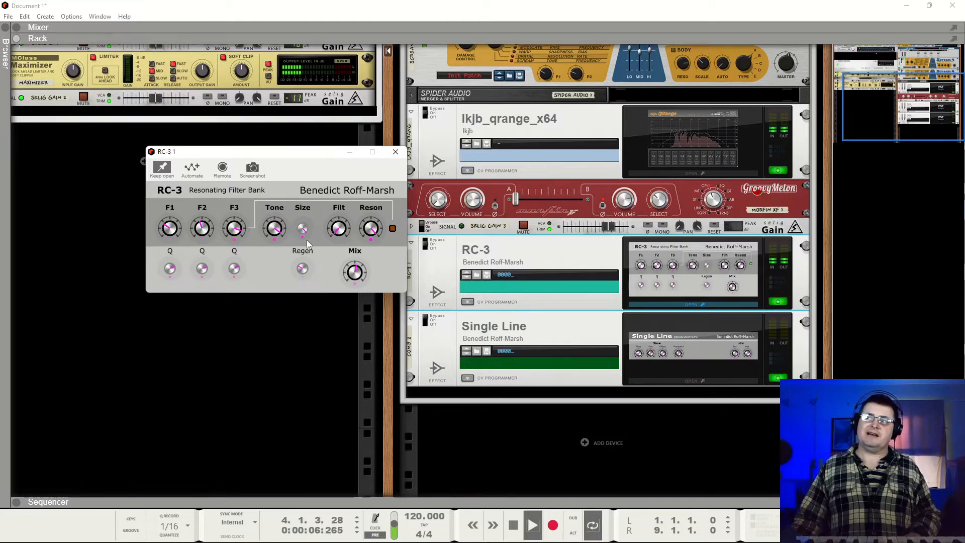
mouse_move(272, 230)
left_mouse_down()
mouse_move(276, 282)
mouse_move(278, 237)
left_mouse_up()
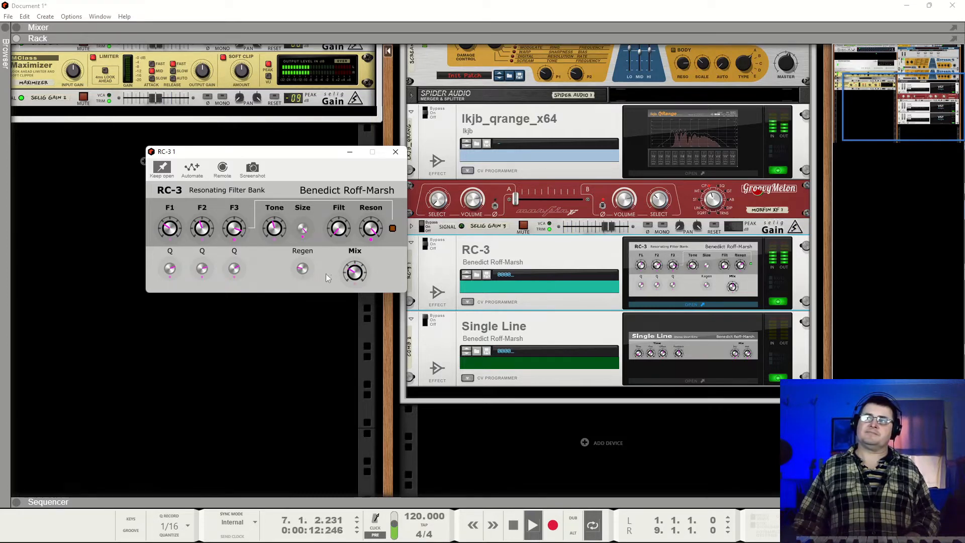
key("space")
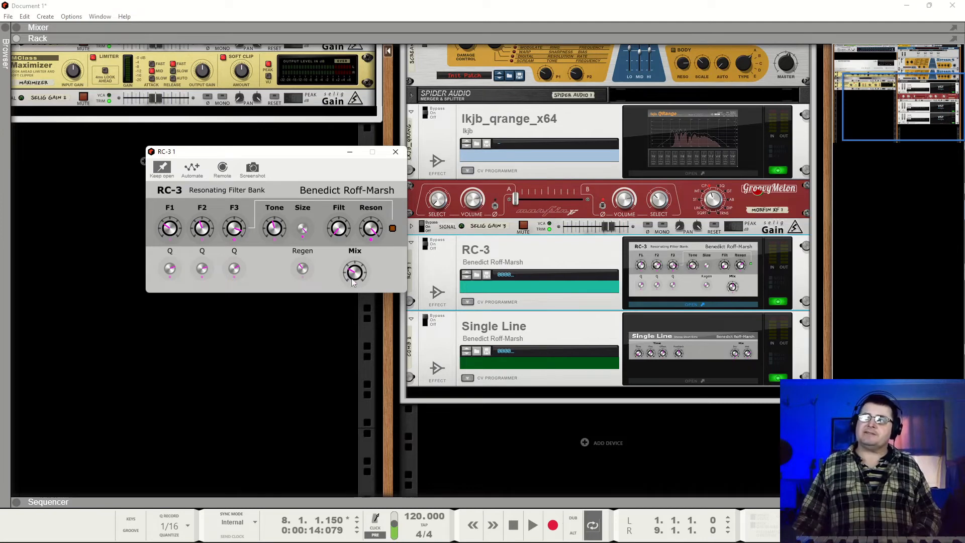
key("space")
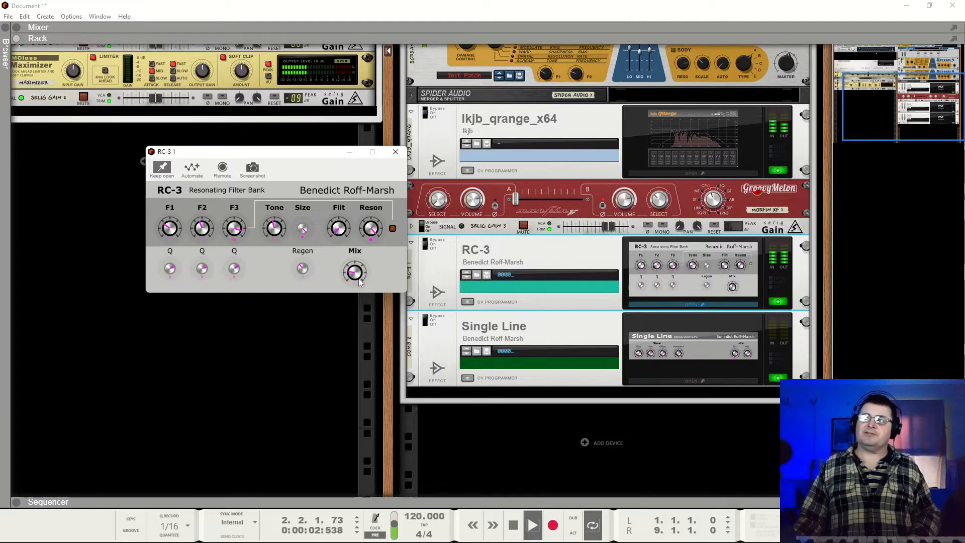
mouse_move(362, 273)
left_mouse_down()
mouse_move(363, 246)
mouse_move(357, 272)
left_mouse_up()
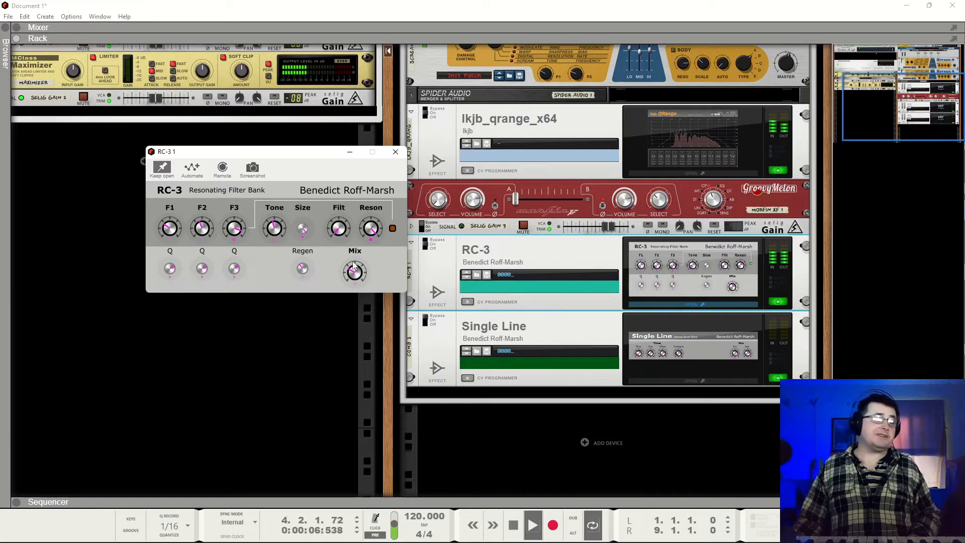
key("space")
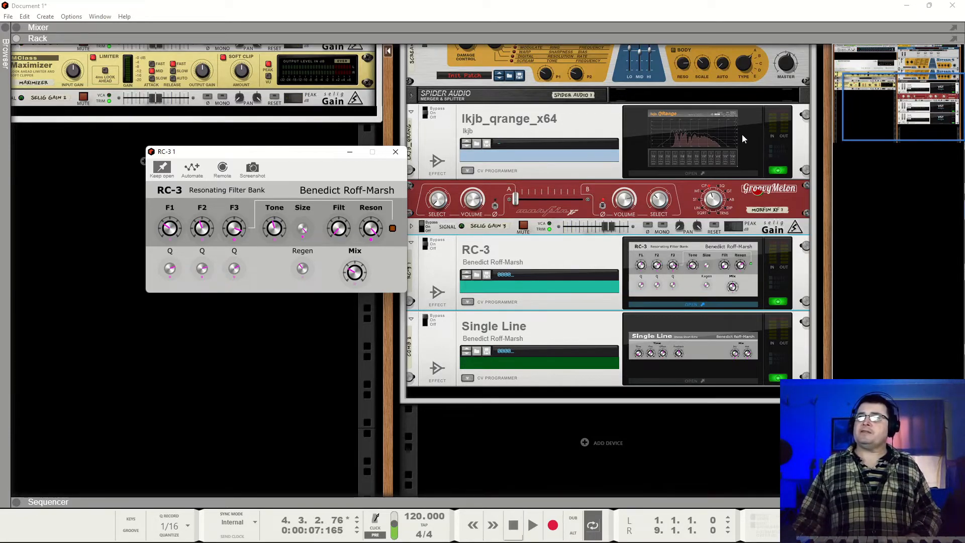
Review the QRange's EQ curve, readjust the RC-3's Mix against the playing loop and close the RC-3 editor
left_click(665, 135)
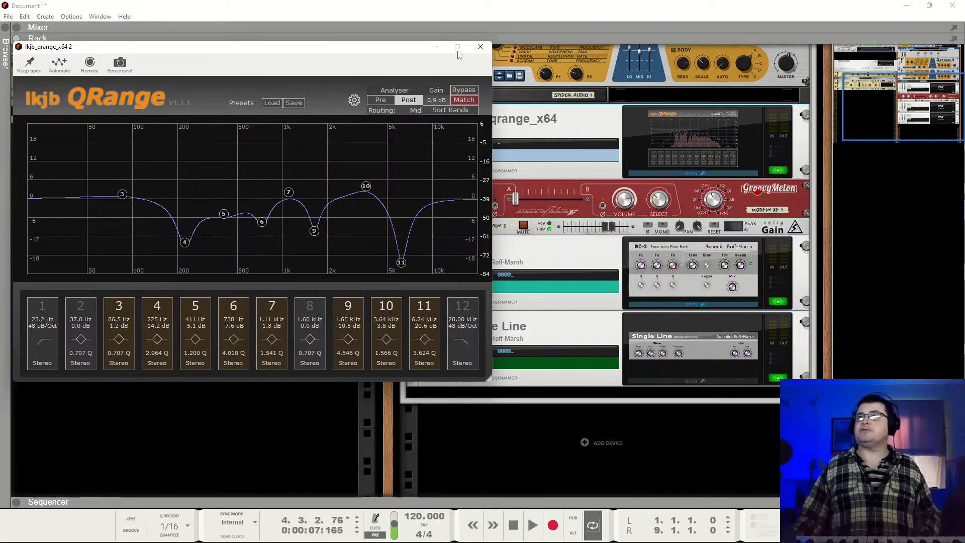
left_click(480, 46)
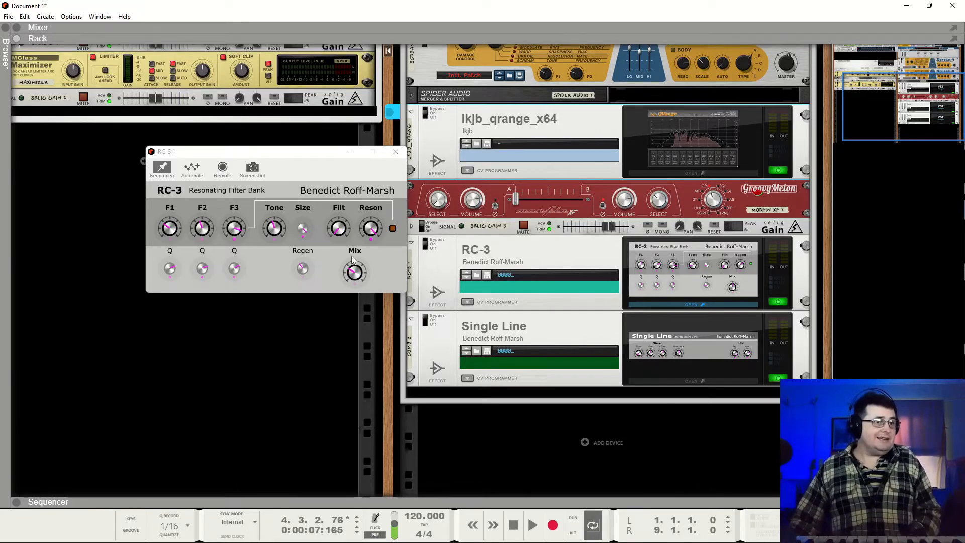
key("space")
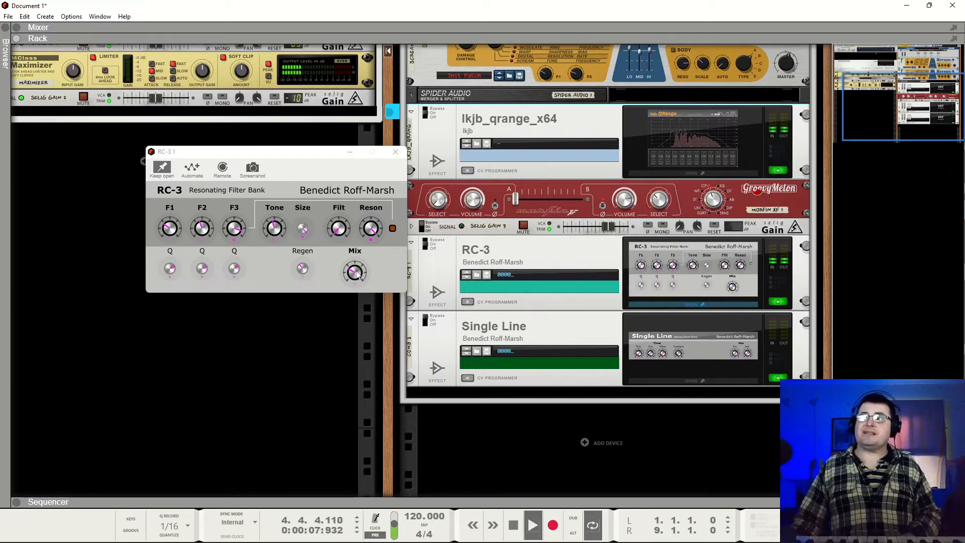
left_click_drag(355, 272, 369, 230)
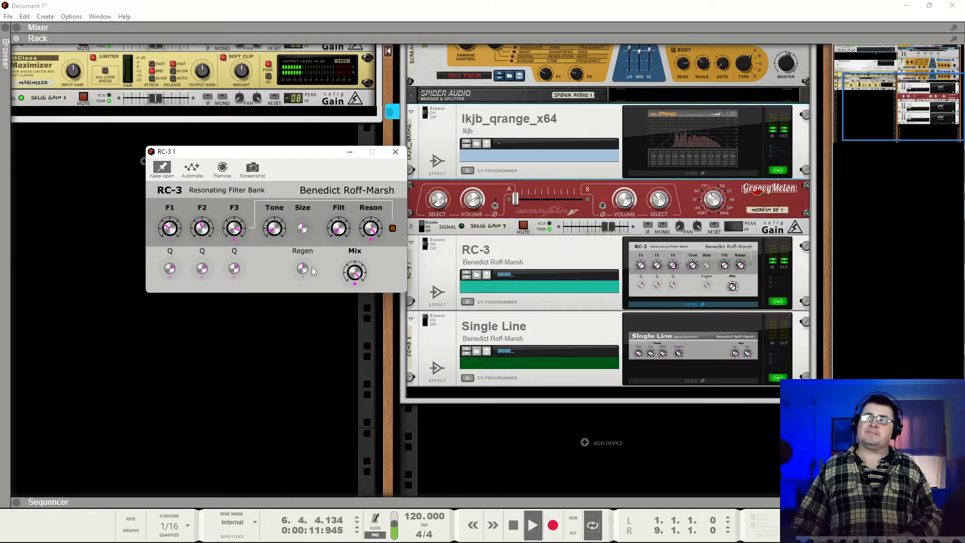
left_click_drag(356, 272, 360, 318)
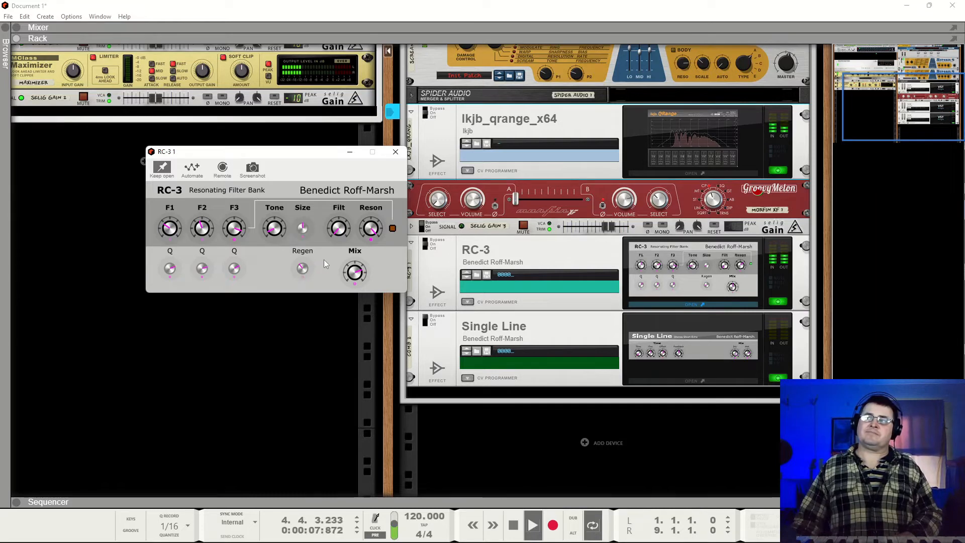
key("space")
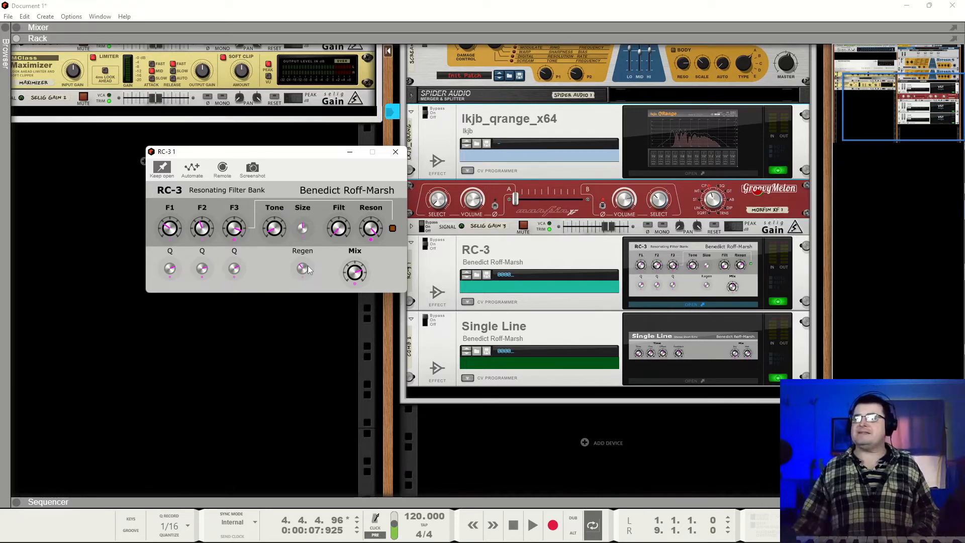
left_click(396, 151)
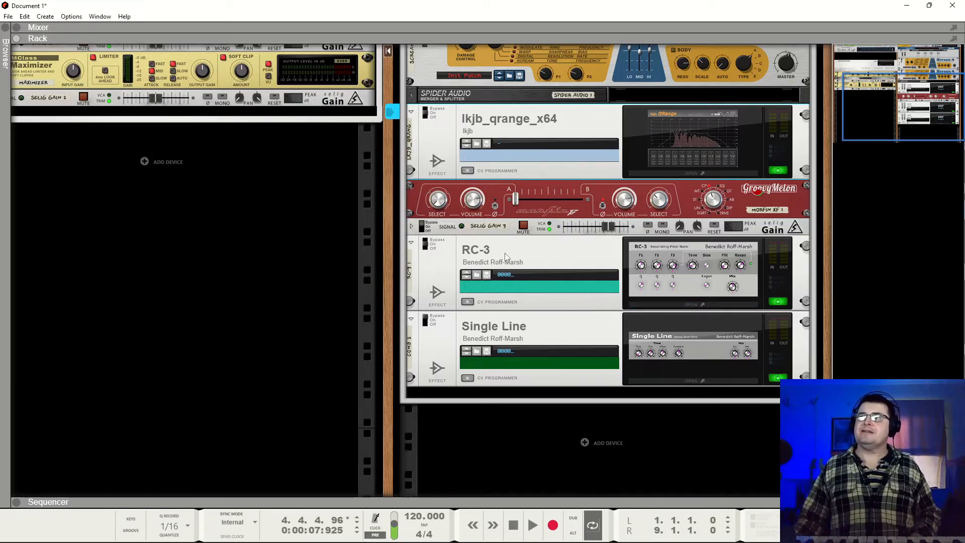
Return the Morfin XF crossfader close to centre and compare the playing loop with RC-3 and Selig Gain bypass toggled
left_click(425, 245)
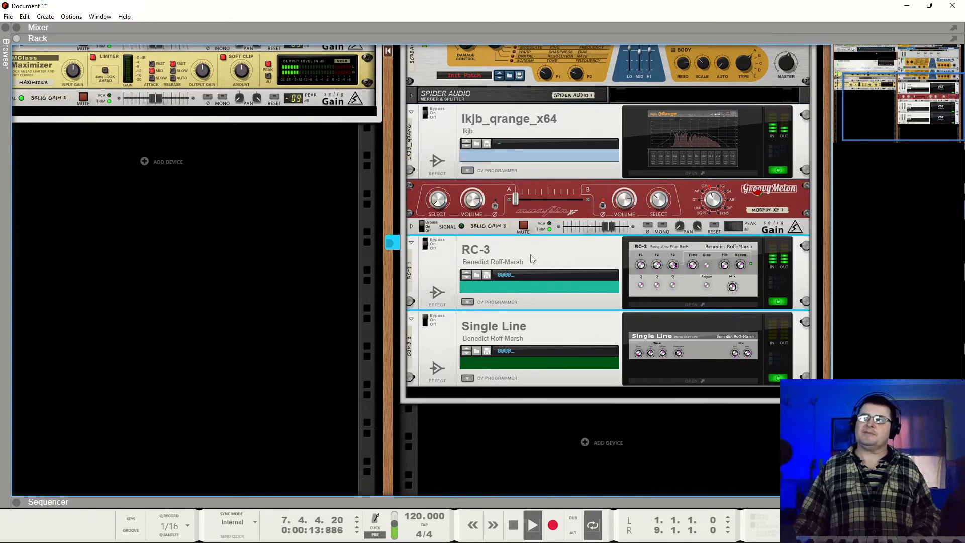
scroll(469, 182, "up", 3)
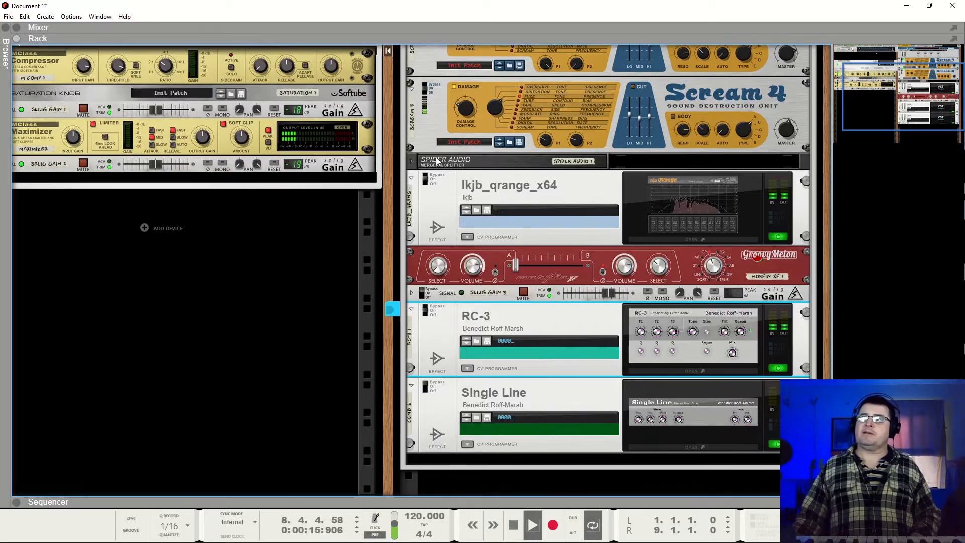
left_click_drag(517, 267, 551, 275)
left_click(417, 290)
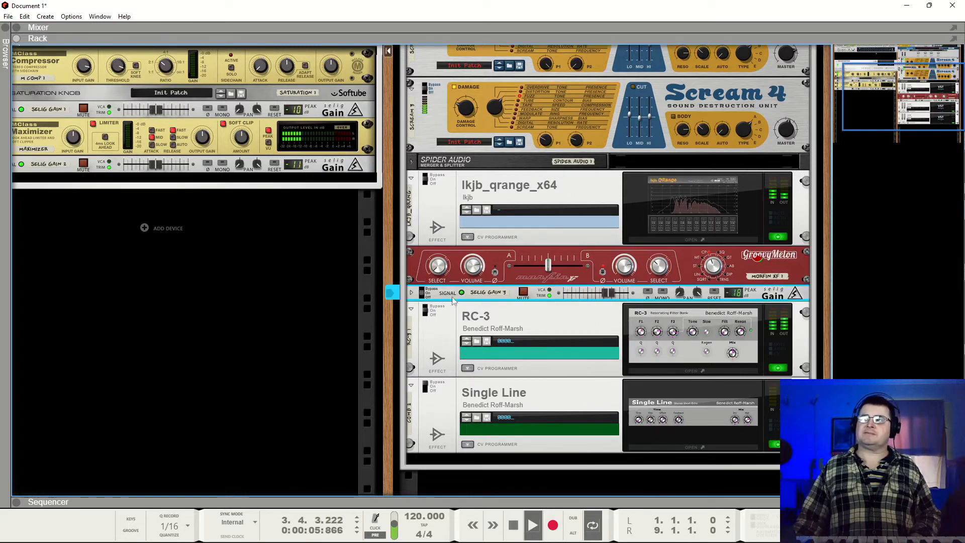
left_click(433, 313)
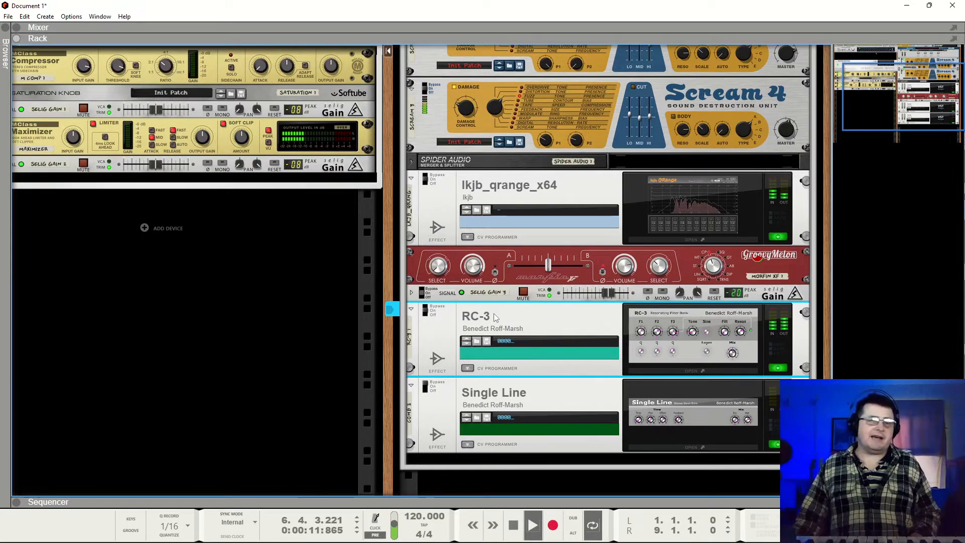
Audition Morfin XF crossfader blends such as 0.36 and settle slightly past centre towards B
left_click(543, 271)
mouse_move(543, 270)
left_mouse_down()
mouse_move(530, 269)
mouse_move(559, 270)
left_mouse_up()
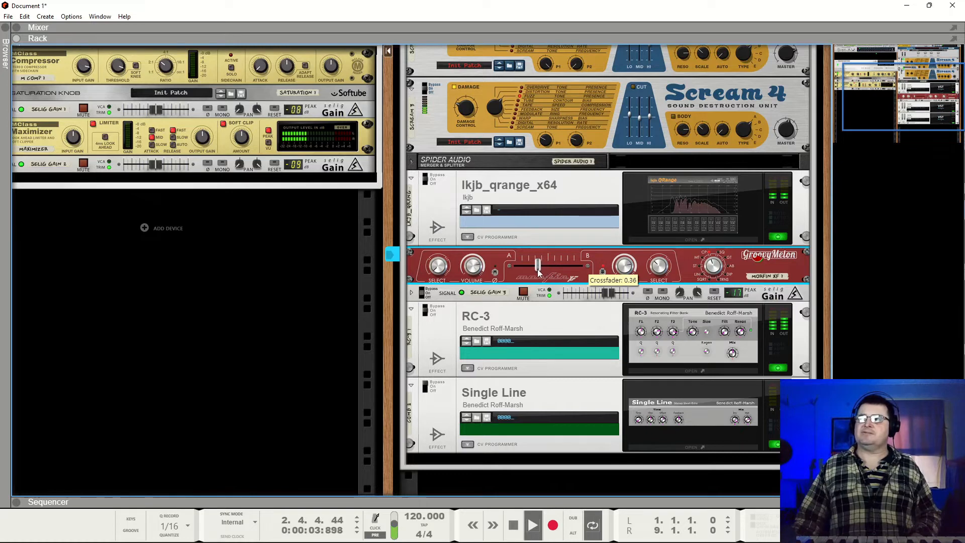
left_click_drag(537, 271, 557, 271)
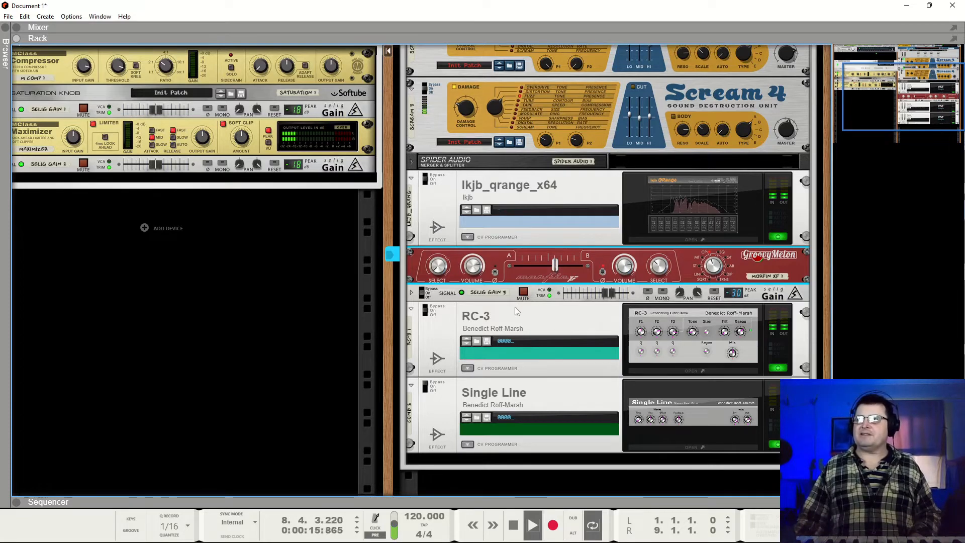
Compare the playing guitar loop with the whole Combinator bypassed and switched on again
scroll(528, 278, "down", 3)
scroll(545, 254, "up", 9)
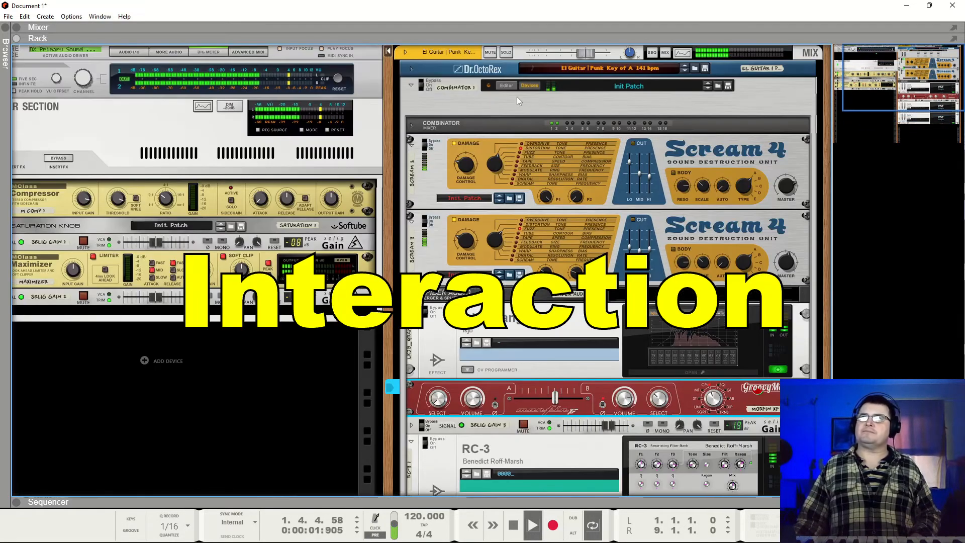
left_click(427, 82)
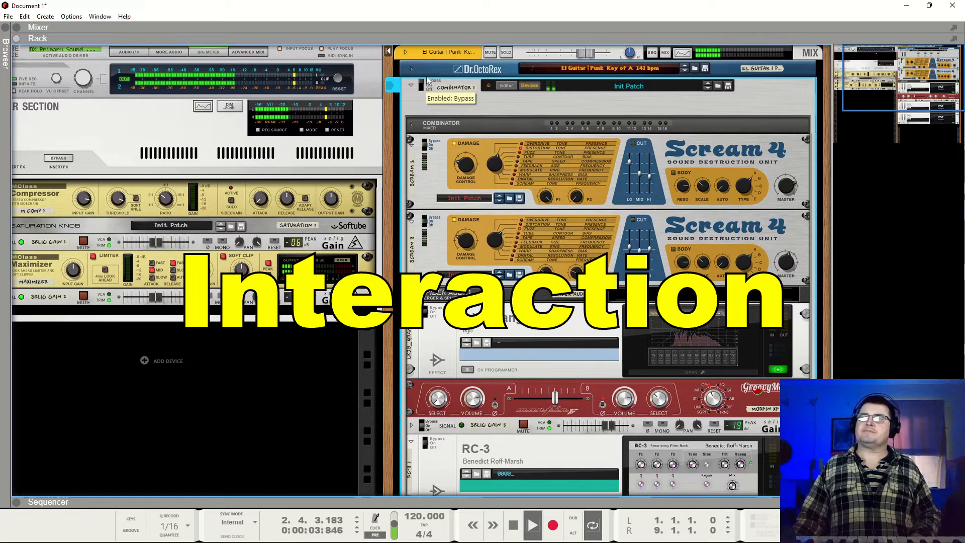
left_click(428, 84)
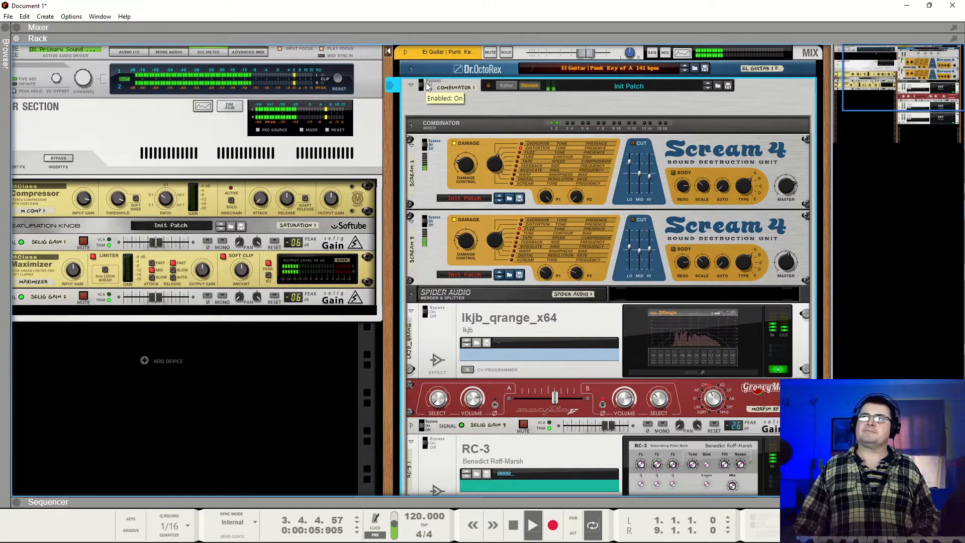
Bypass both Scream 4 units and compare the playing loop with the Combinator repeatedly bypassed and re-enabled
left_click(427, 145)
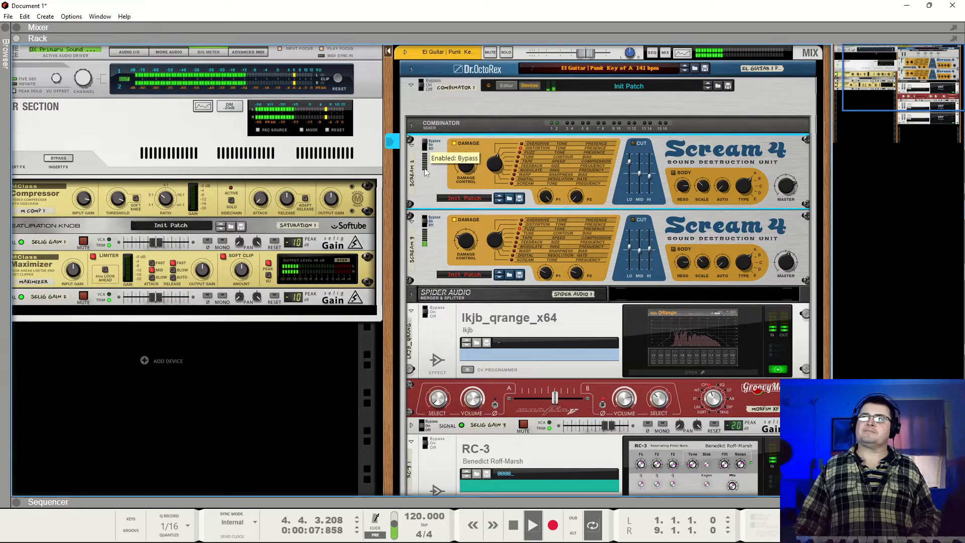
left_click(424, 221)
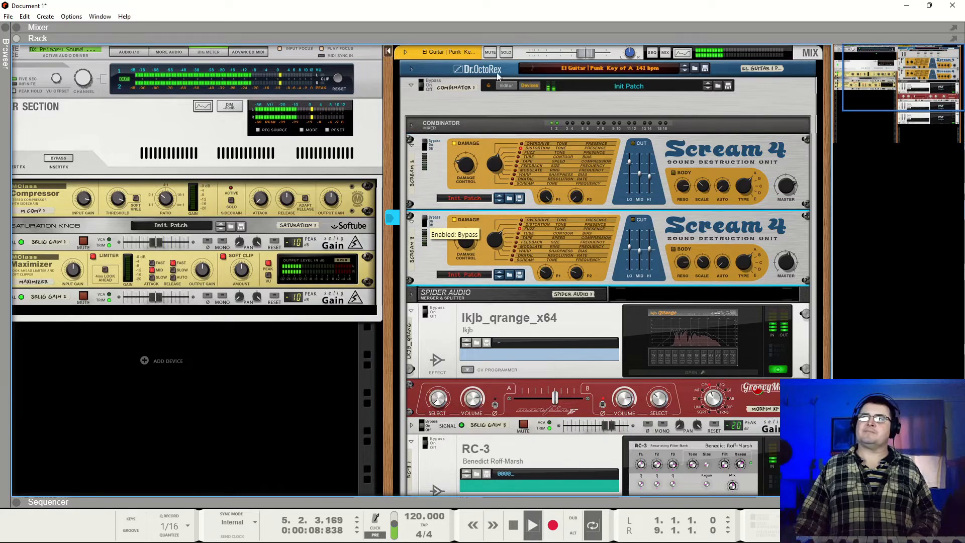
left_click(425, 85)
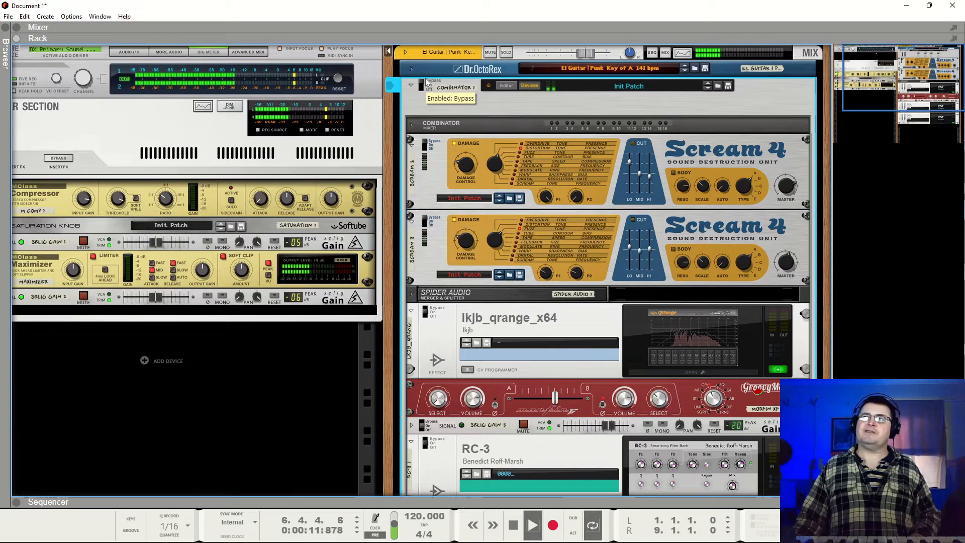
left_click(427, 84)
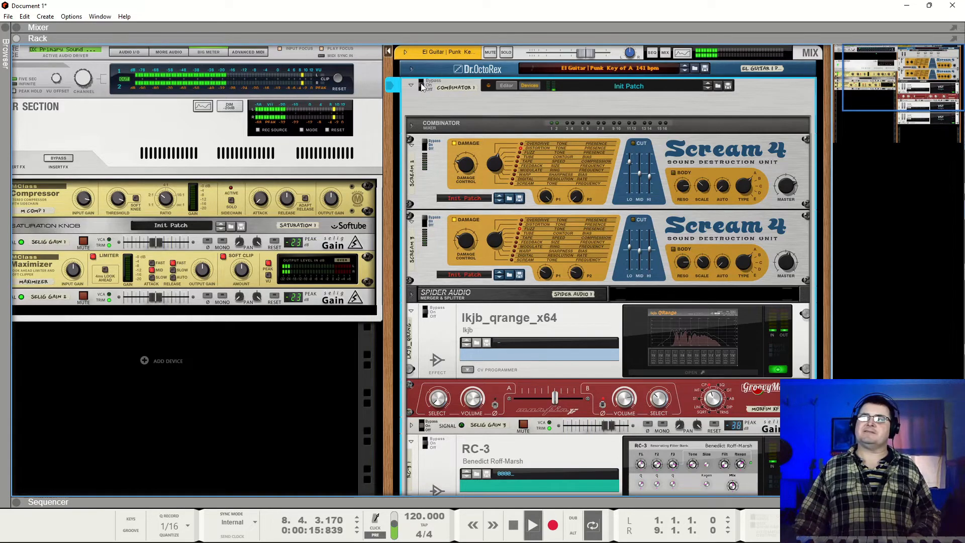
left_click(423, 85)
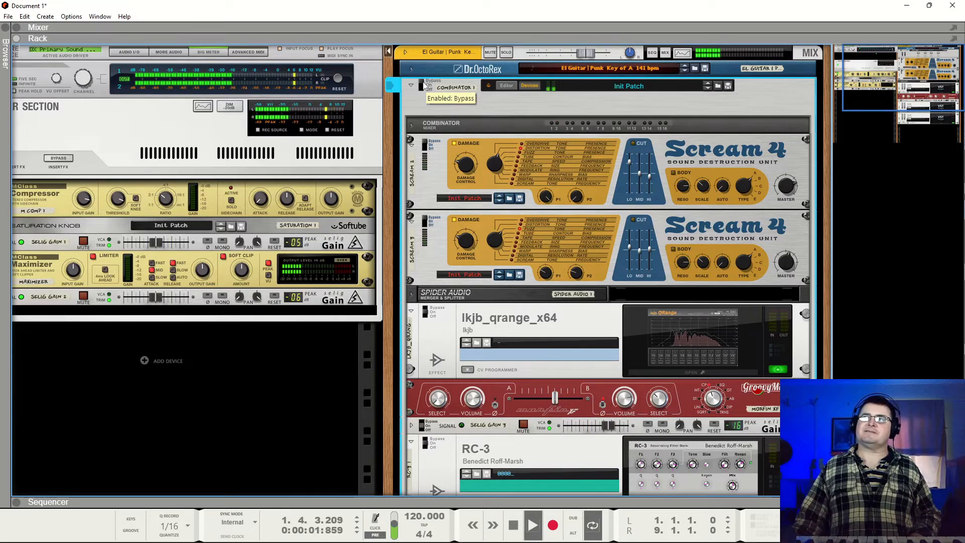
left_click(424, 86)
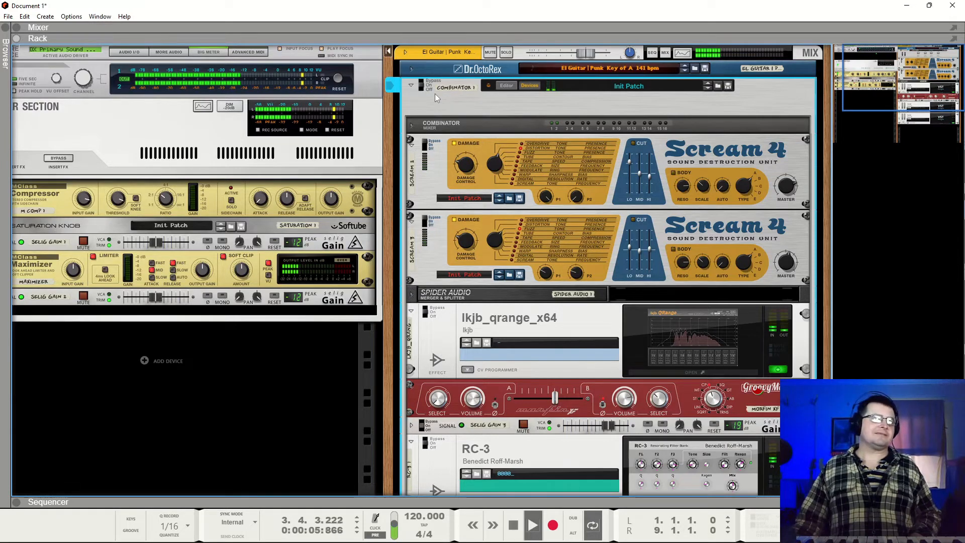
Switch both Scream 4 units back on and audition the loop with each one bypassed in turn
left_click(427, 149)
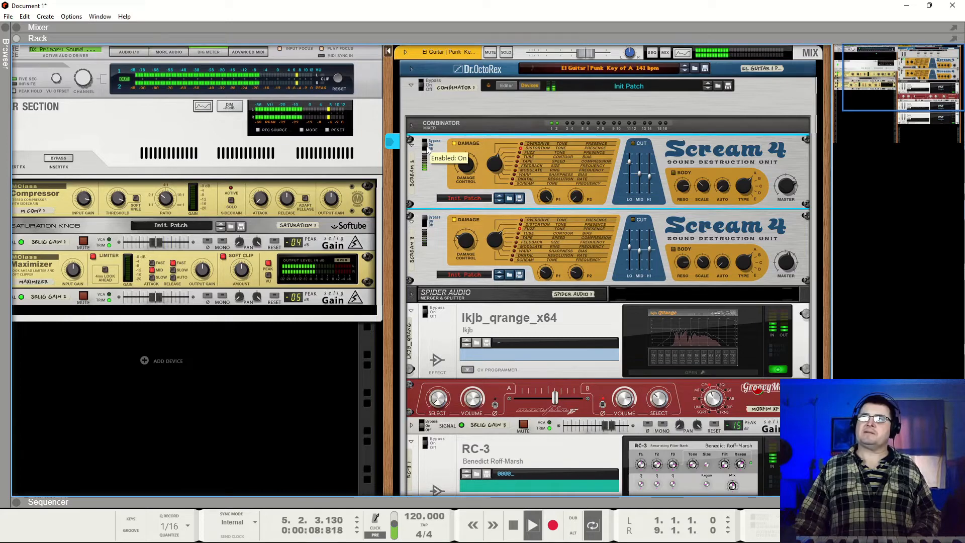
left_click(426, 222)
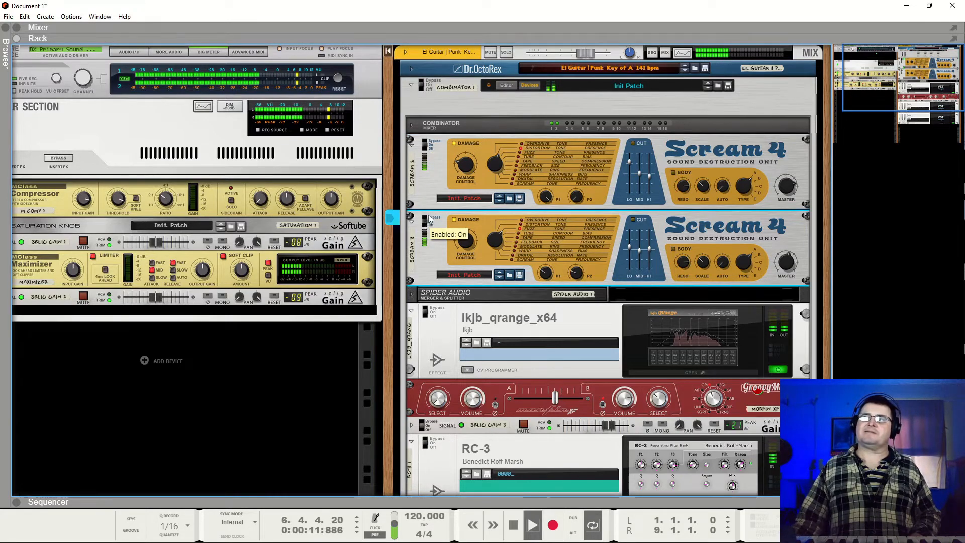
left_click(430, 142)
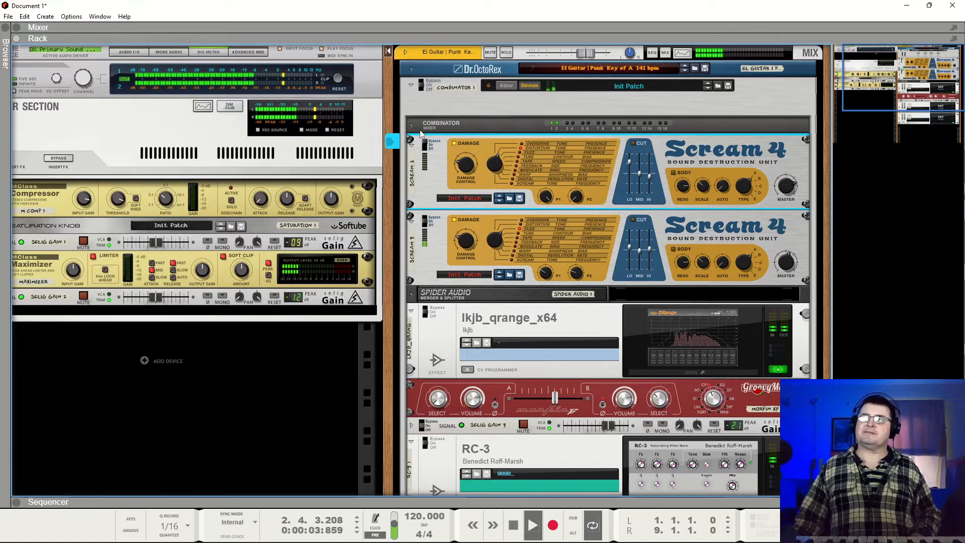
left_click(426, 145)
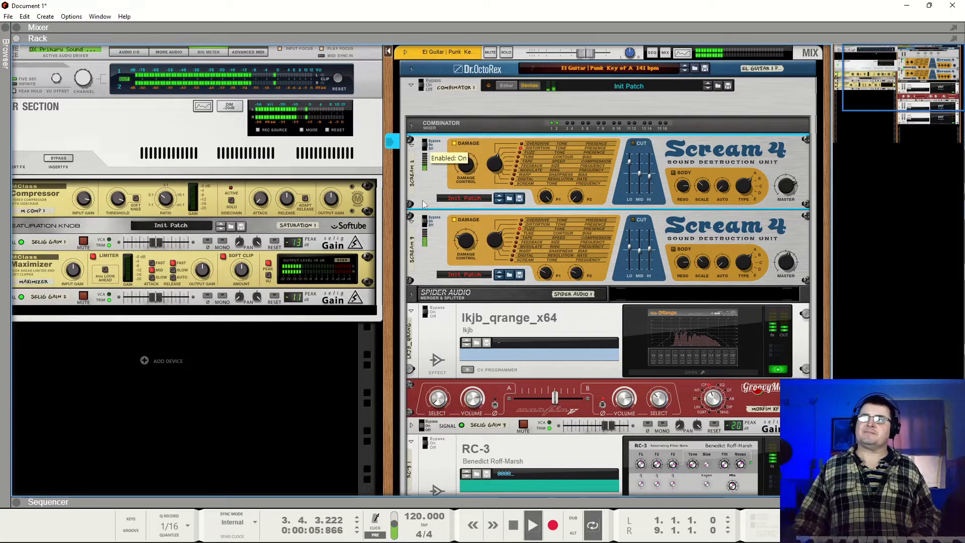
left_click(425, 218)
Compare Overdrive with Distortion on the first Scream 4, switch its Cut section off and re-enable the second Scream 4
left_click(522, 144)
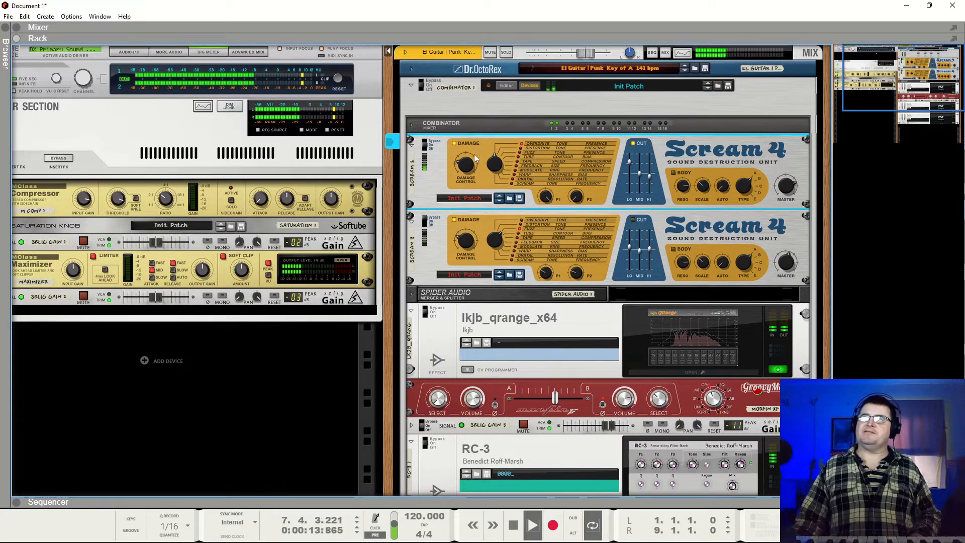
left_click(521, 148)
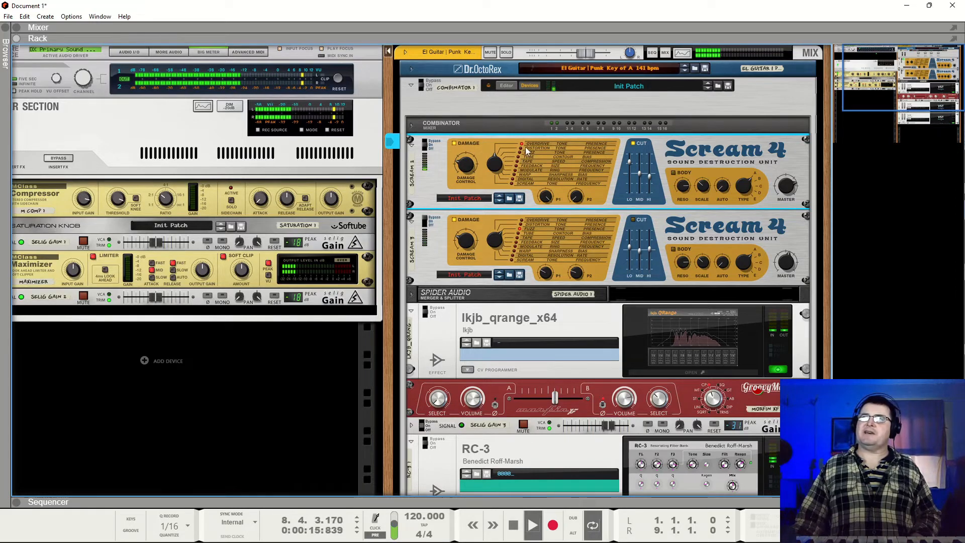
left_click(633, 146)
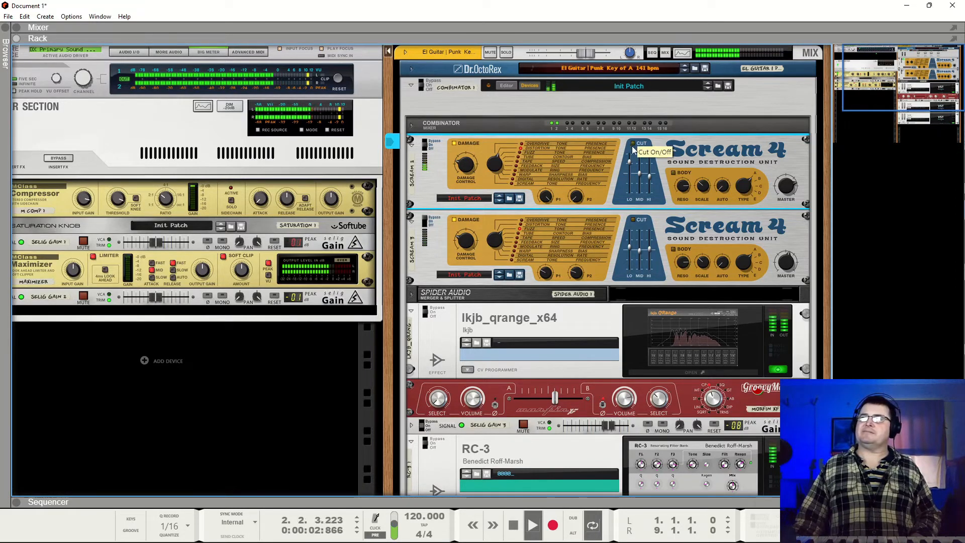
left_click(424, 224)
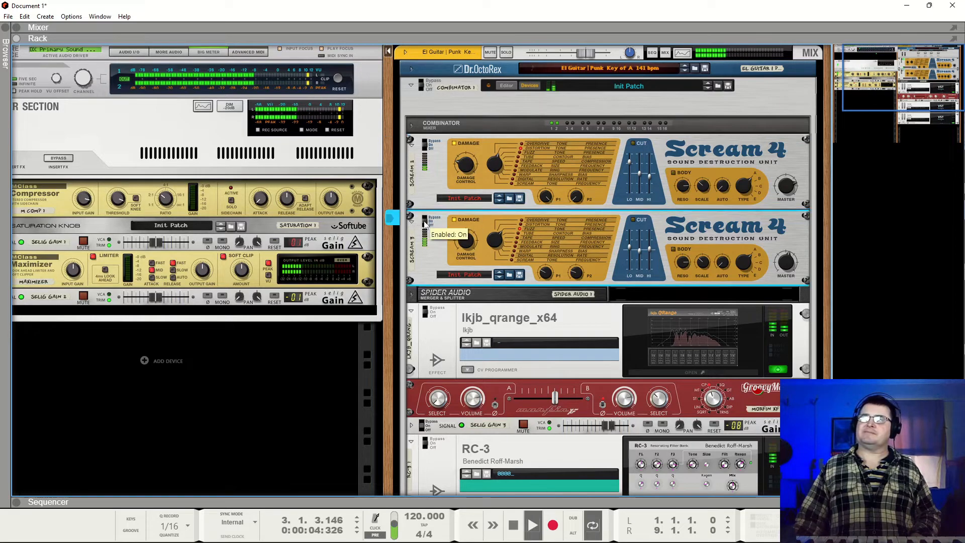
Set the first Scream 4's damage type to Tape and the second's to Tube, and adjust their parameter knobs
left_click(519, 238)
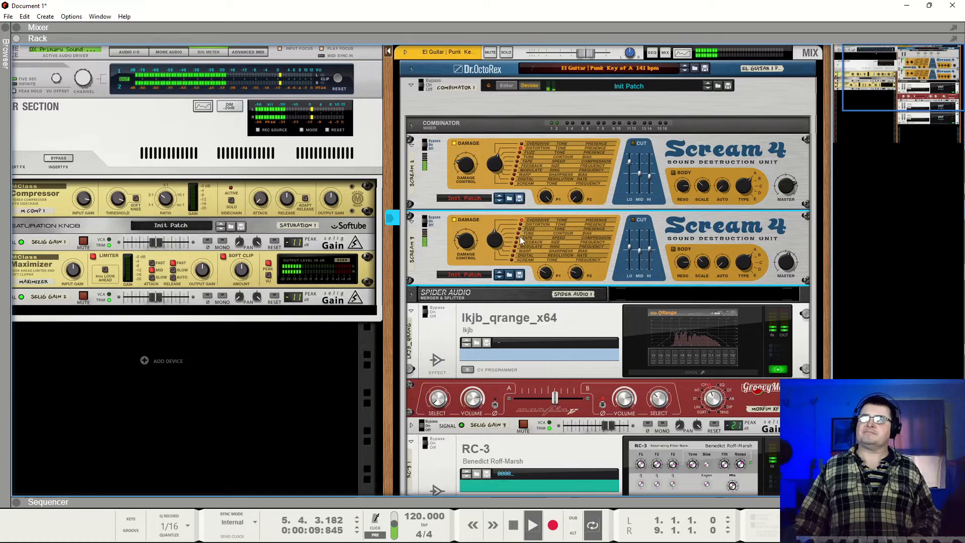
left_click(518, 160)
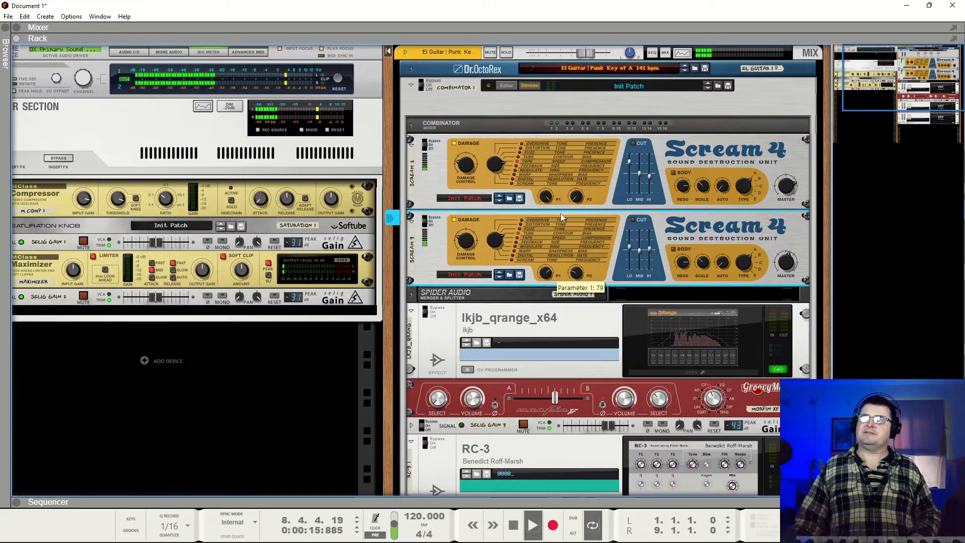
left_click_drag(581, 159, 581, 138)
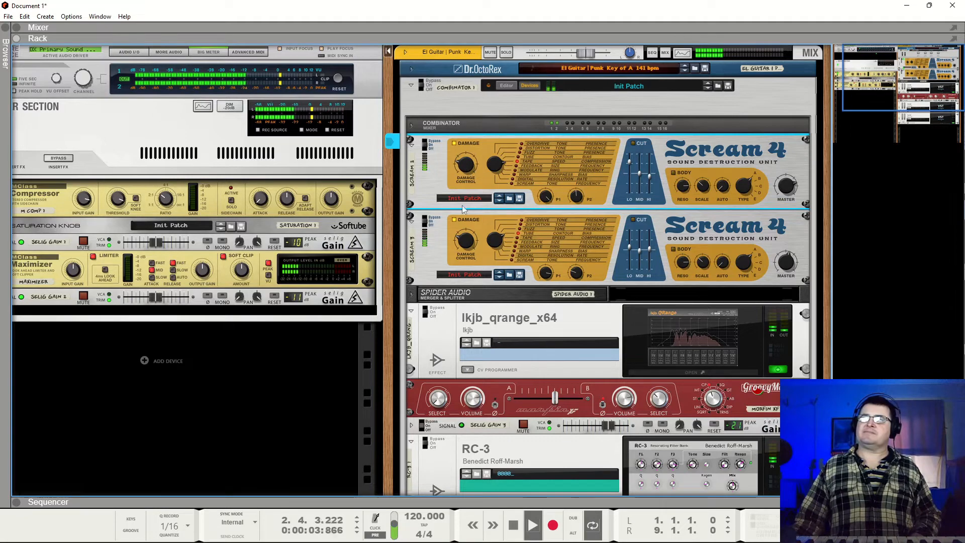
Readjust Damage Control on both Scream 4 units and lower the second unit's Master level
left_click_drag(466, 249, 473, 221)
left_click_drag(466, 179, 475, 137)
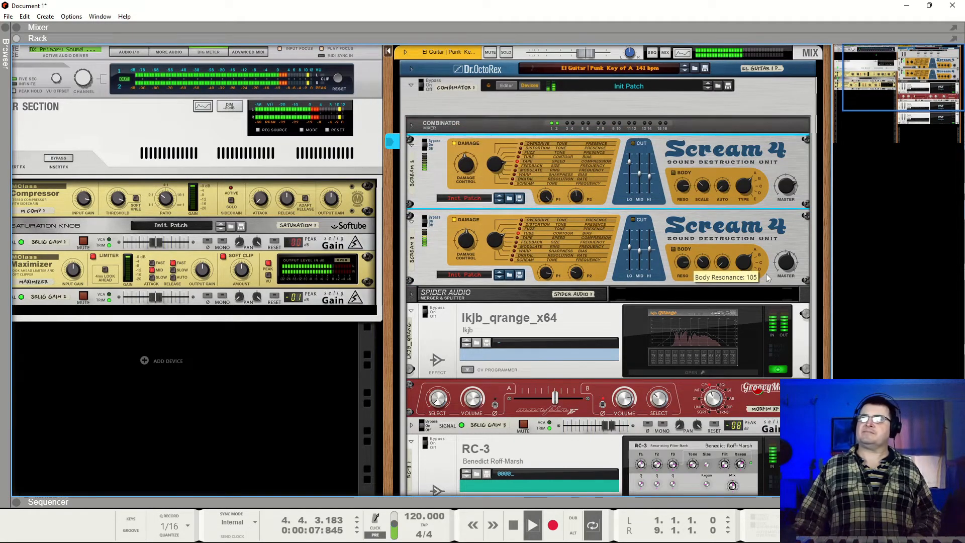
left_click_drag(788, 264, 787, 296)
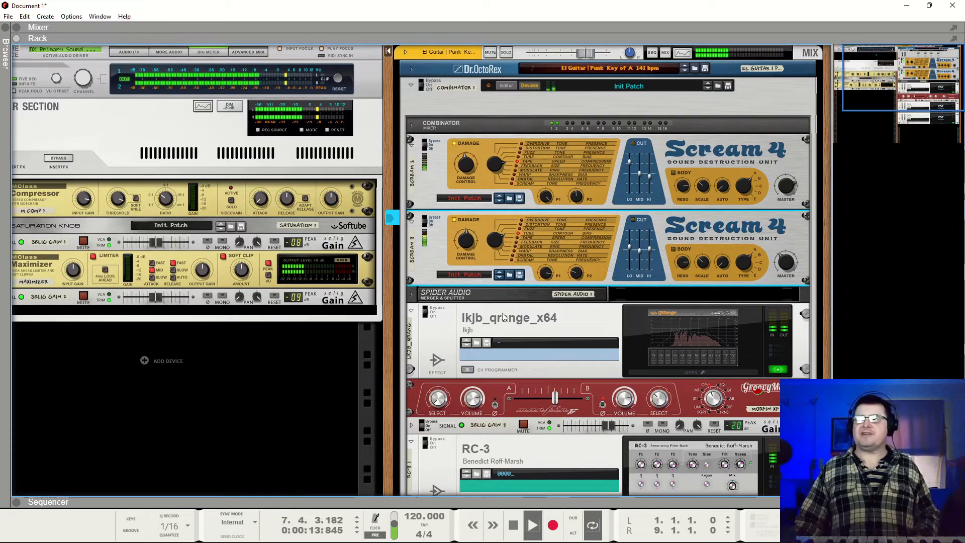
Audition the Morfin XF crossfader fully at A and past centre with Selig Gain 3's bypass toggled, then settle close to centre
scroll(510, 285, "down", 4)
scroll(415, 248, "up", 3)
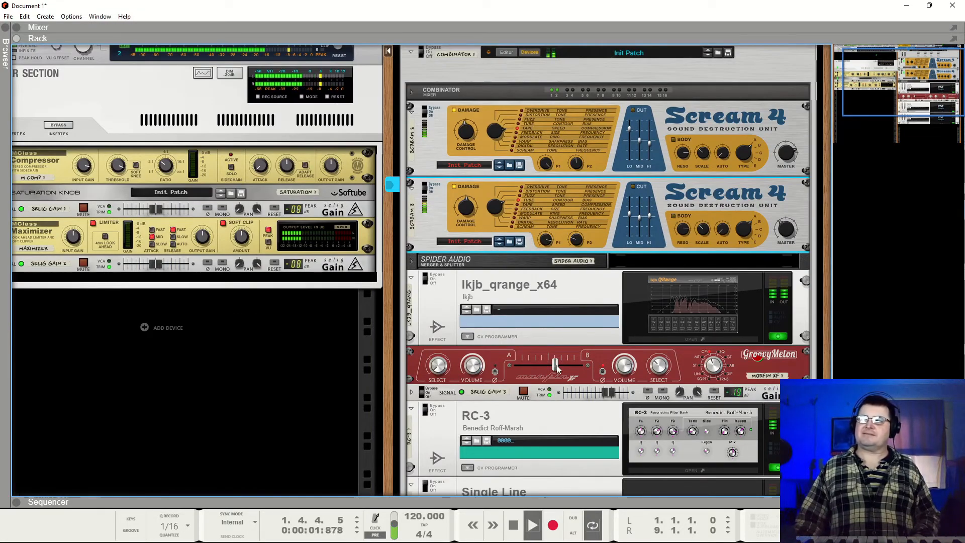
left_click_drag(556, 364, 515, 364)
left_click(424, 393)
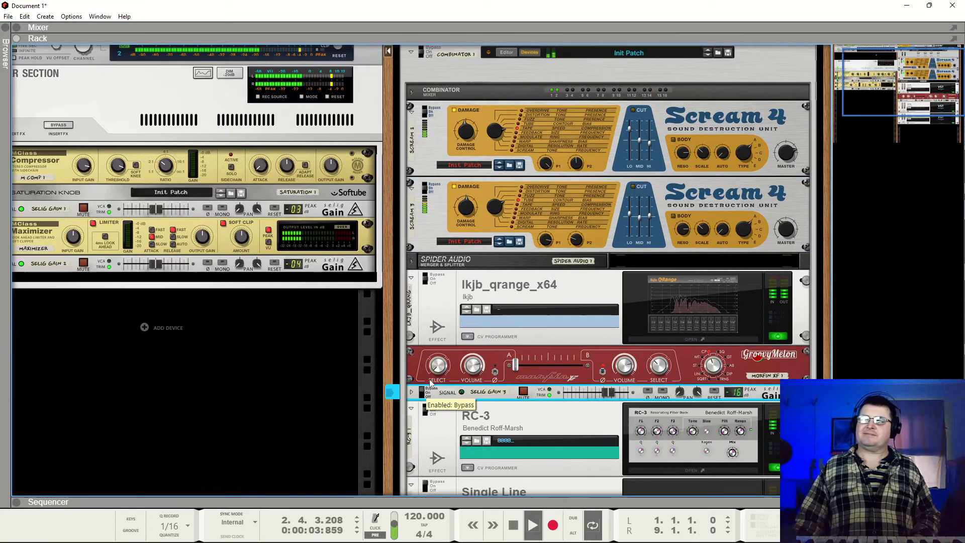
left_click_drag(515, 369, 560, 373)
left_click(425, 393)
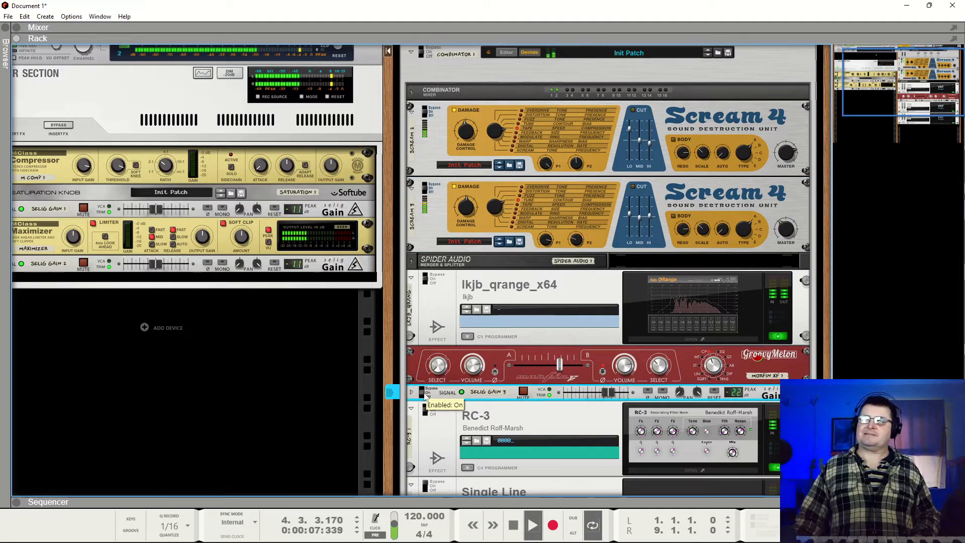
left_click(561, 370)
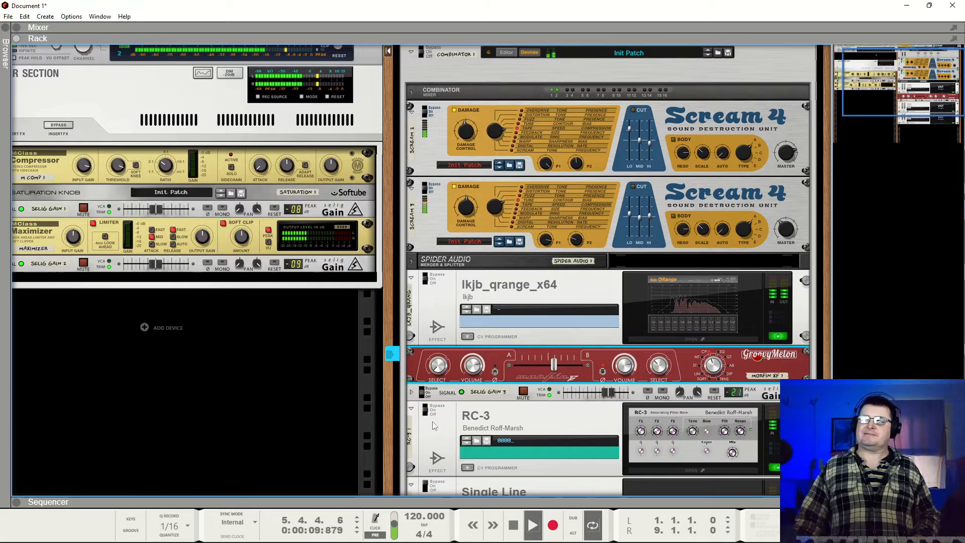
Toggle the RC-3's bypass against the loop, review its settings in the editor and stop playback
scroll(436, 424, "down", 3)
left_click(430, 275)
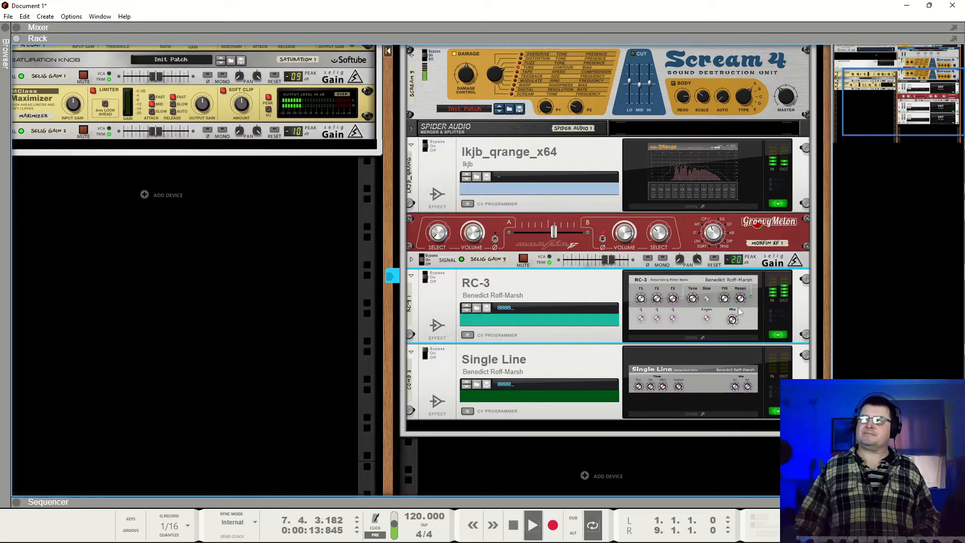
left_click(691, 338)
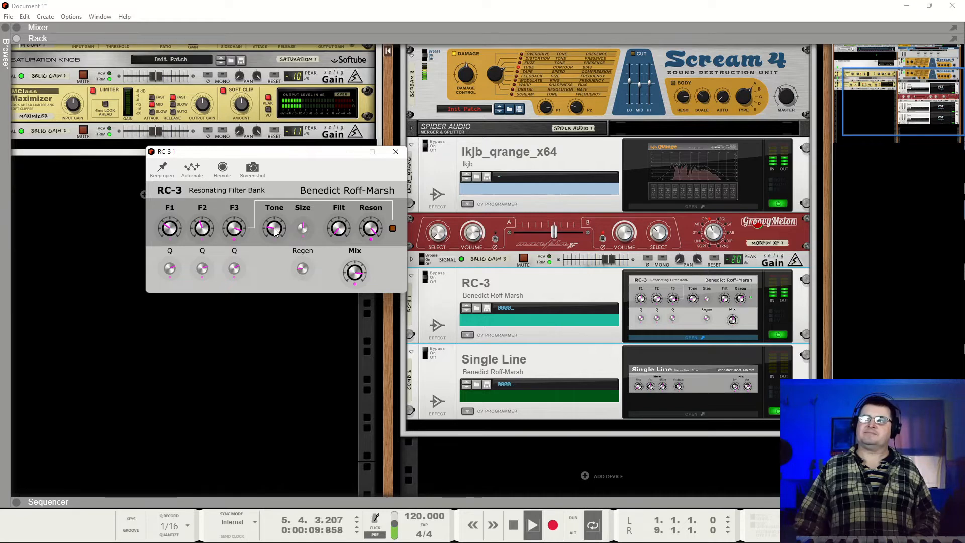
left_click(395, 152)
key("space")
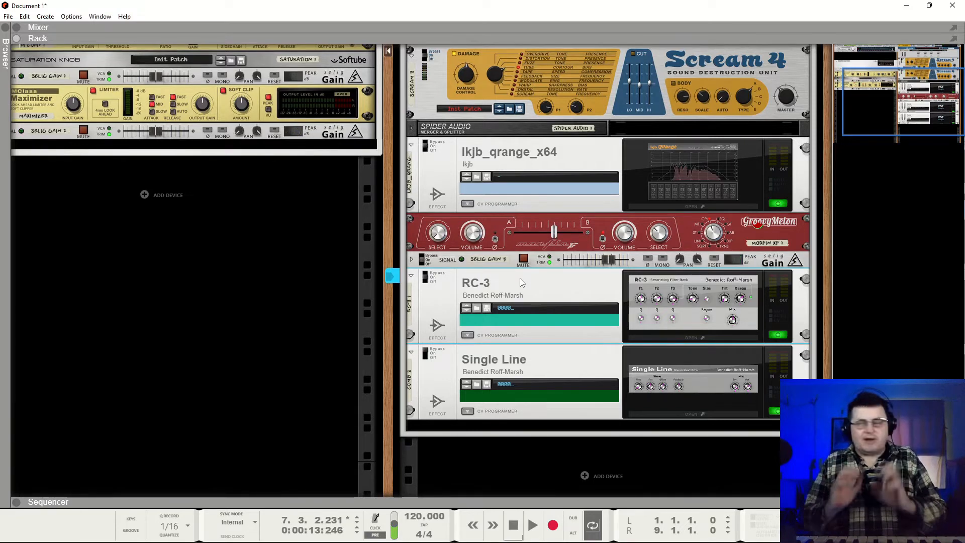
Open the QRange editor, play the loop and turn band 4 into a 7.0 dB boost at 168 Hz
left_click(711, 170)
key("space")
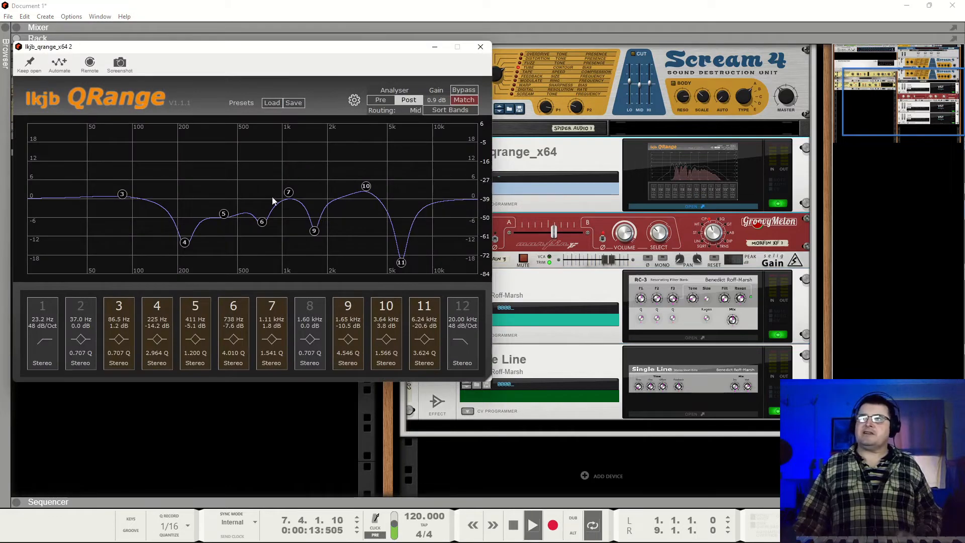
left_click(533, 525)
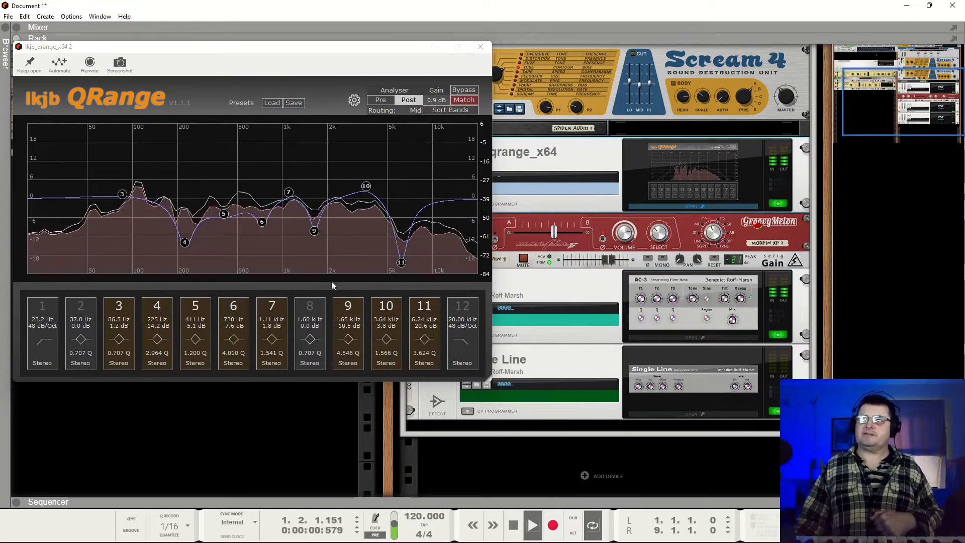
left_click_drag(185, 244, 167, 179)
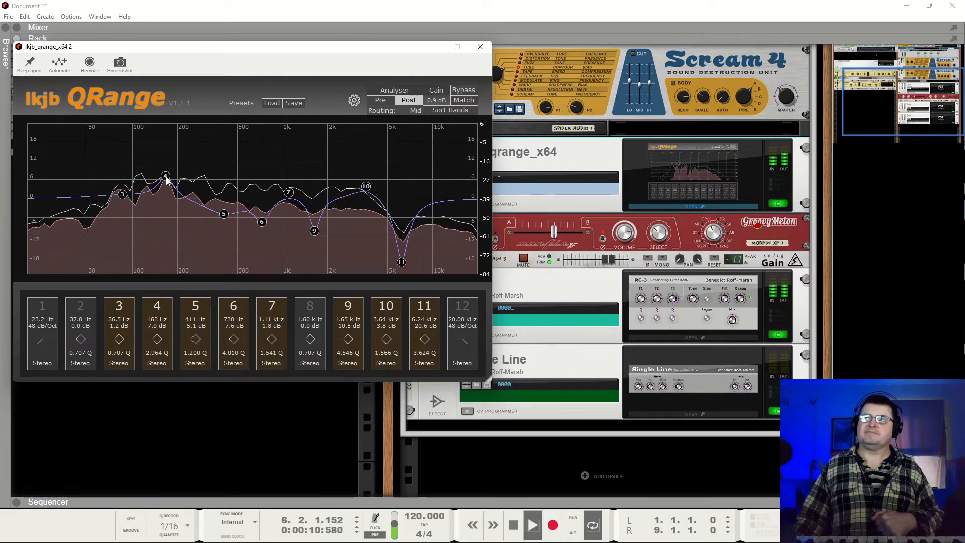
Move QRange band 10 to 2.49 kHz at 3.0 dB and band 11 to 3.90 kHz at -18.1 dB
left_click_drag(366, 186, 352, 181)
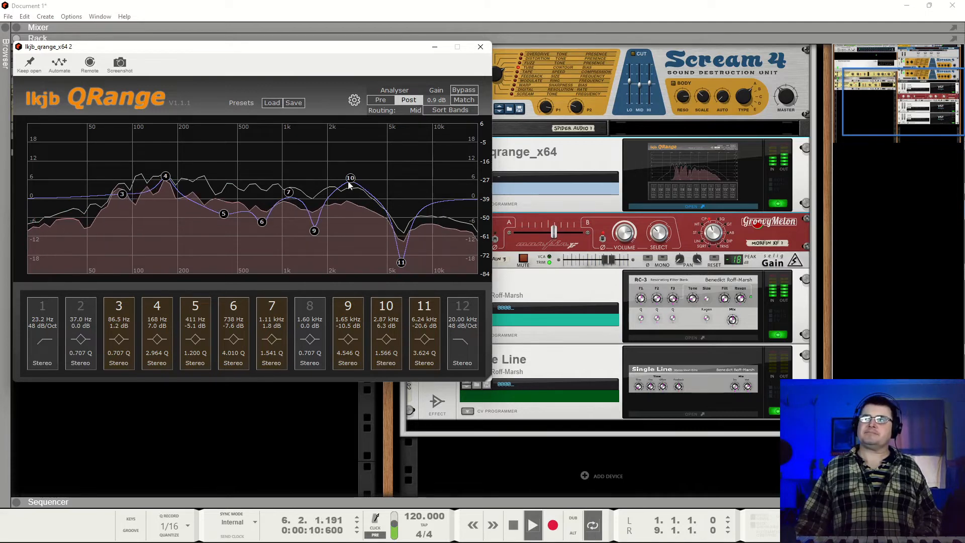
left_click_drag(351, 182, 343, 193)
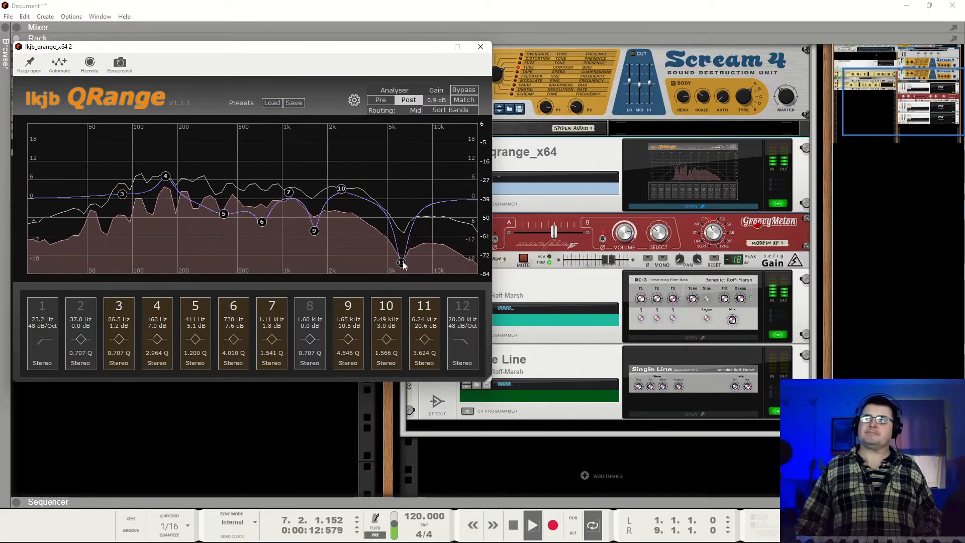
left_click_drag(401, 261, 370, 255)
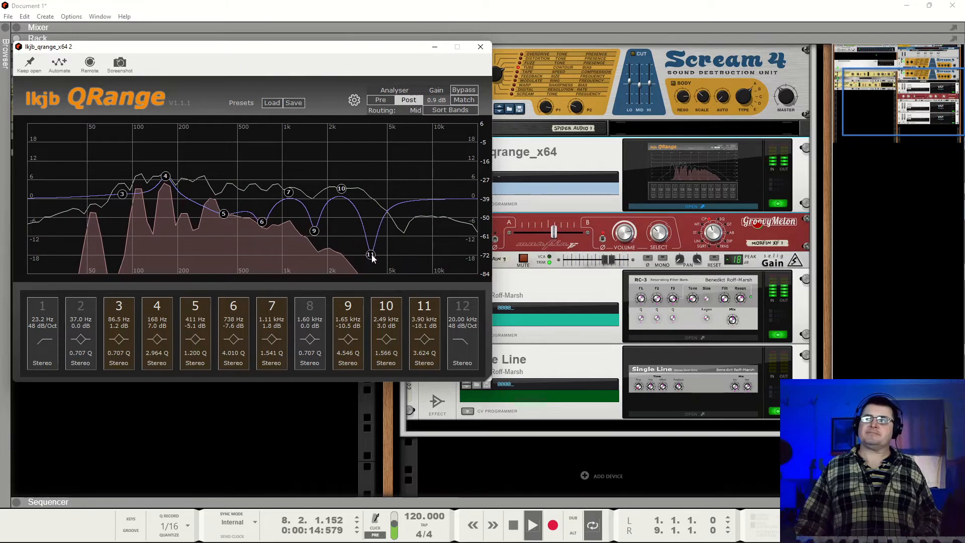
Move QRange band 5 to 261 Hz at -7.8 dB and band 6 to 599 Hz at -4.3 dB, close the editor and stop playback
left_click_drag(223, 213, 196, 227)
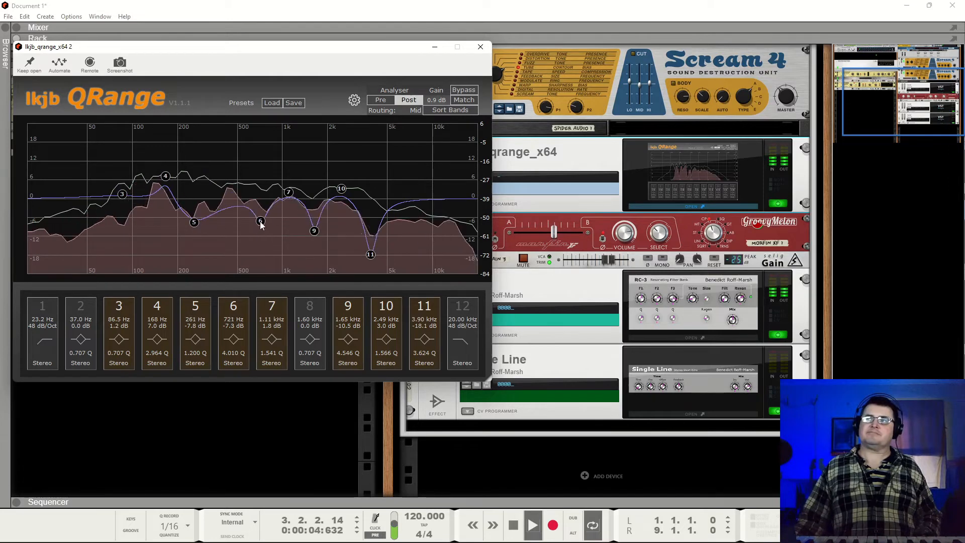
mouse_move(262, 222)
left_mouse_down()
mouse_move(236, 222)
mouse_move(238, 247)
mouse_move(272, 256)
mouse_move(240, 252)
mouse_move(248, 211)
left_mouse_up()
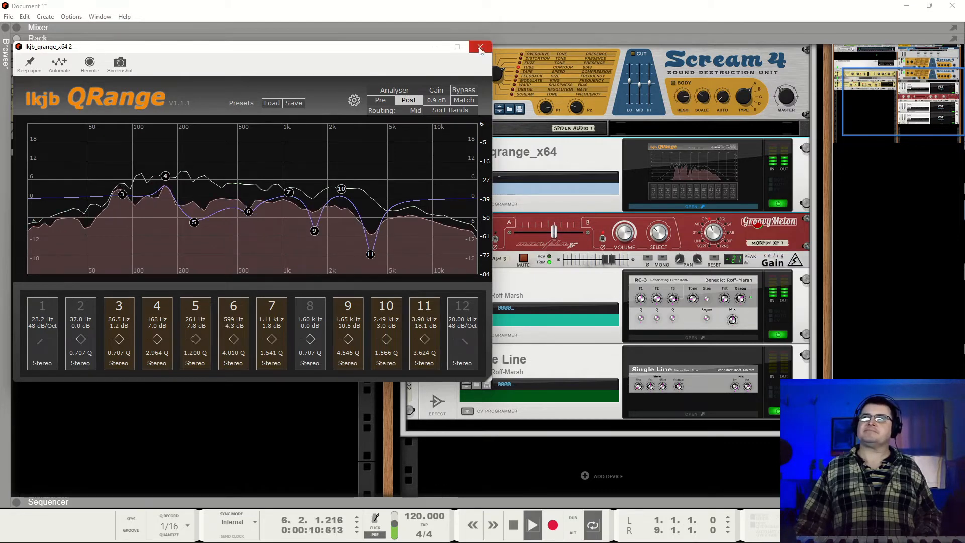
left_click(541, 187)
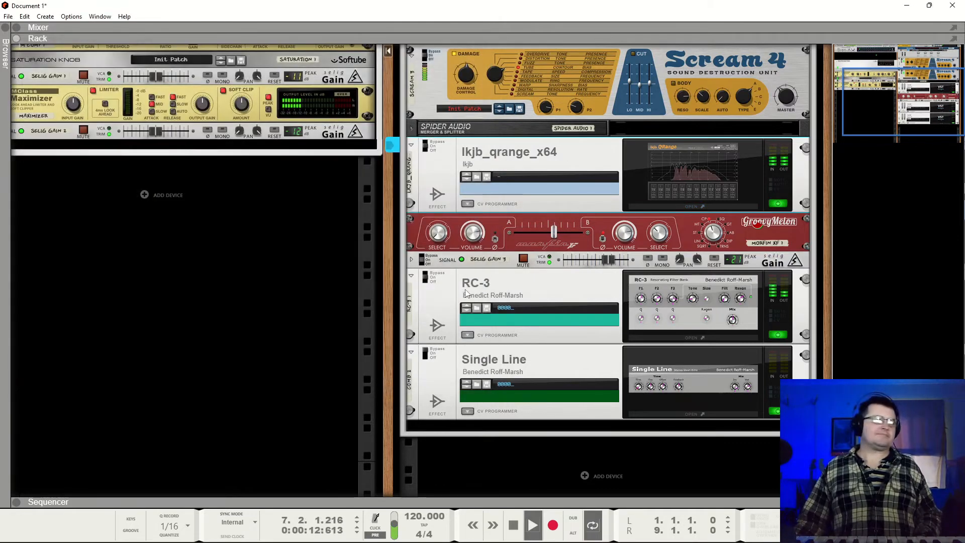
key("space")
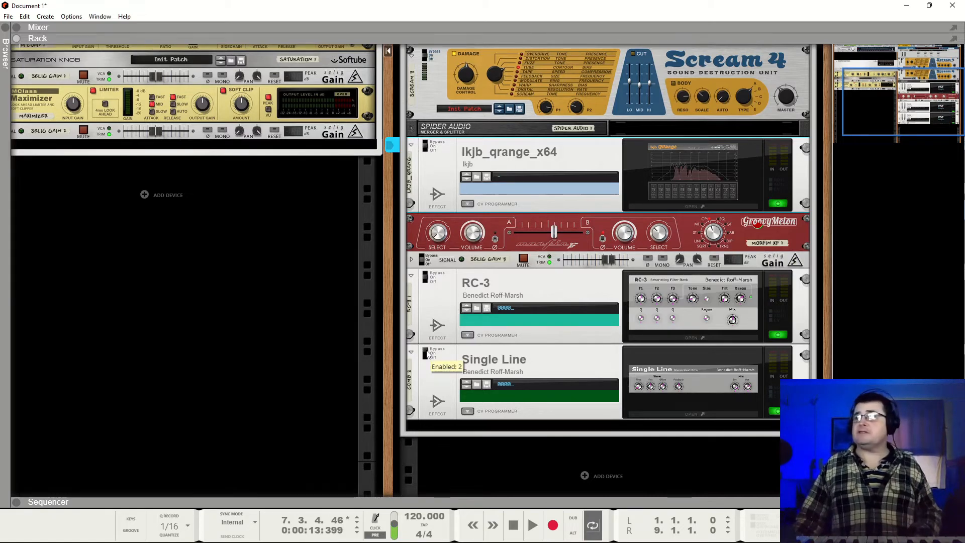
Play the loop from the start, switch Single Line's bypass state and open its editor in the empty area beside the Combinator
key("space")
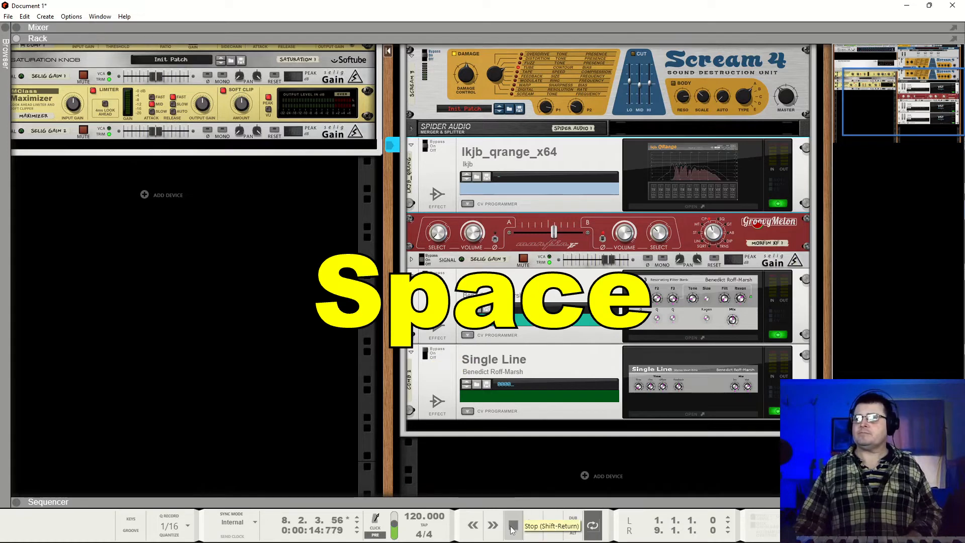
key("space")
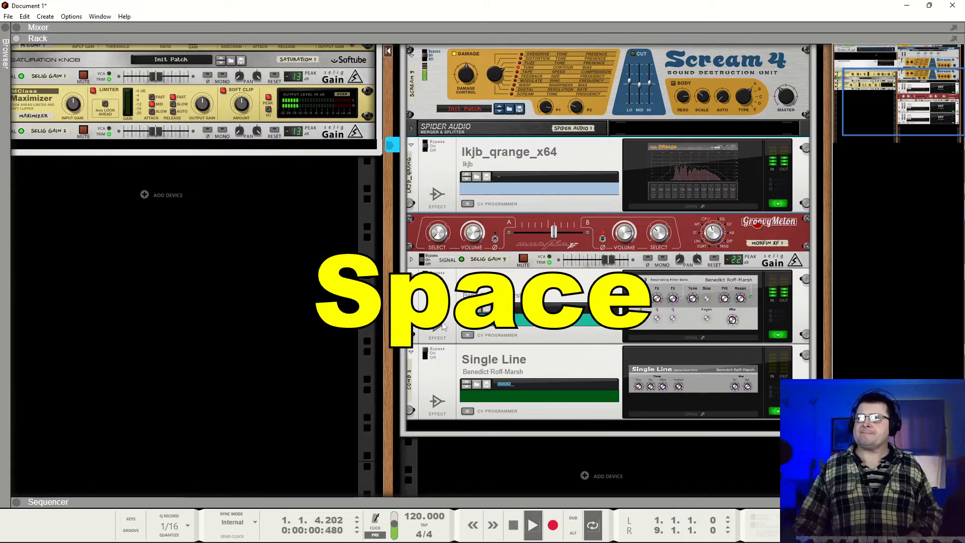
left_click(427, 354)
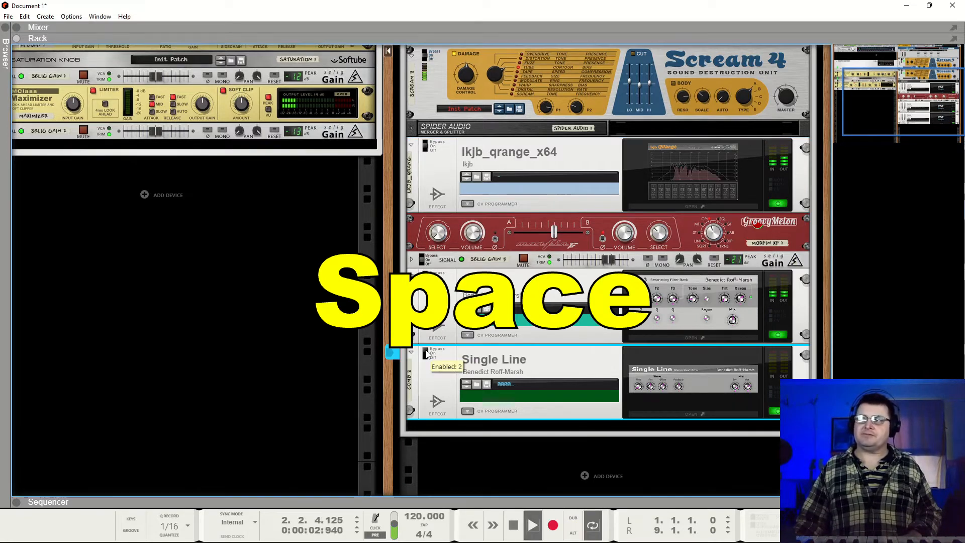
left_click(693, 414)
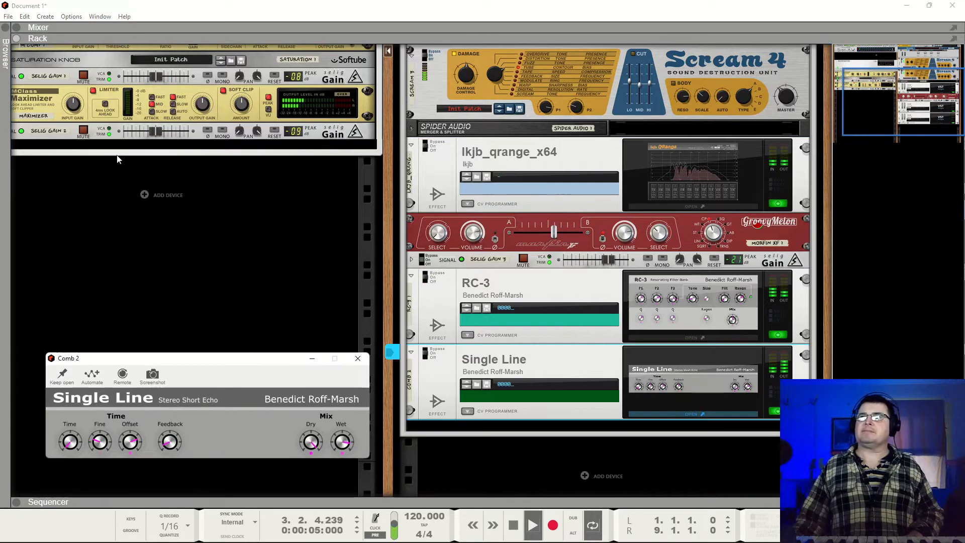
left_click_drag(160, 359, 190, 178)
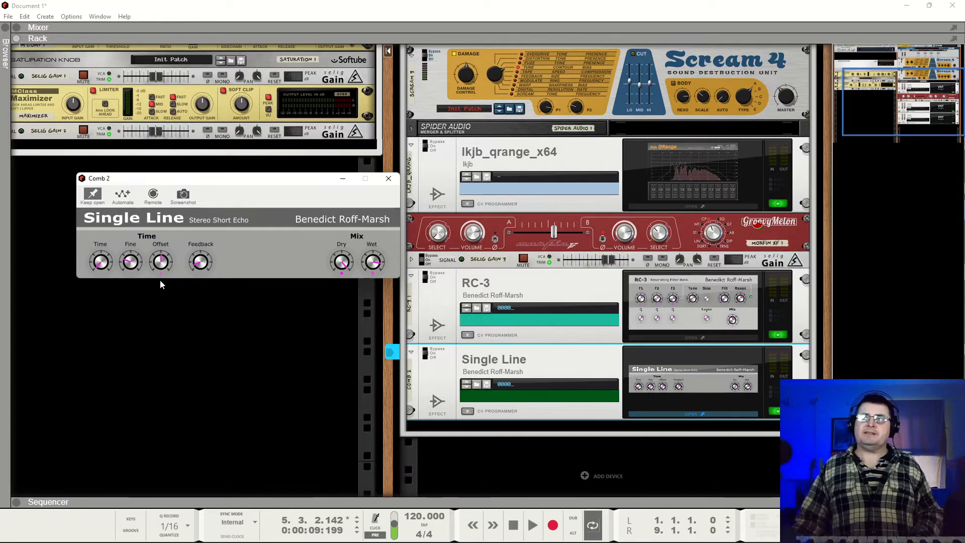
Audition Single Line's wet signal alone with Dry at zero, then raise Dry back to full against the loop
key("space")
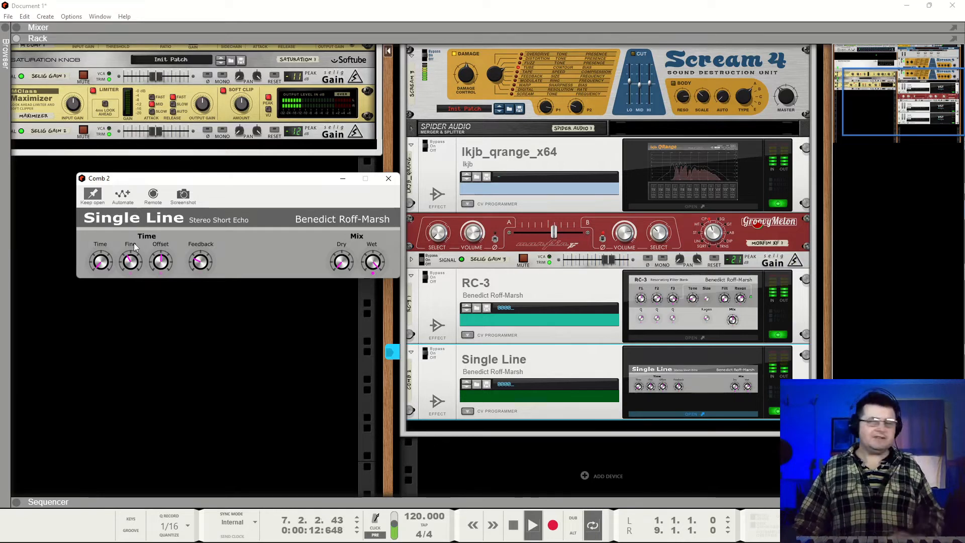
key("space")
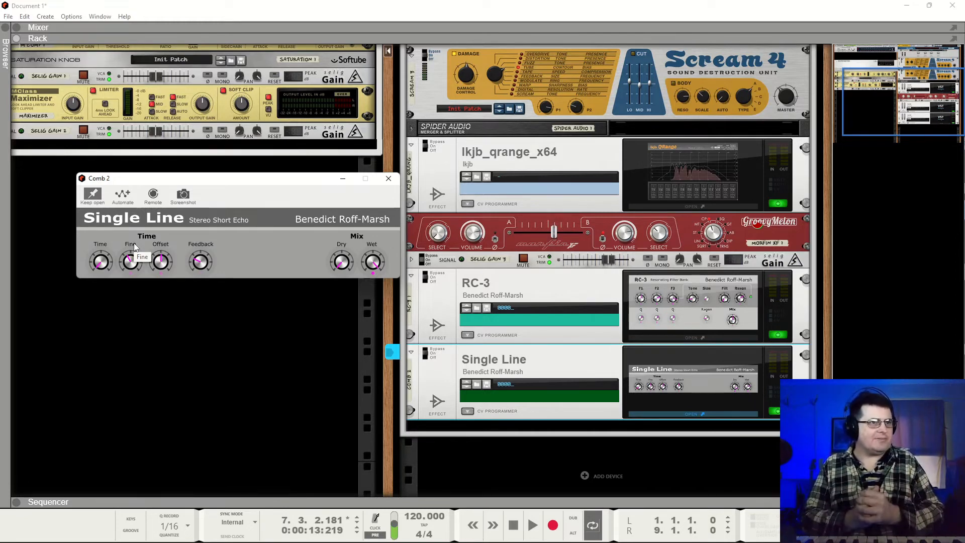
key("space")
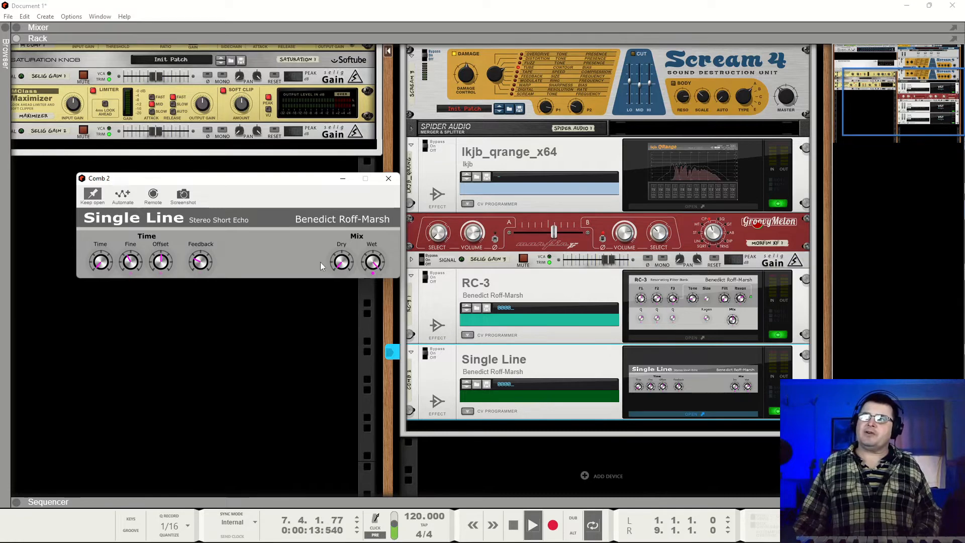
left_click_drag(343, 262, 348, 212)
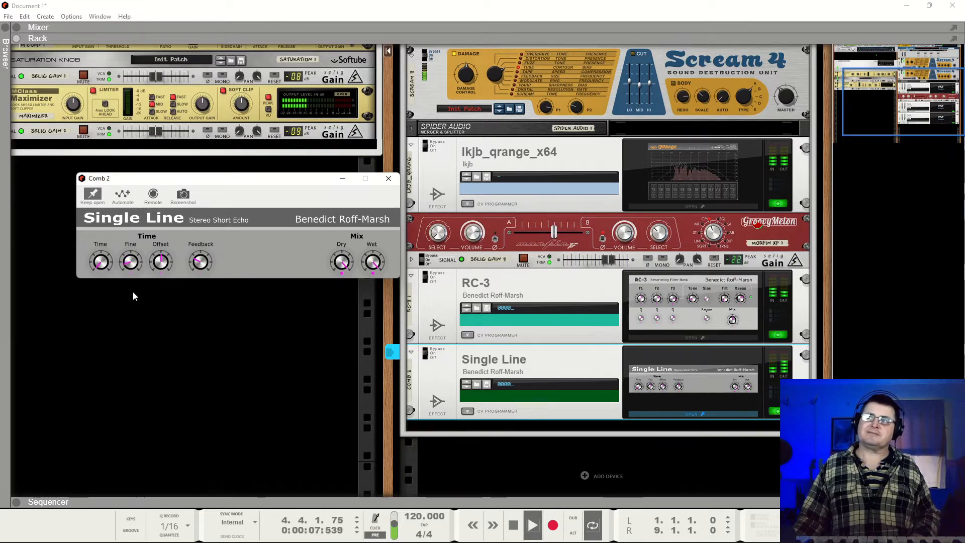
Sweep Single Line's Fine time against the loop and settle it a little below centre
left_click_drag(133, 295, 103, 242)
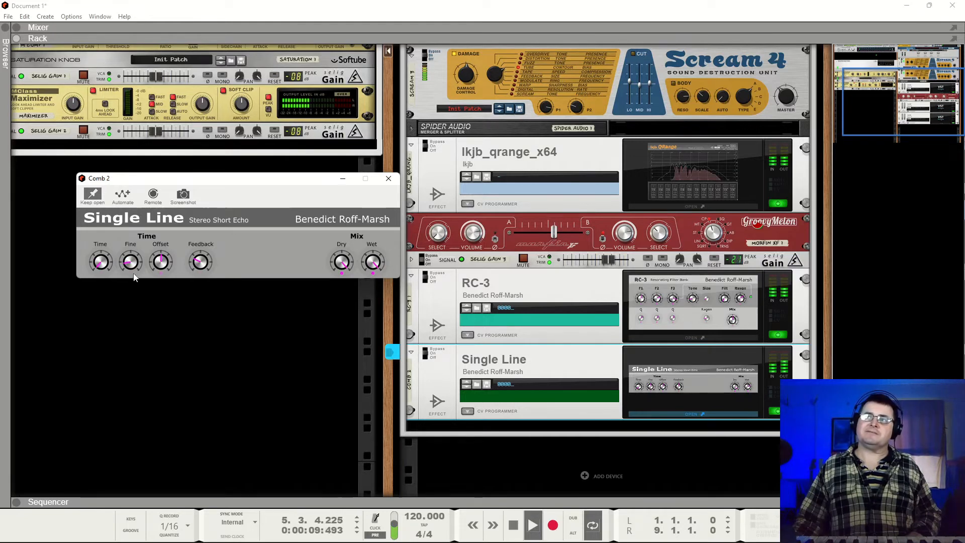
key("space")
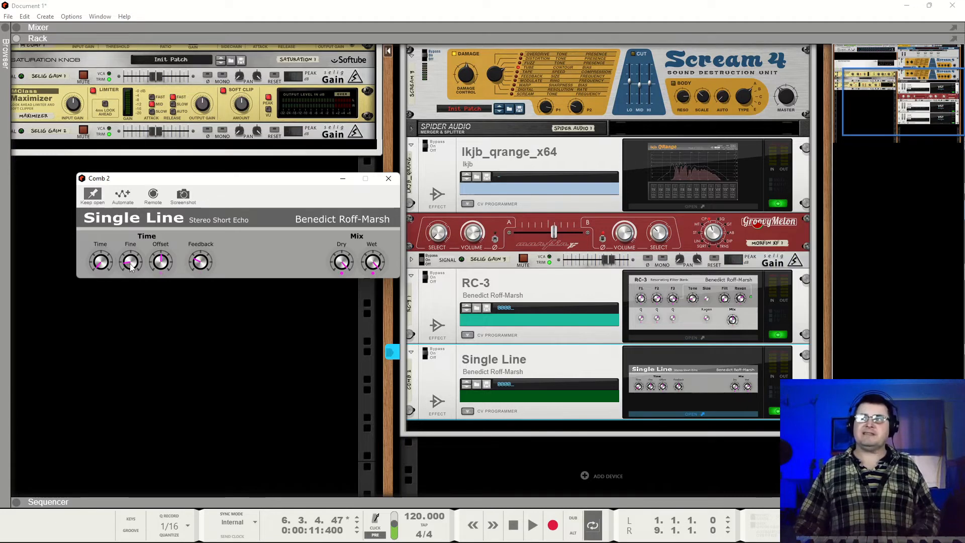
key("space")
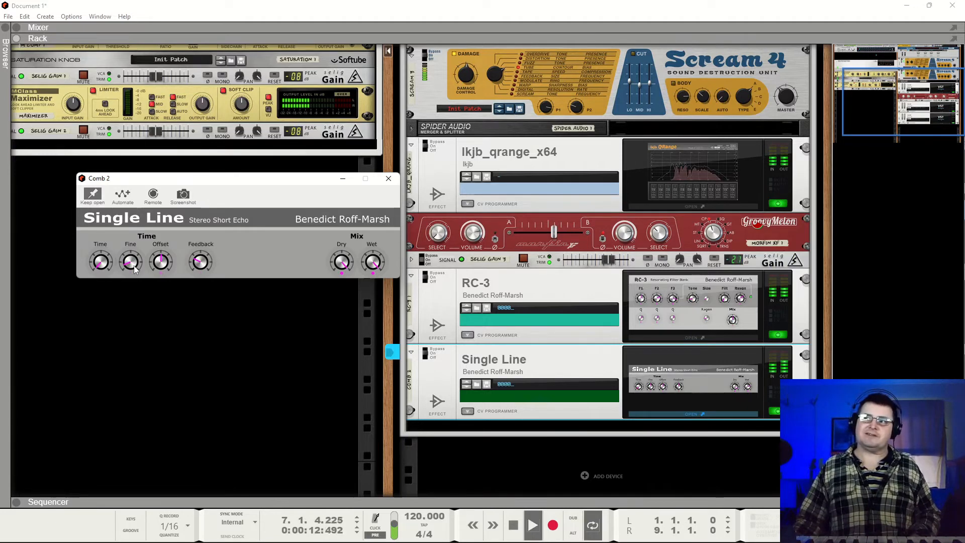
left_click_drag(136, 266, 138, 234)
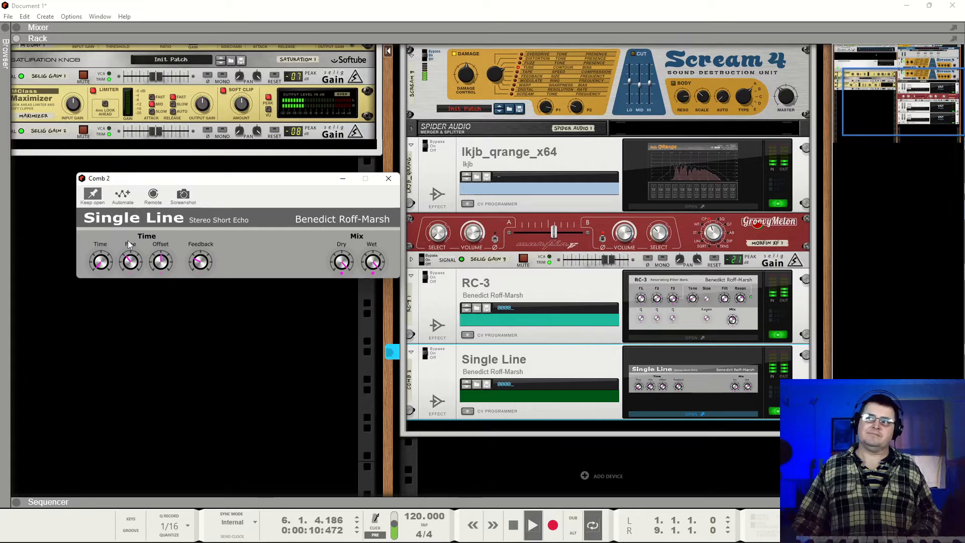
Lower Single Line's Feedback slightly, reduce its Wet level below full and stop playback
left_click_drag(203, 263, 225, 295)
left_click_drag(201, 262, 213, 279)
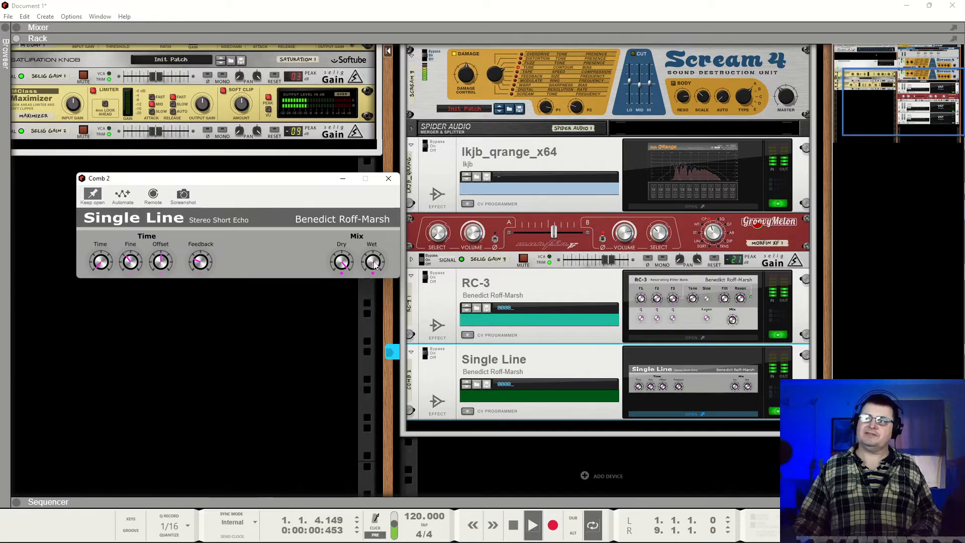
left_click_drag(376, 387, 362, 310)
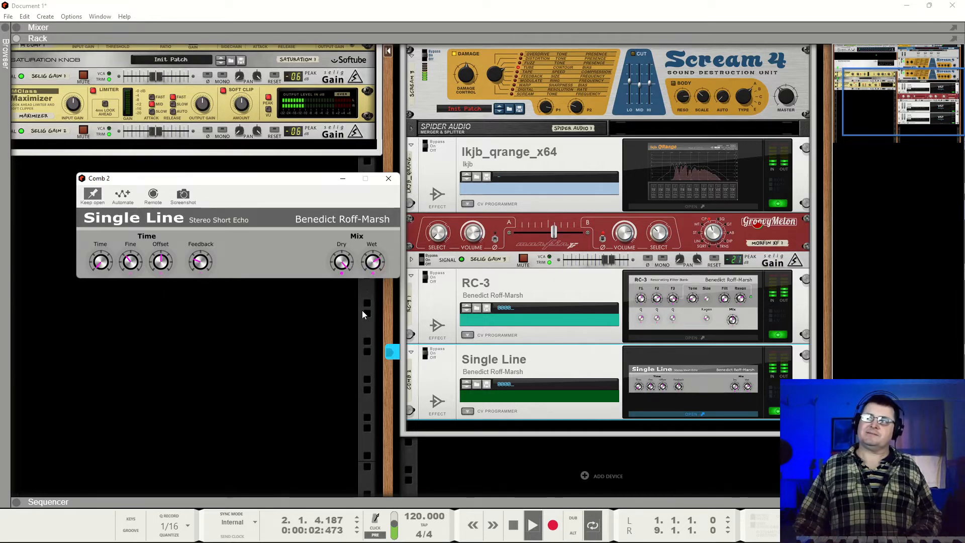
key("space")
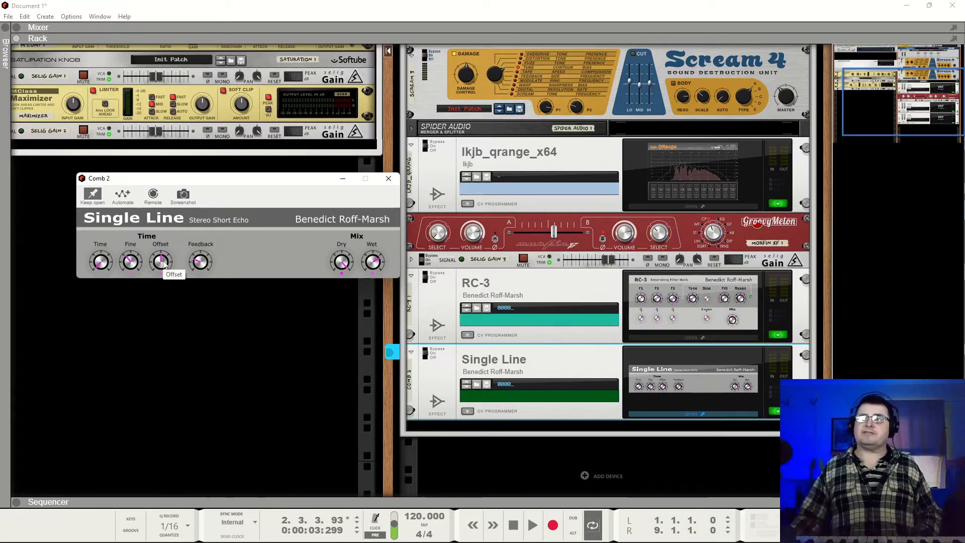
Play the loop, turn Single Line's Offset slightly past centre and lower its Wet level to about centre
key("space")
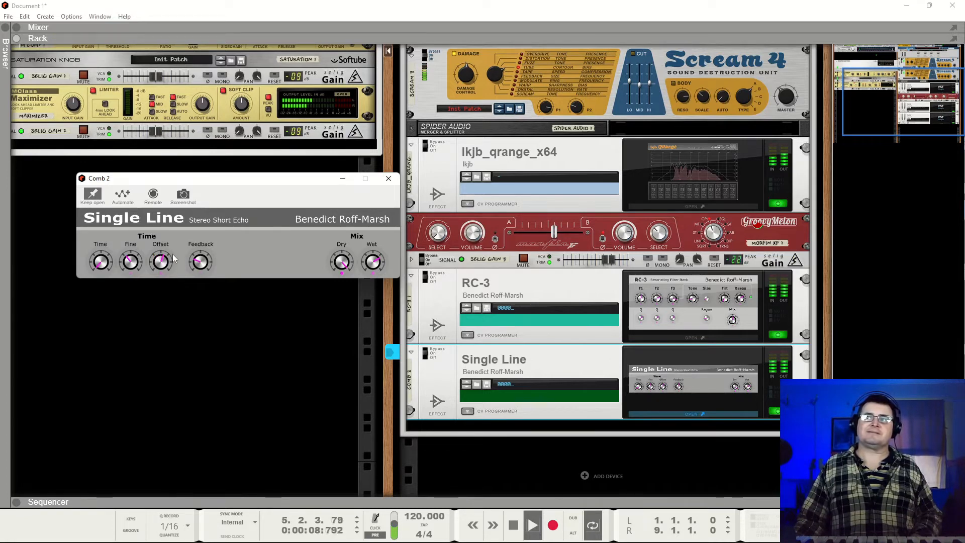
key("space")
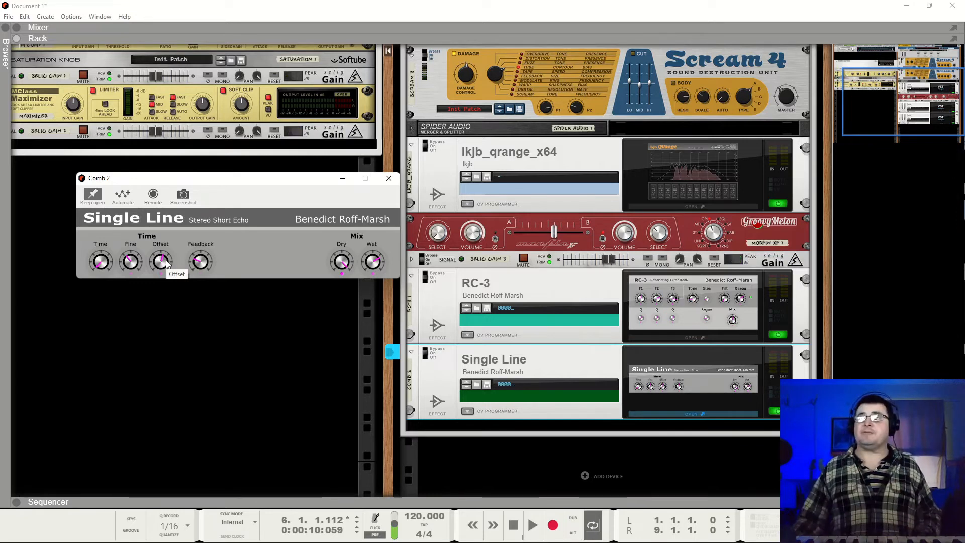
key("space")
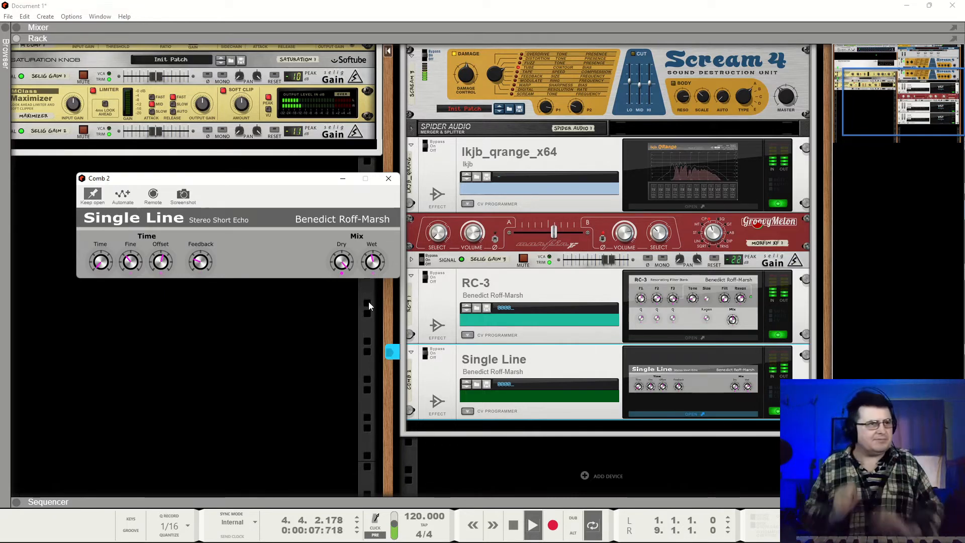
key("space")
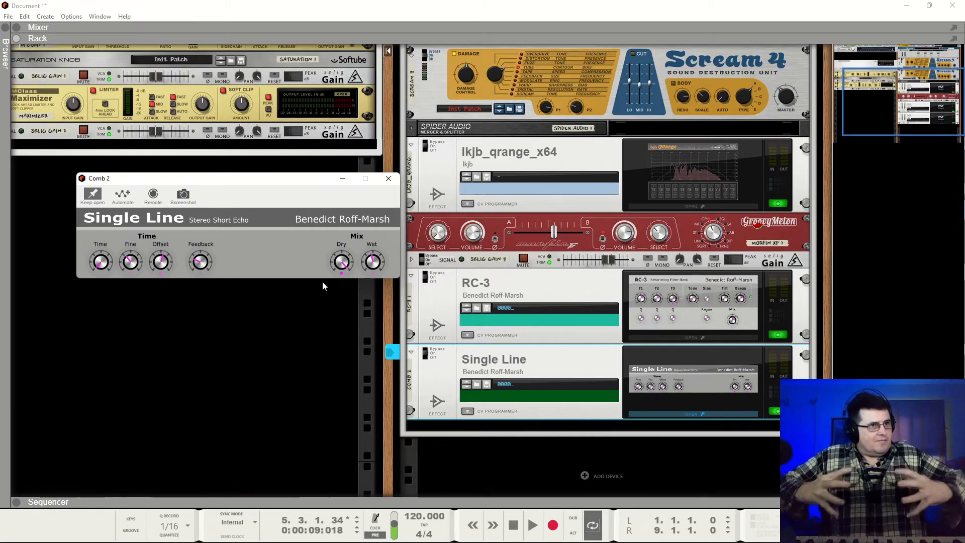
Compare the loop with Single Line bypassed and enabled, then raise its Wet level slightly past centre and stop playback
key("space")
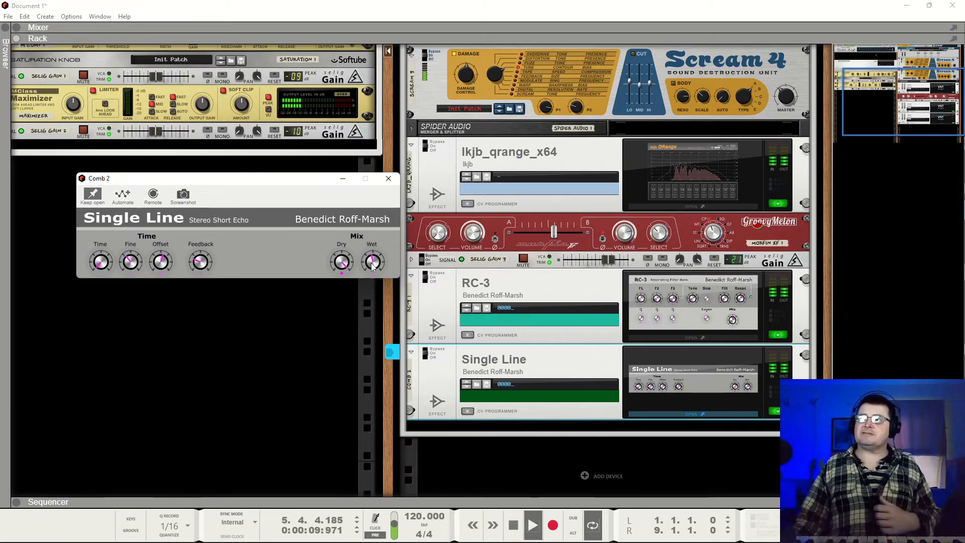
left_click(434, 348)
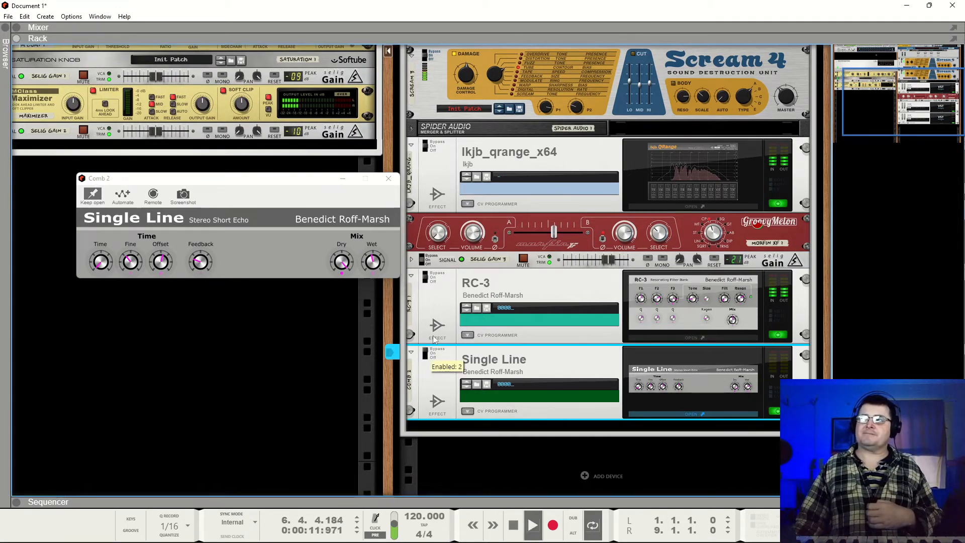
left_click(433, 354)
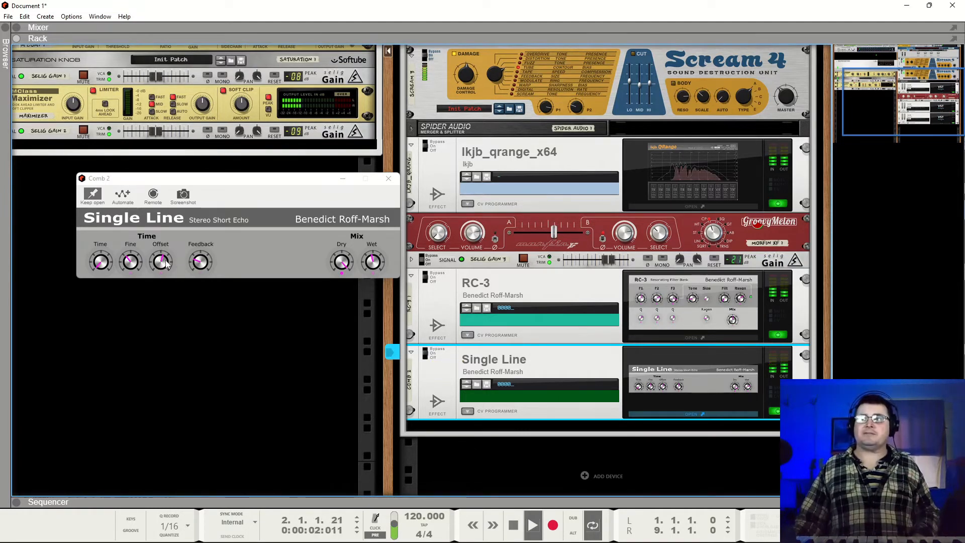
key("space")
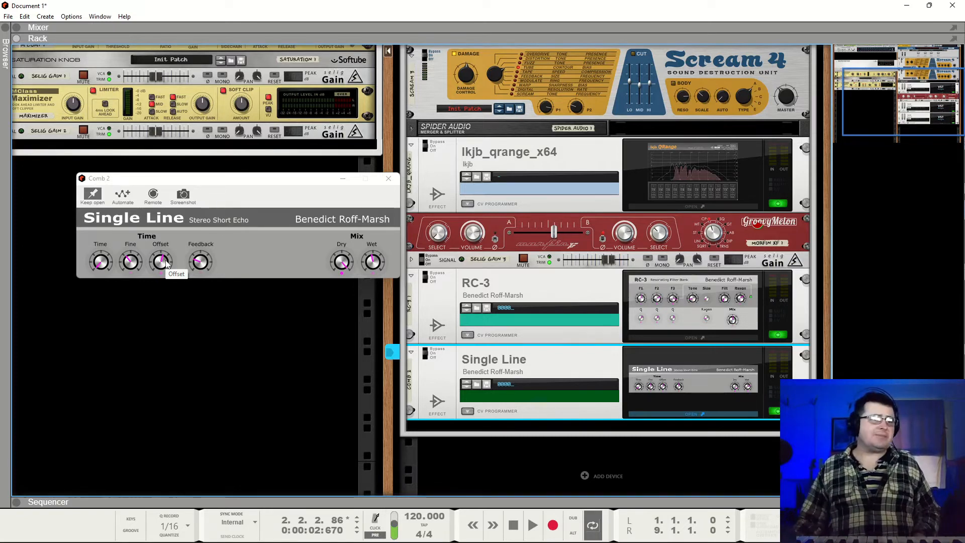
left_click(165, 267)
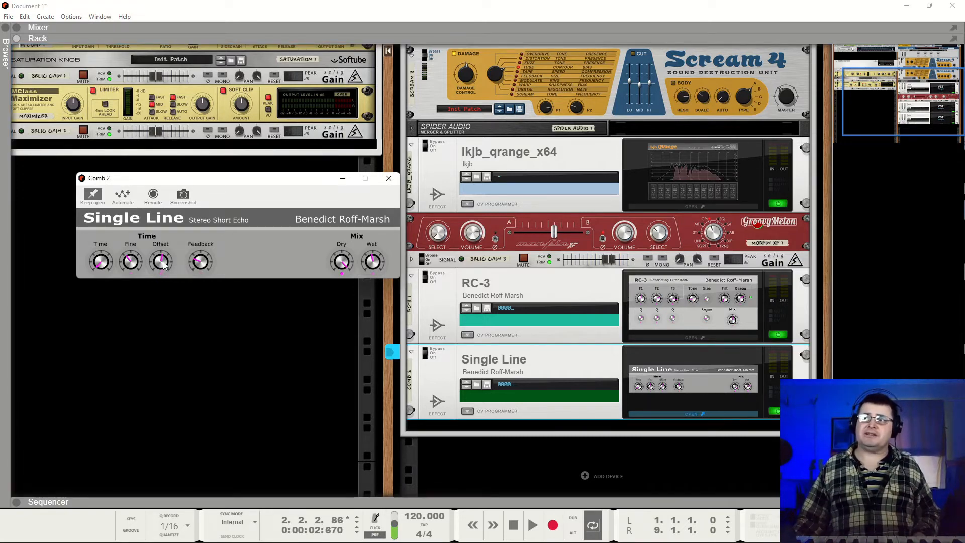
key("space")
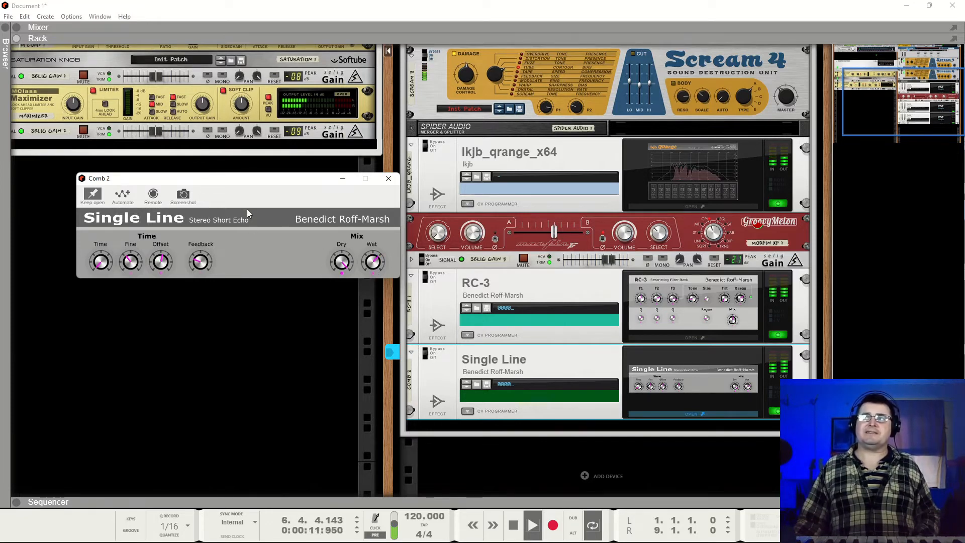
key("space")
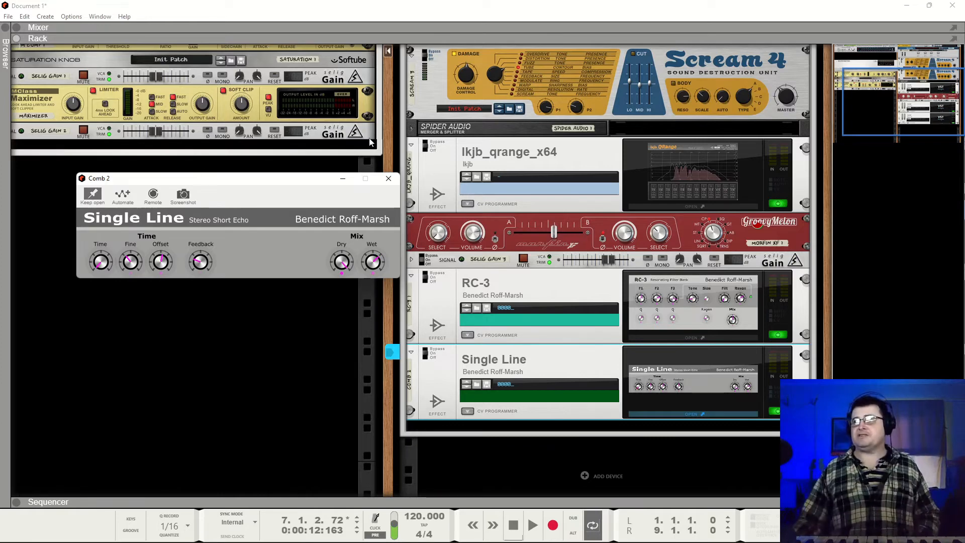
Bypass Combinator 1 and play the loop from the start to hear the unprocessed guitar
scroll(555, 142, "up", 3)
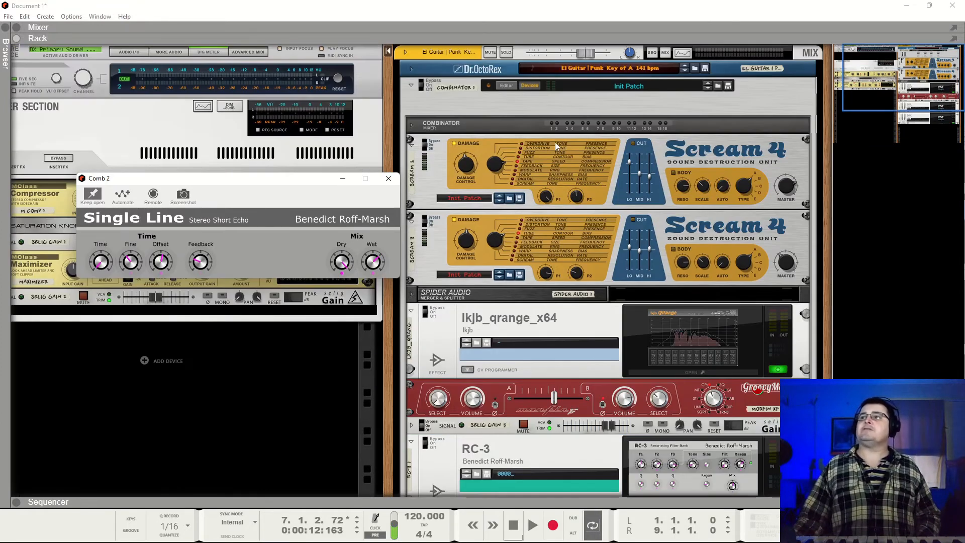
left_click(424, 86)
key("space")
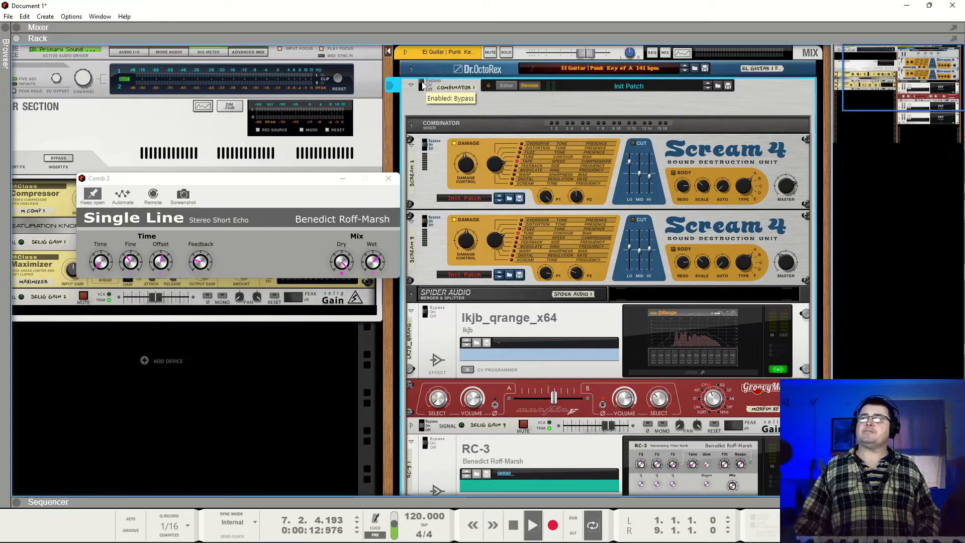
left_click(510, 527)
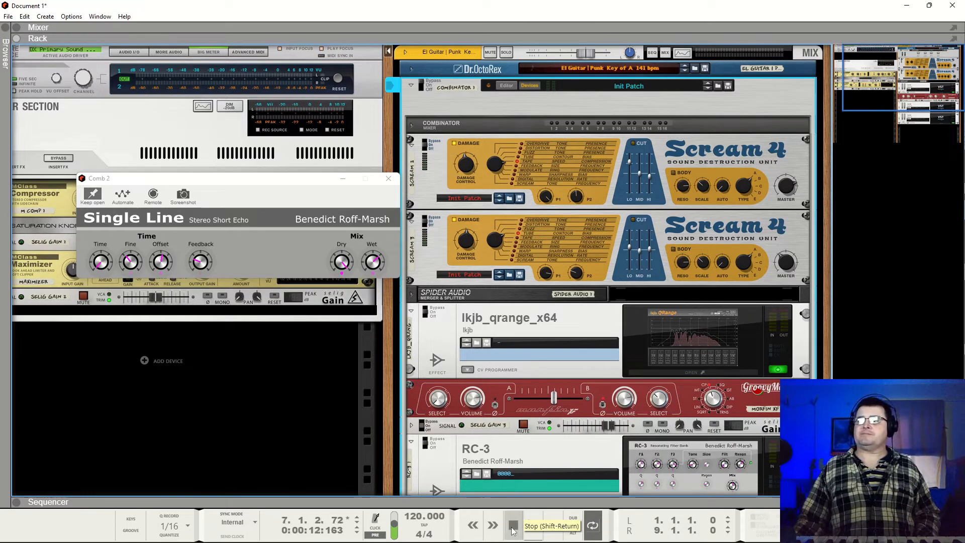
key("space")
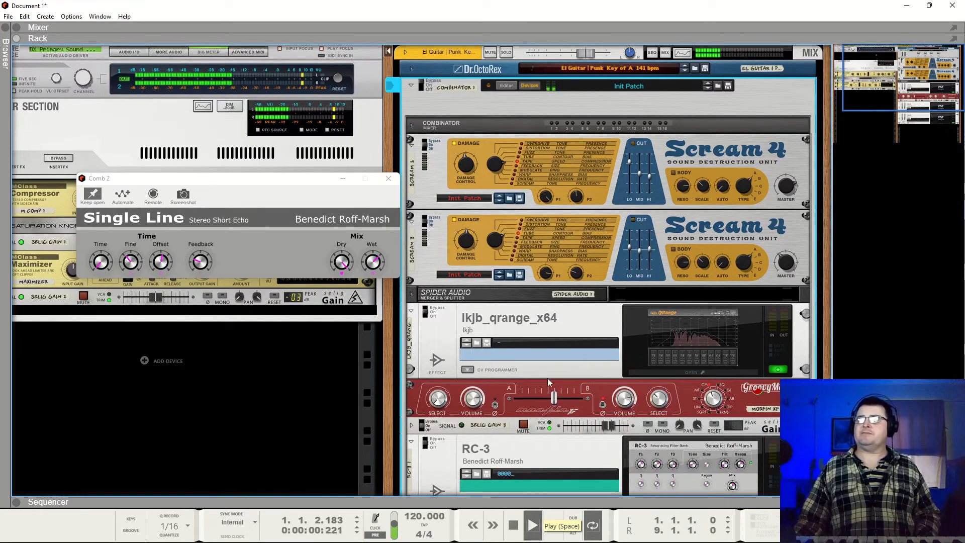
Re-enable Combinator 1 to hear the processed guitar, stop playback and close the Single Line window
left_click(423, 86)
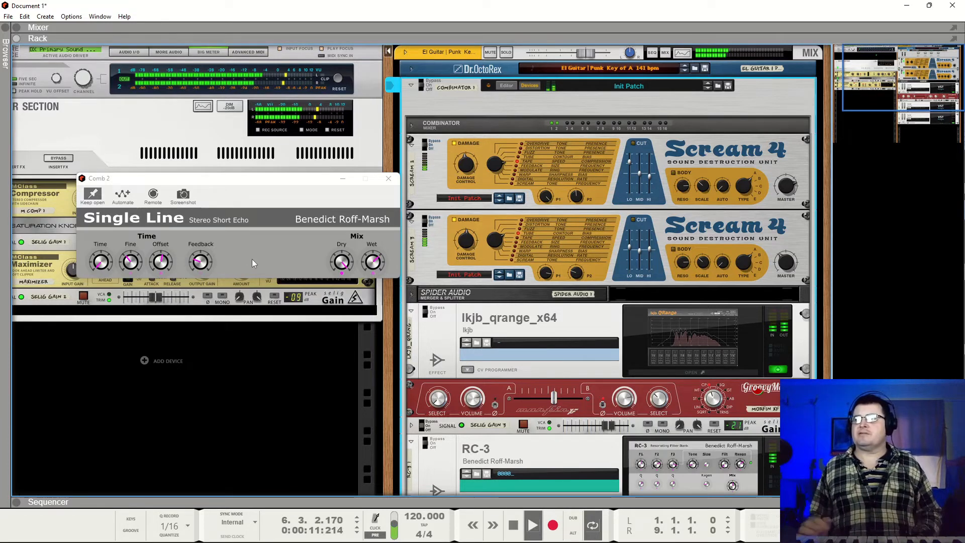
key("space")
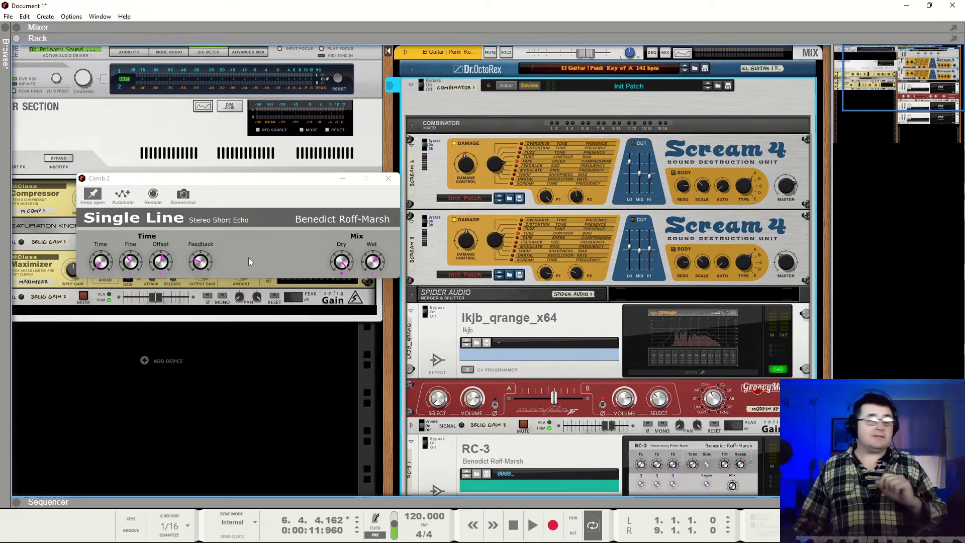
left_click(388, 177)
Open the Spectrum EQ for the guitar channel, move it clear of the Single Line device and switch the EQ on
scroll(565, 337, "down", 5)
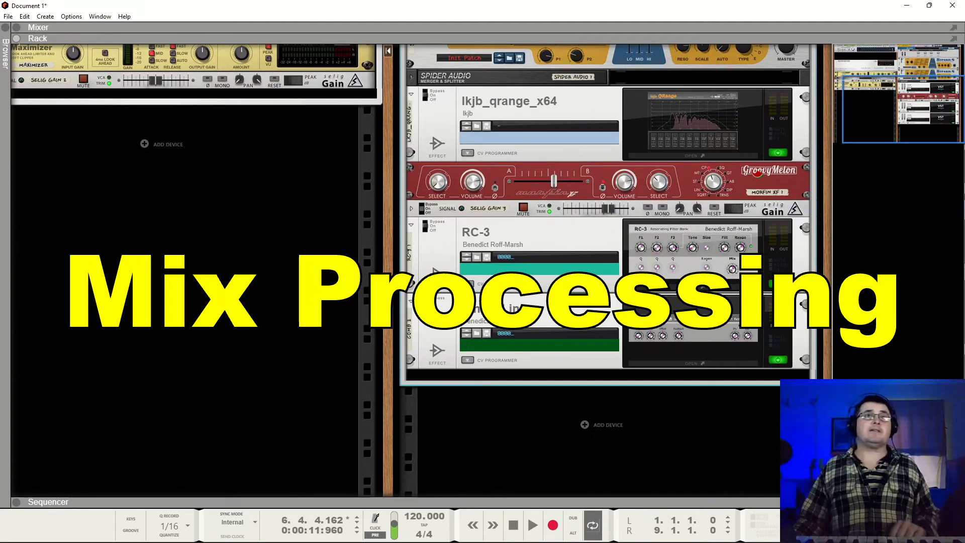
key("F2")
left_click_drag(342, 159, 168, 92)
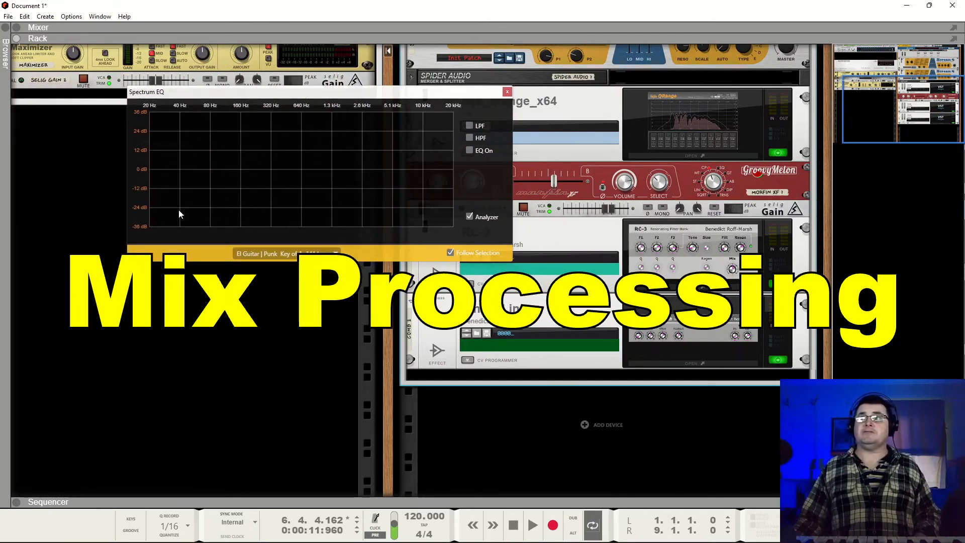
left_click(470, 150)
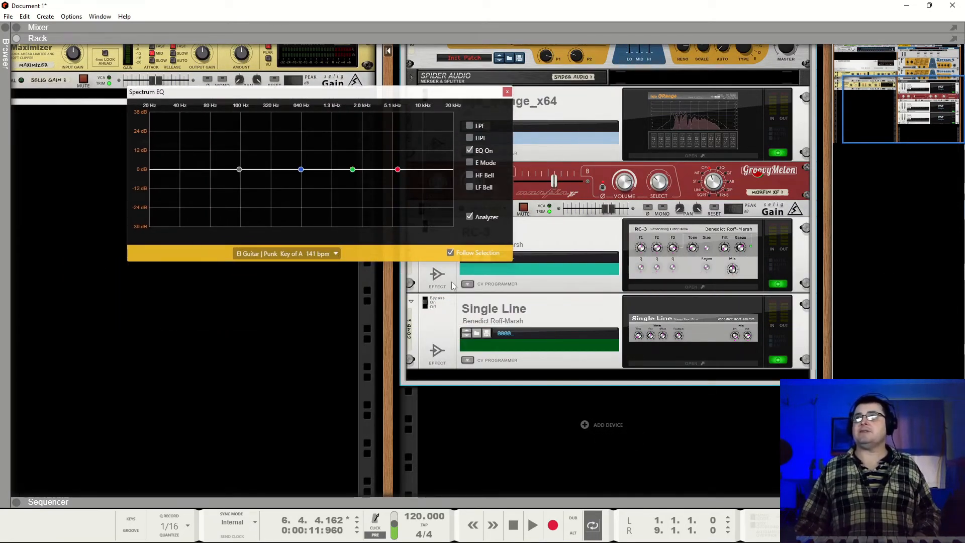
Play the loop, boost the low band 7.30 dB at 128.9 Hz, slightly cut the low-mids, slightly boost the high-mids and enable E Mode
key("space")
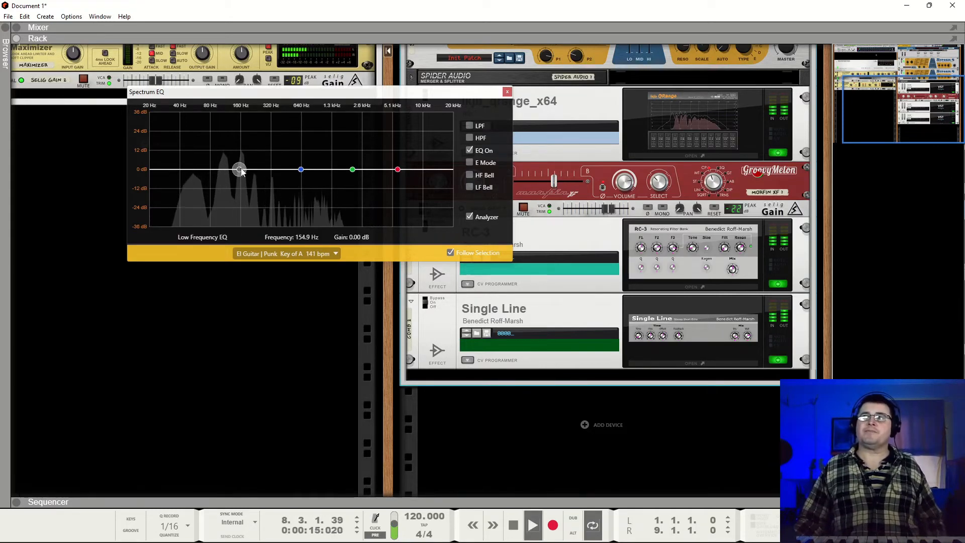
left_click_drag(352, 169, 234, 155)
left_click(469, 163)
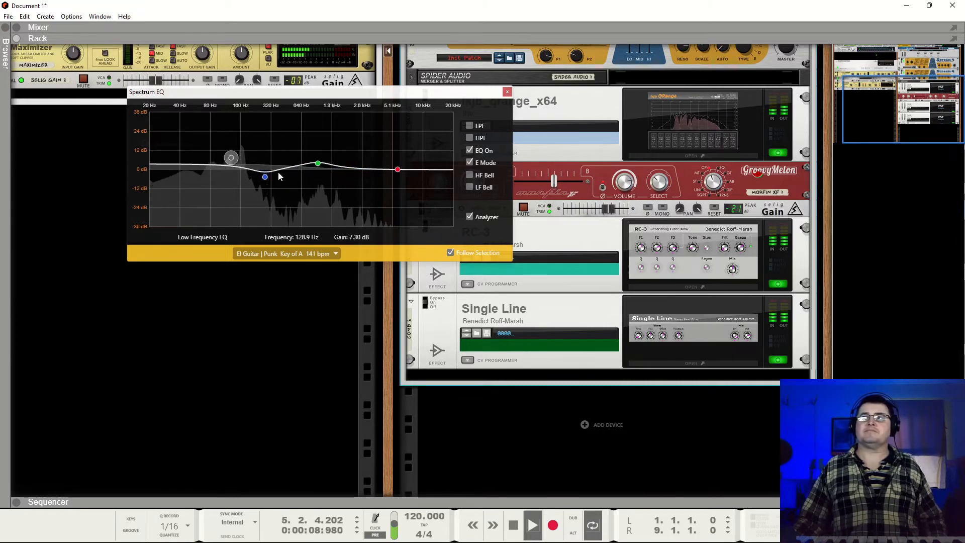
Enable the high-pass filter at 44.0 Hz and boost the high-frequency band 10.48 dB at 2.18 kHz
left_click(470, 138)
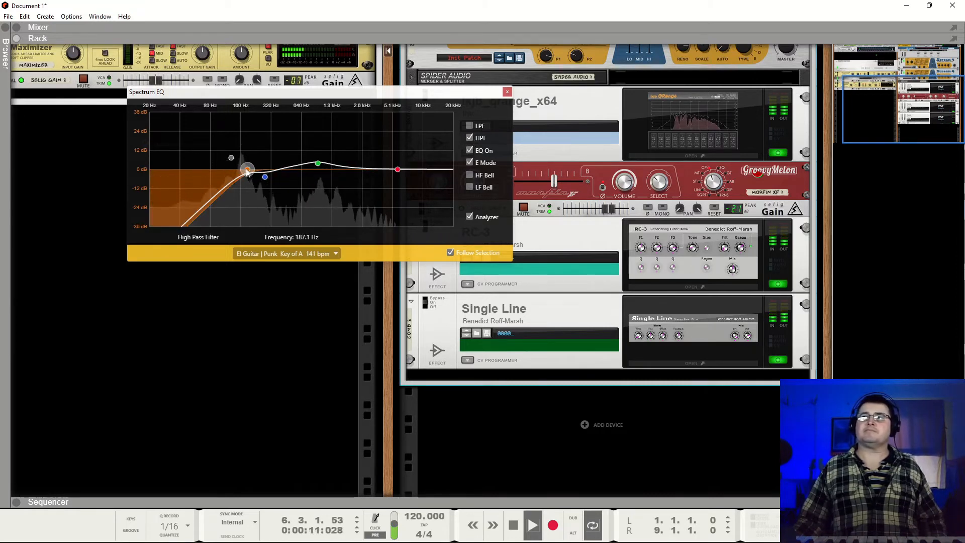
left_click_drag(241, 166, 185, 170)
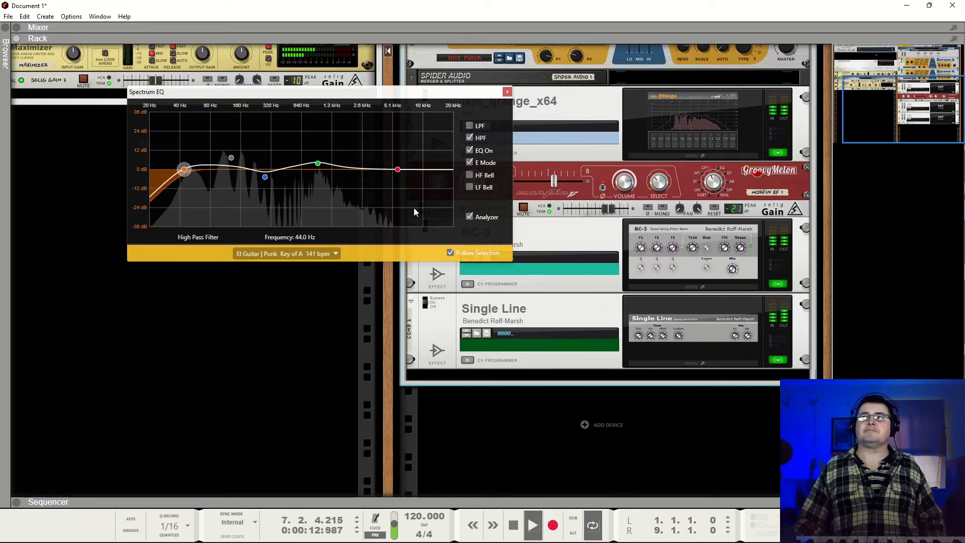
left_click_drag(398, 169, 357, 156)
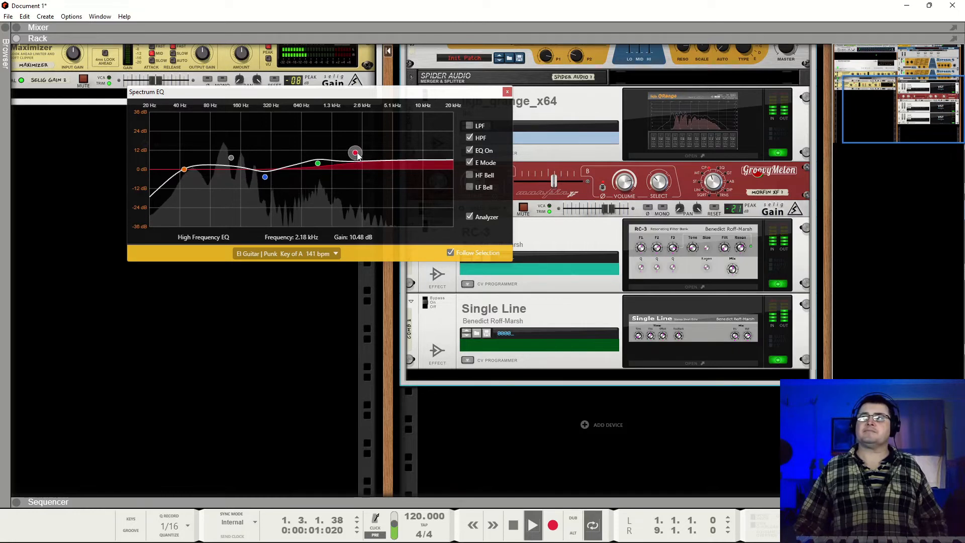
Reset the low-frequency band's gain to 0 dB and move the high-frequency band to 4.12 kHz at 11.75 dB
left_click(231, 158)
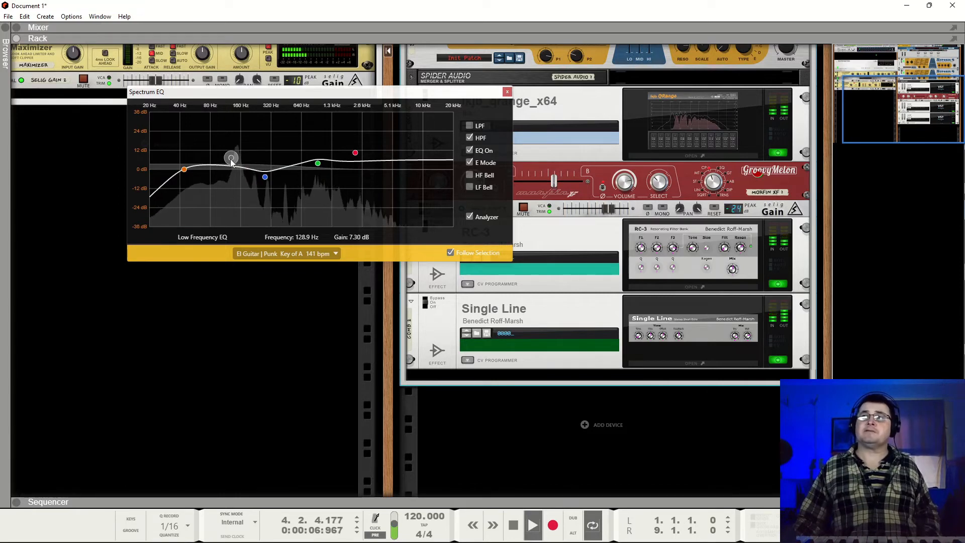
left_click(231, 159, "ctrl")
left_click_drag(354, 152, 382, 150)
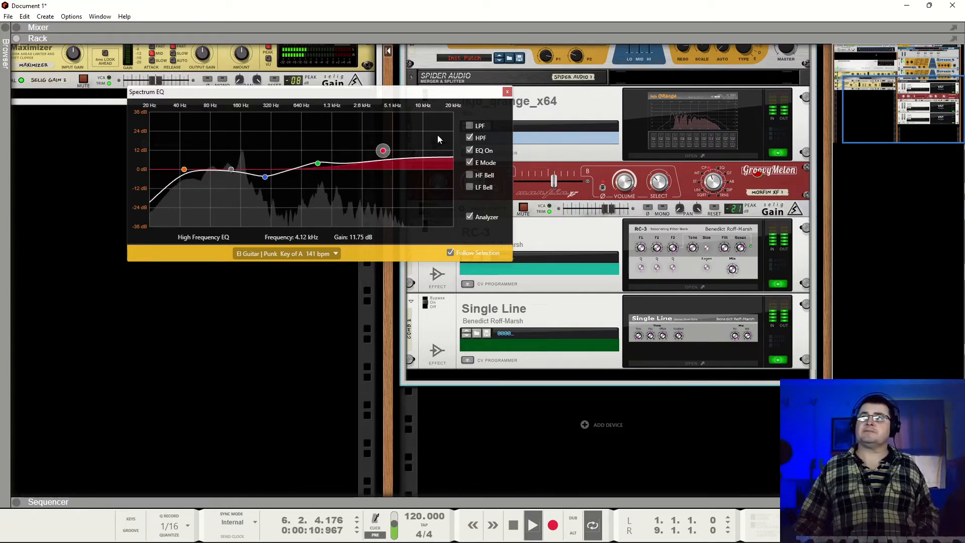
Enable the low-pass filter and raise its cutoff to just below 20 kHz
left_click(470, 126)
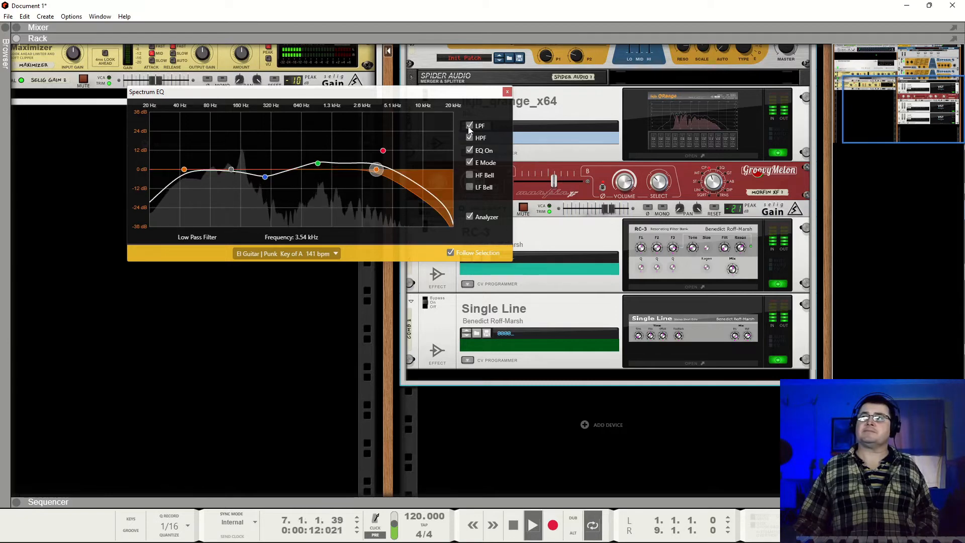
left_click(383, 150)
left_click(377, 170)
left_click_drag(383, 150, 446, 170)
Set the high-frequency band to 5.17 kHz at -5.40 dB, stop playback and switch the channel EQ off
left_click(383, 168)
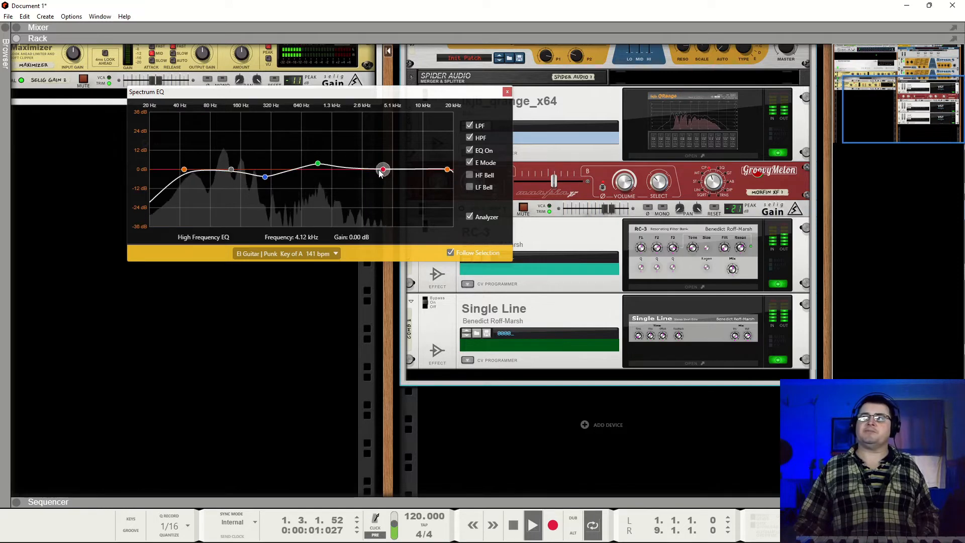
mouse_move(383, 169)
left_mouse_down()
mouse_move(369, 163)
mouse_move(388, 175)
mouse_move(399, 170)
mouse_move(394, 183)
left_mouse_up()
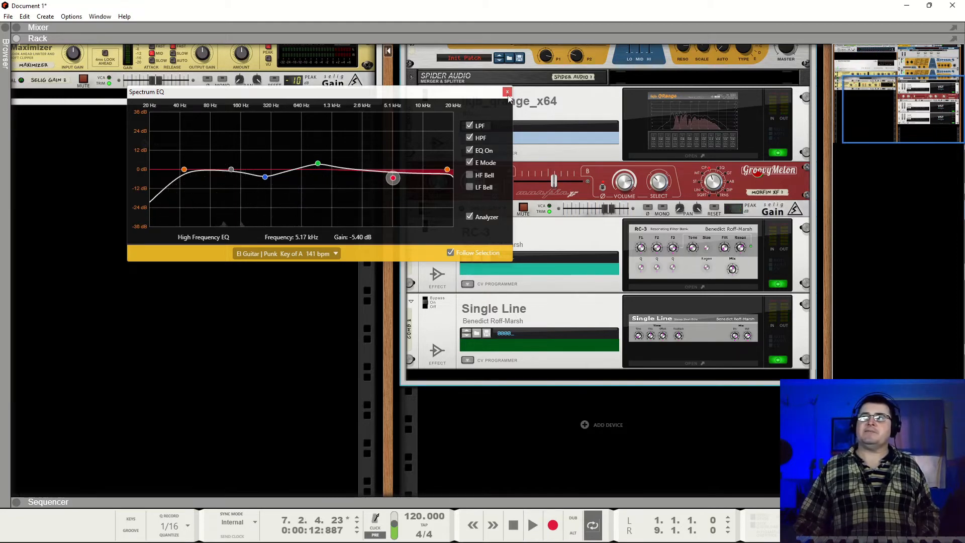
left_click(469, 150)
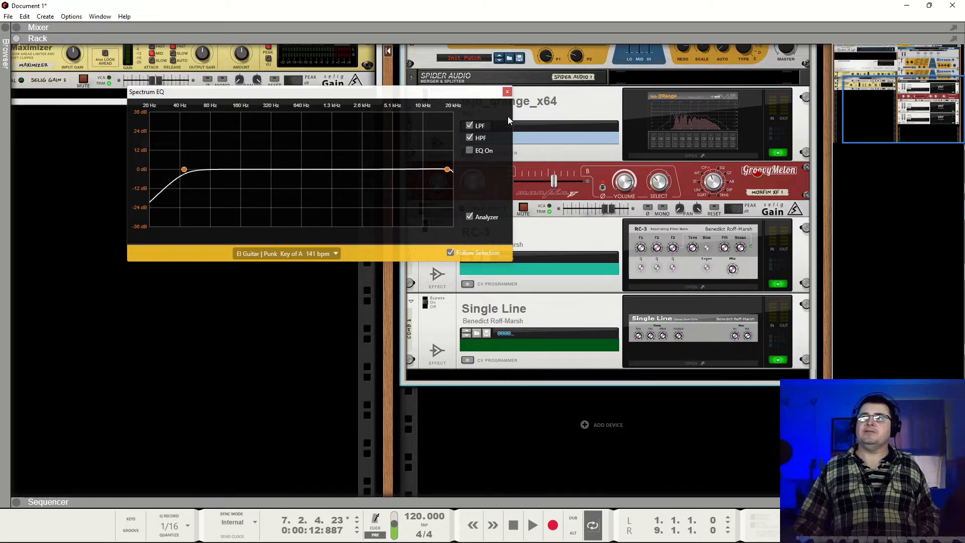
Add an MClass Equalizer below the Combinator and enable its Hi Shelf with a slight gain cut during playback
right_click(499, 378)
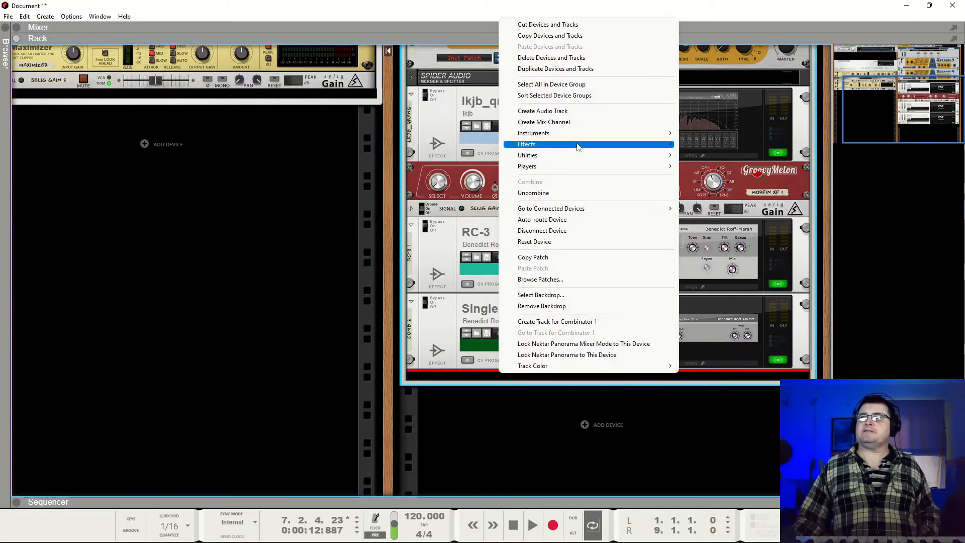
mouse_move(584, 146)
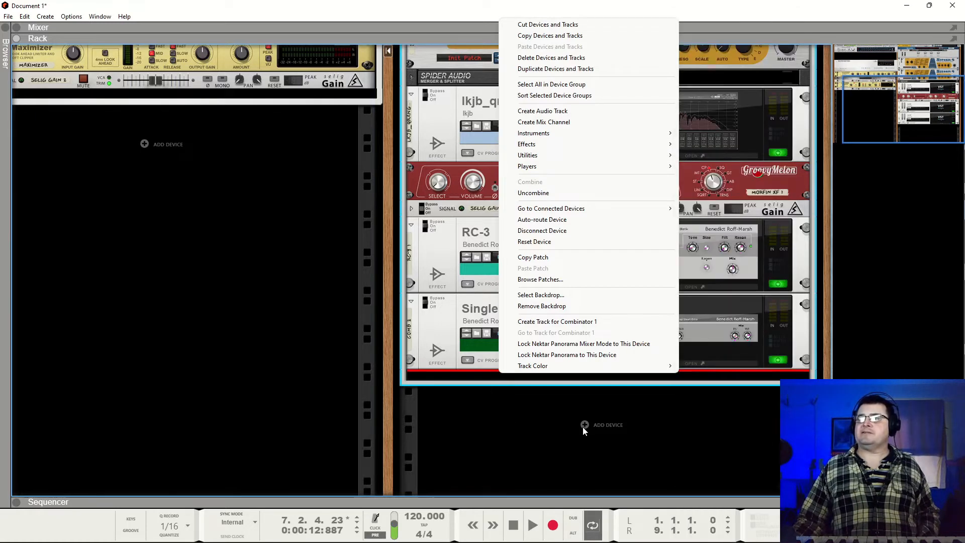
right_click(583, 427)
right_click(581, 435)
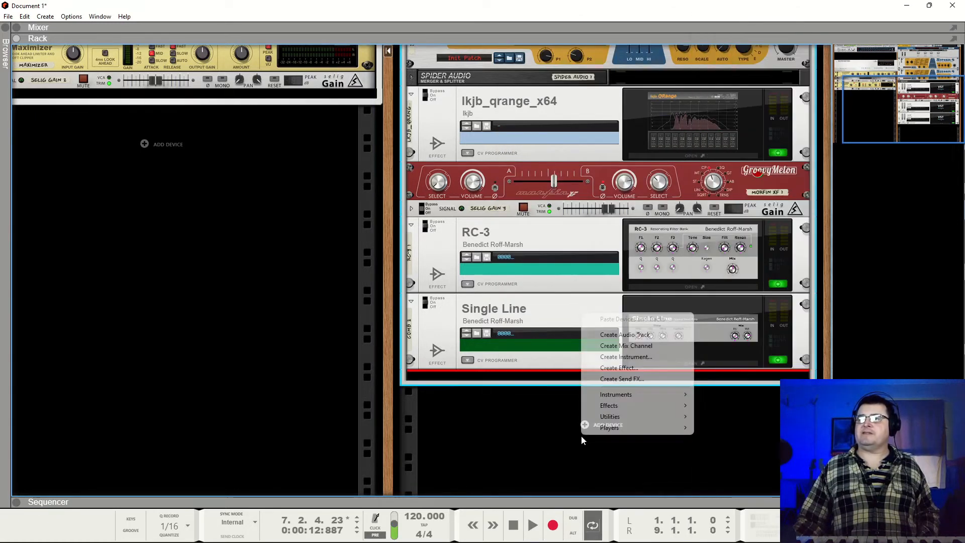
mouse_move(624, 405)
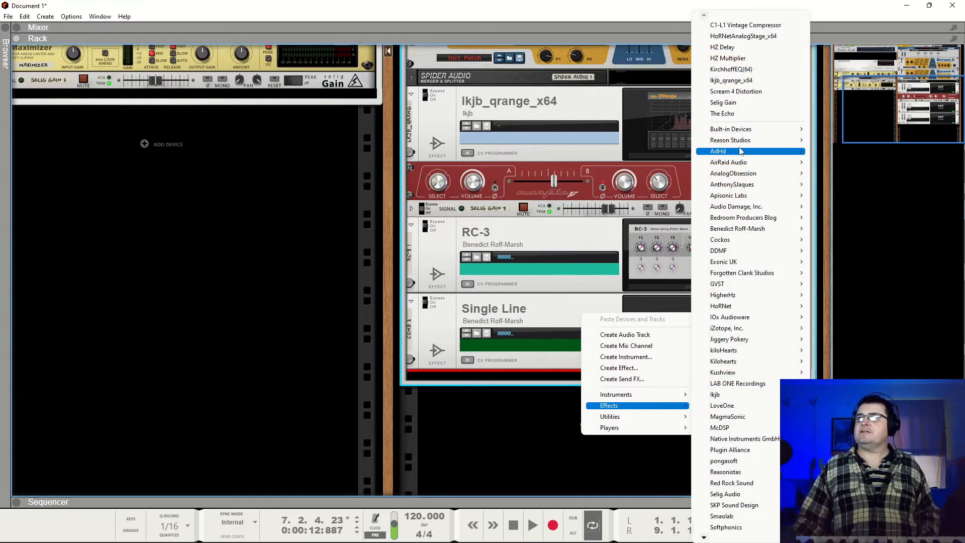
mouse_move(747, 146)
mouse_move(773, 134)
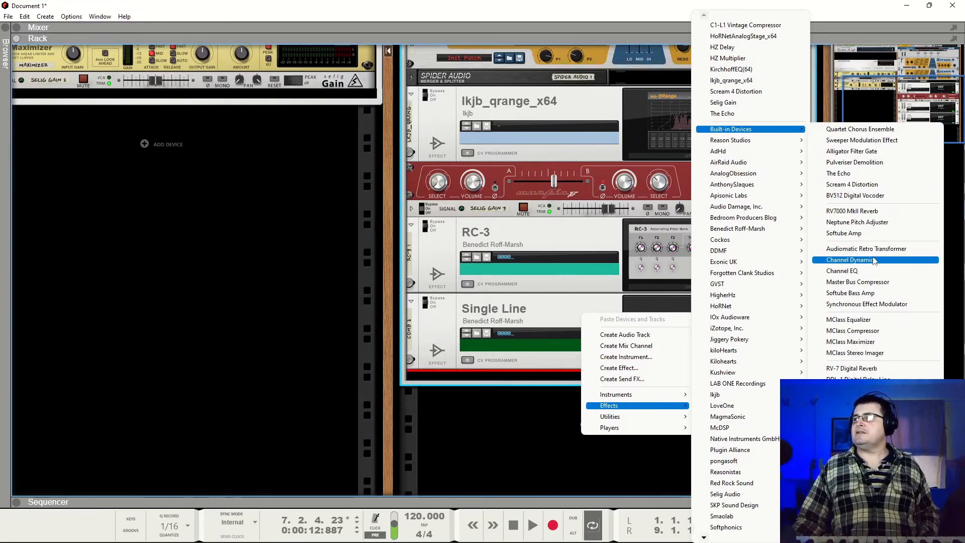
left_click(854, 319)
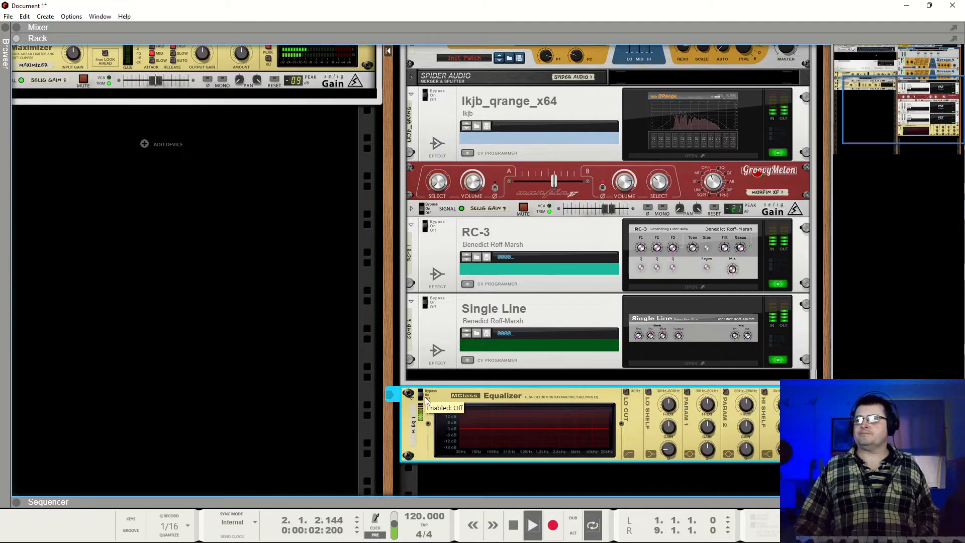
left_click(764, 391)
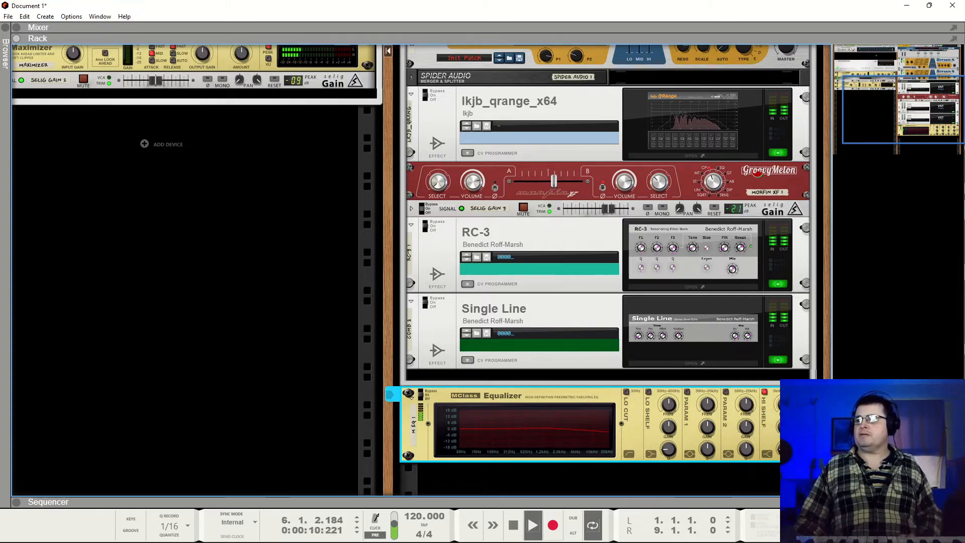
Add a Scream 4 Distortion after the MClass Equalizer and set its damage type to Tube
right_click(637, 436)
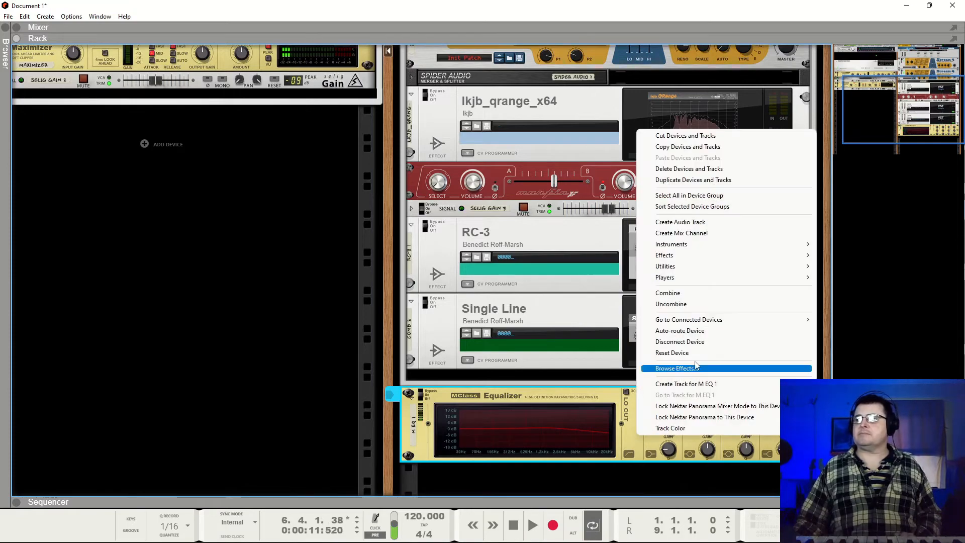
mouse_move(728, 255)
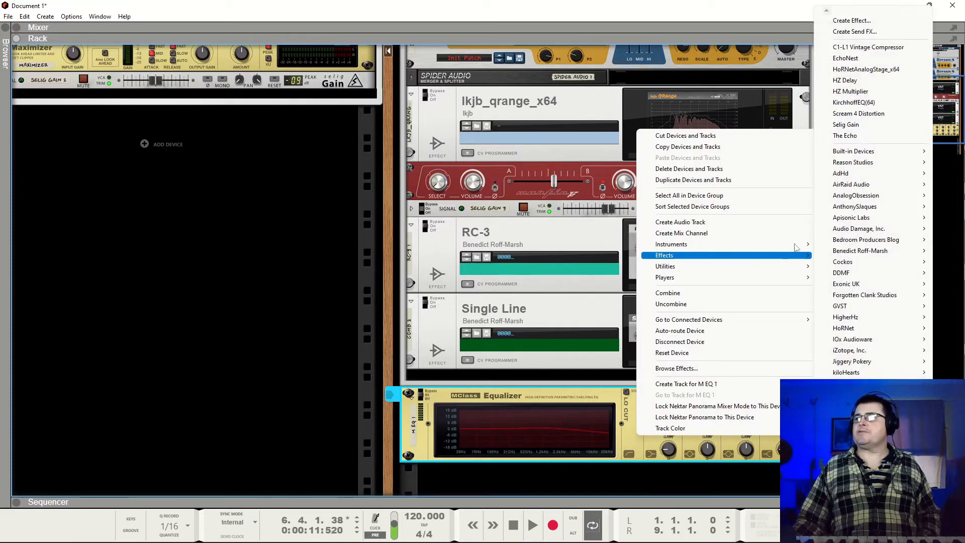
left_click(871, 115)
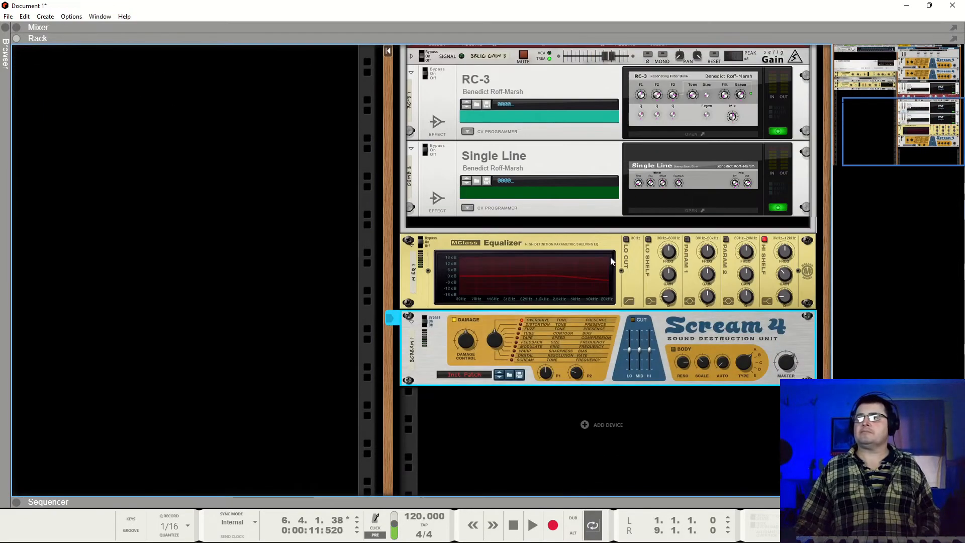
left_click_drag(497, 338, 508, 289)
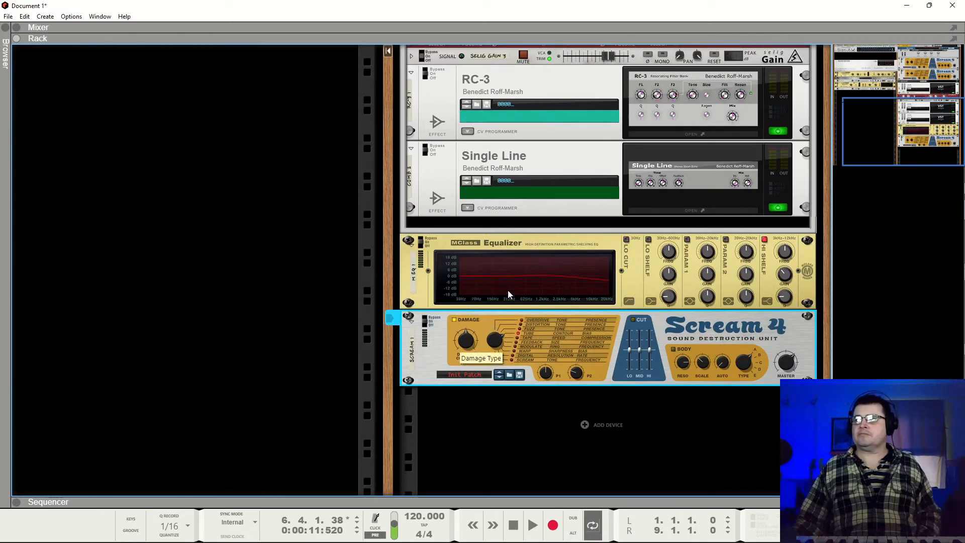
Play the loop, compare the sound with the new Scream 4 bypassed and adjust its Master level
key("space")
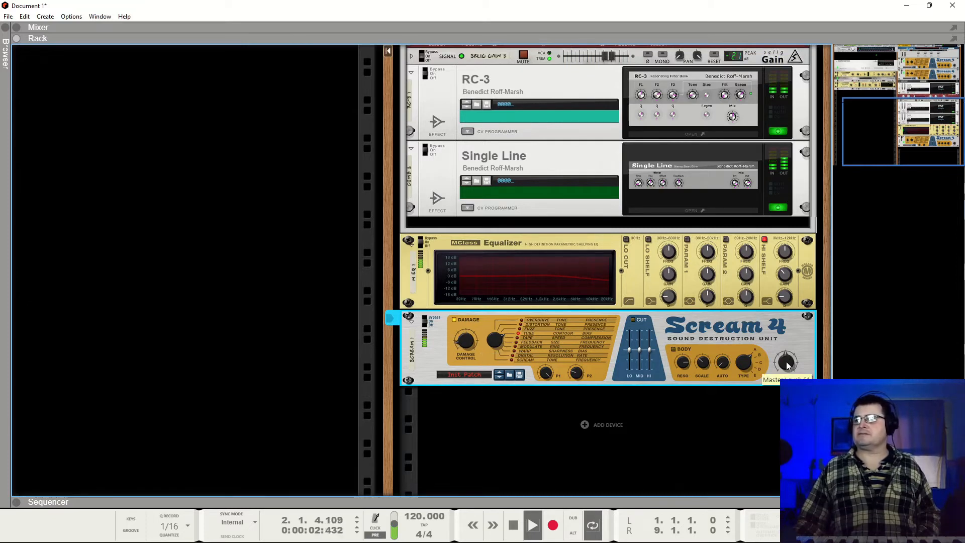
left_click(430, 323)
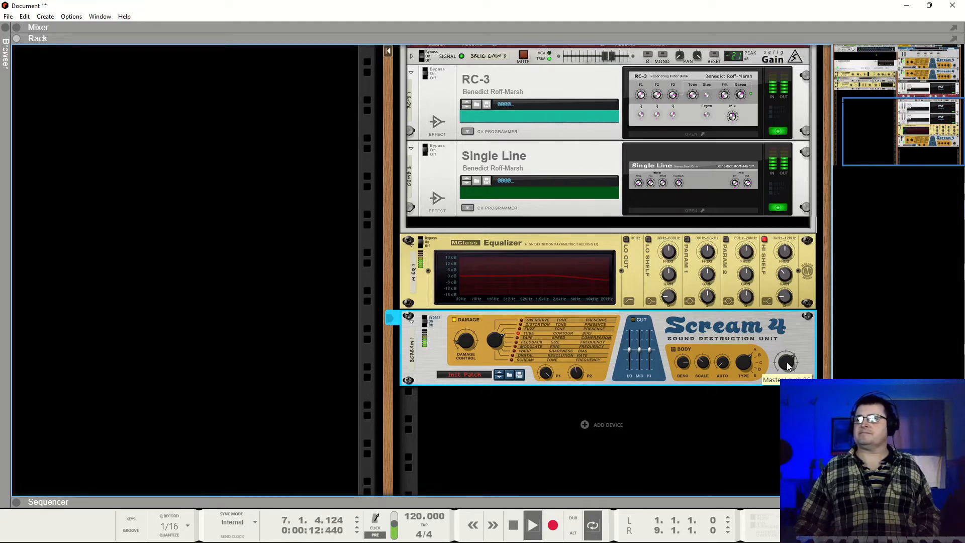
left_click_drag(785, 362, 790, 346)
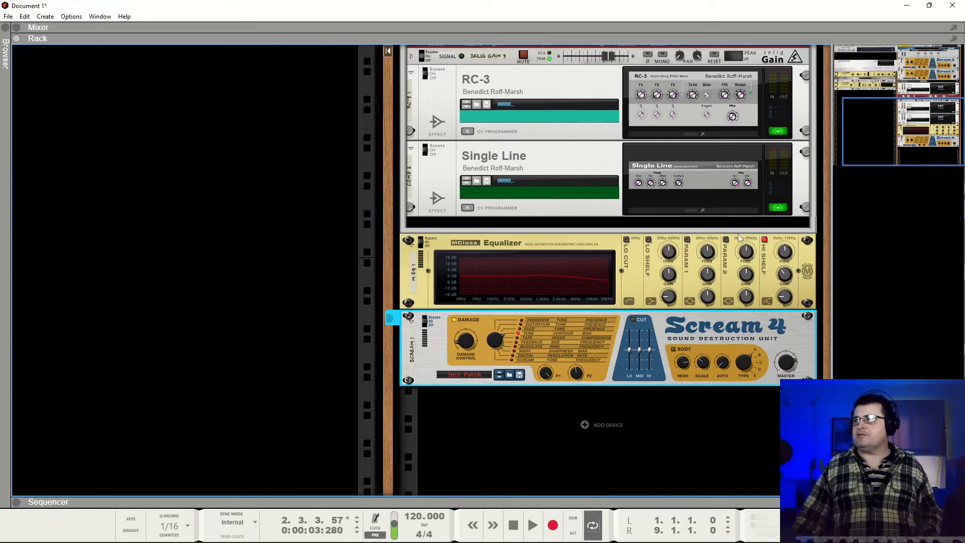
Compare the loop with the MClass Equalizer's Hi Shelf off and on, then stop playback
left_click(764, 240)
key("space")
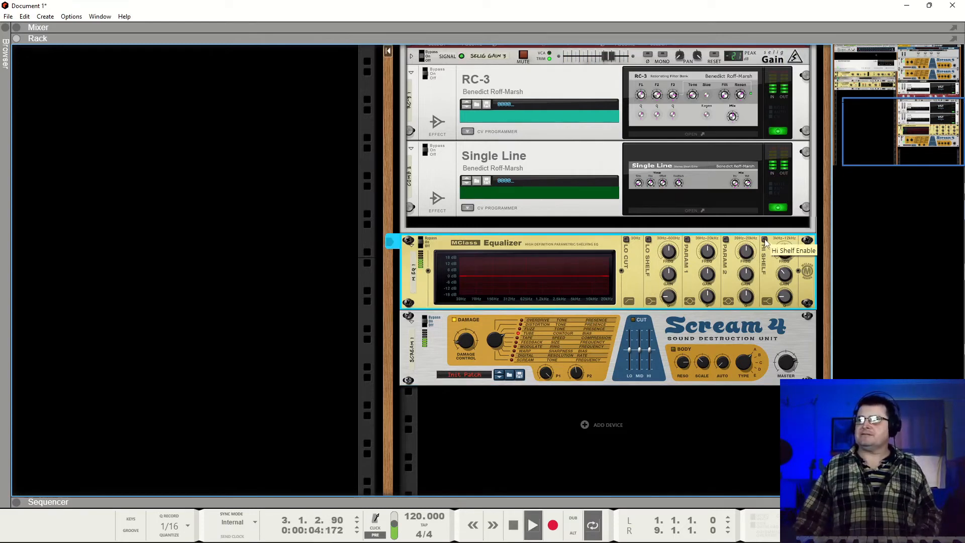
left_click(764, 240)
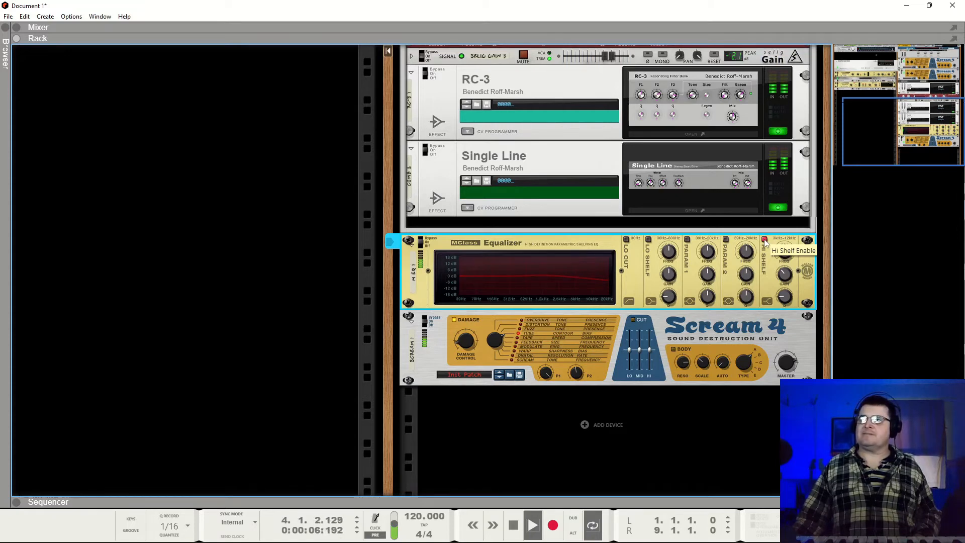
key("space")
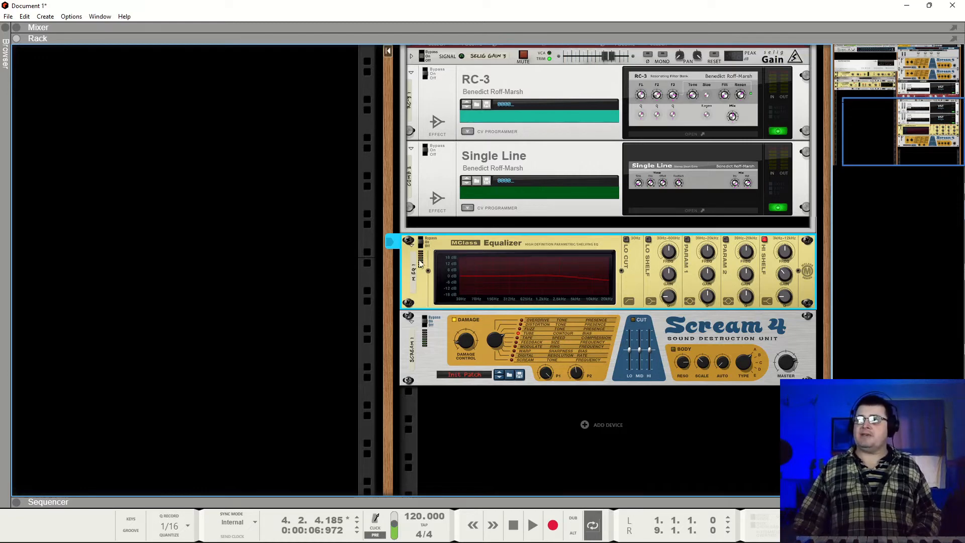
Play the loop, enable the new Scream 4's Cut section and lower its Mid to -64
key("space")
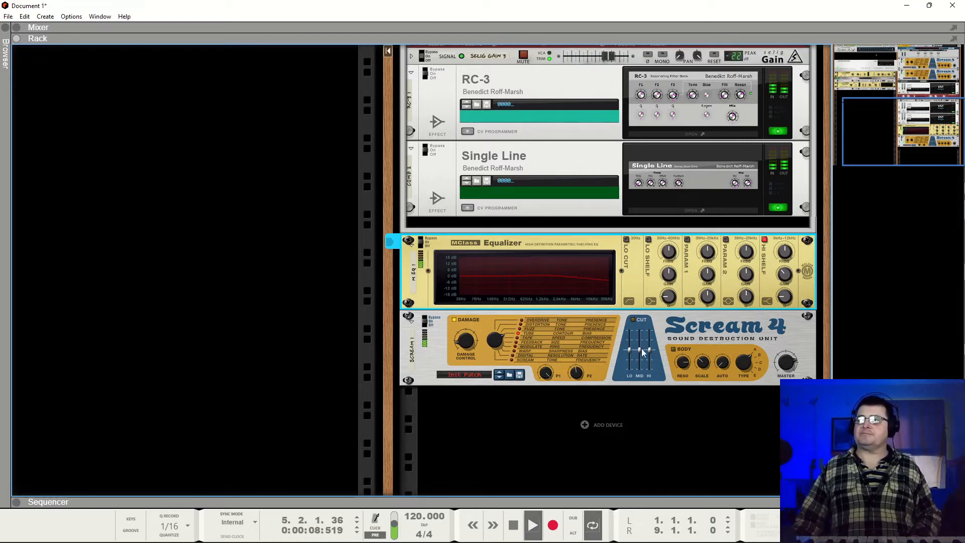
left_click(633, 320)
left_click_drag(649, 351, 638, 374)
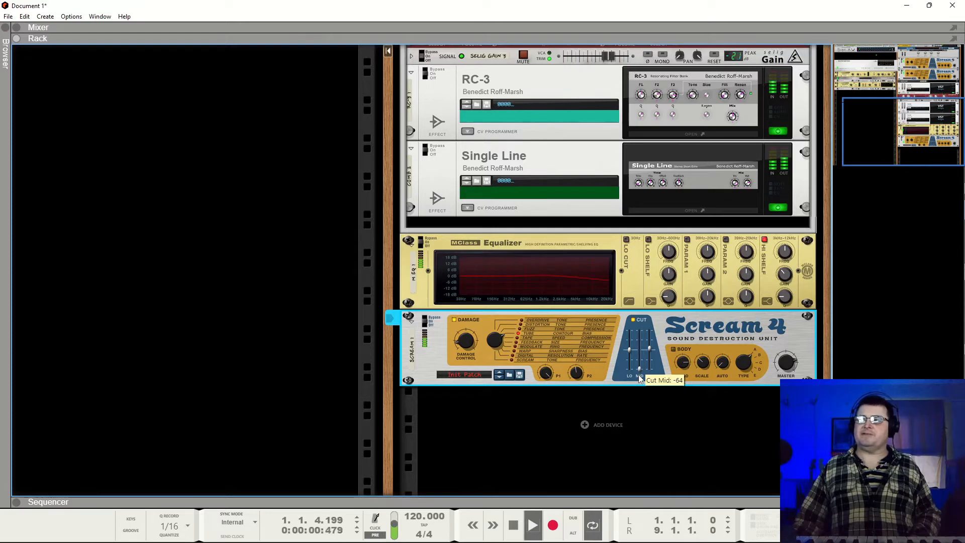
Raise the last Scream 4's Cut Mid back to near centre and compare the playing loop with the device bypassed and on
left_click_drag(638, 375, 631, 348)
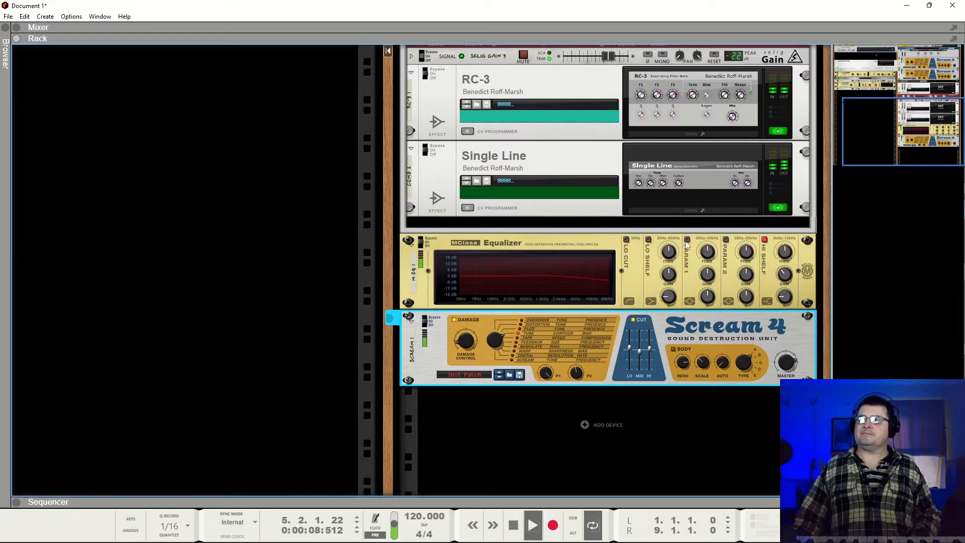
left_click(429, 320)
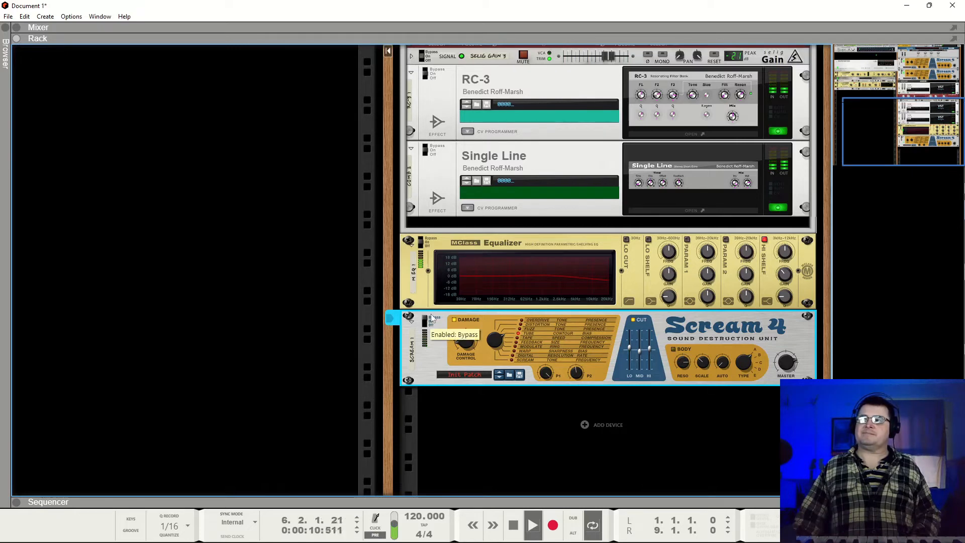
left_click(430, 322)
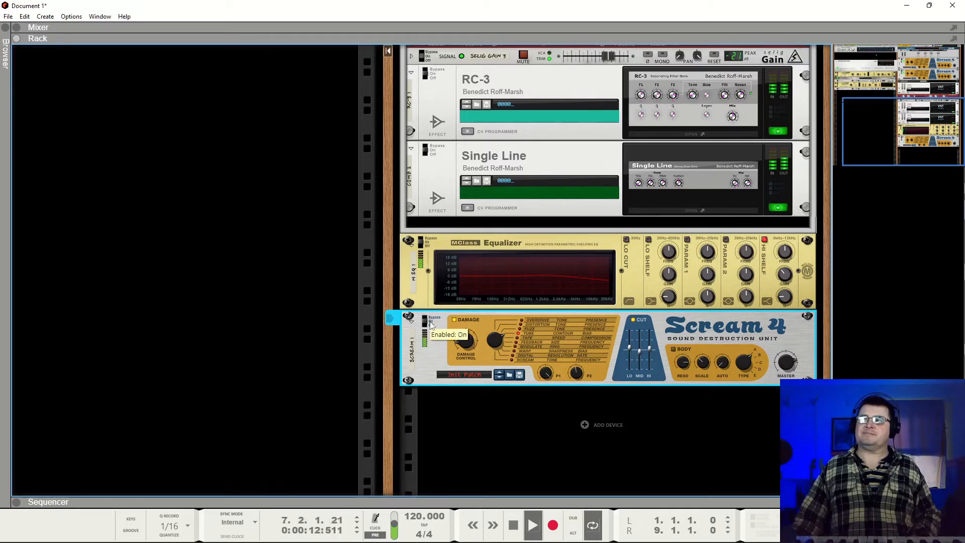
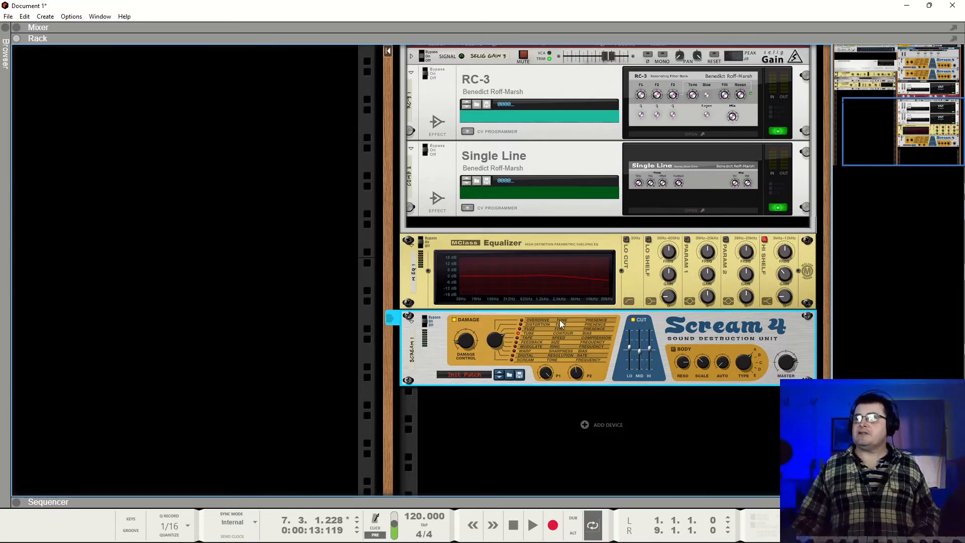
Review the effects chain from the Combinator's two Scream 4 units down to the MClass Equalizer and final Scream 4
scroll(559, 319, "up", 6)
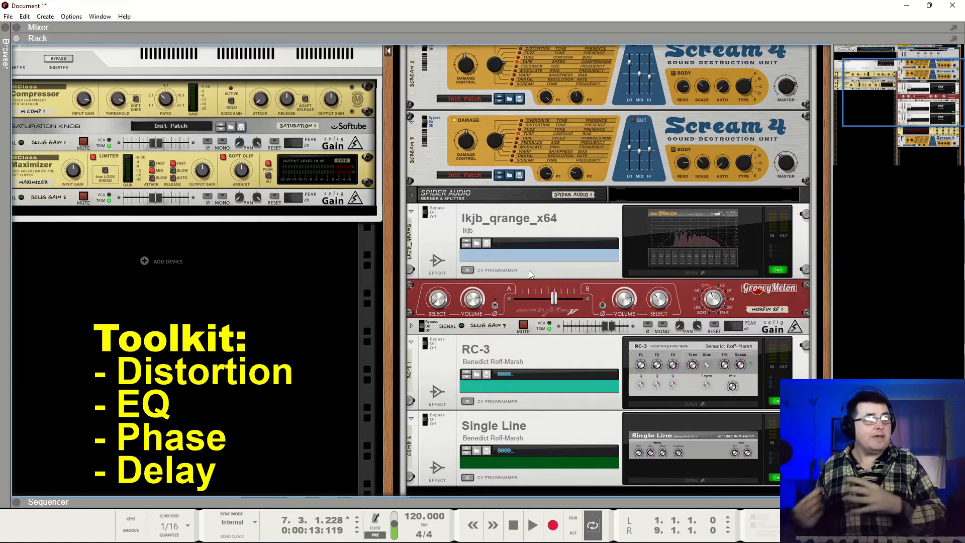
scroll(530, 273, "down", 5)
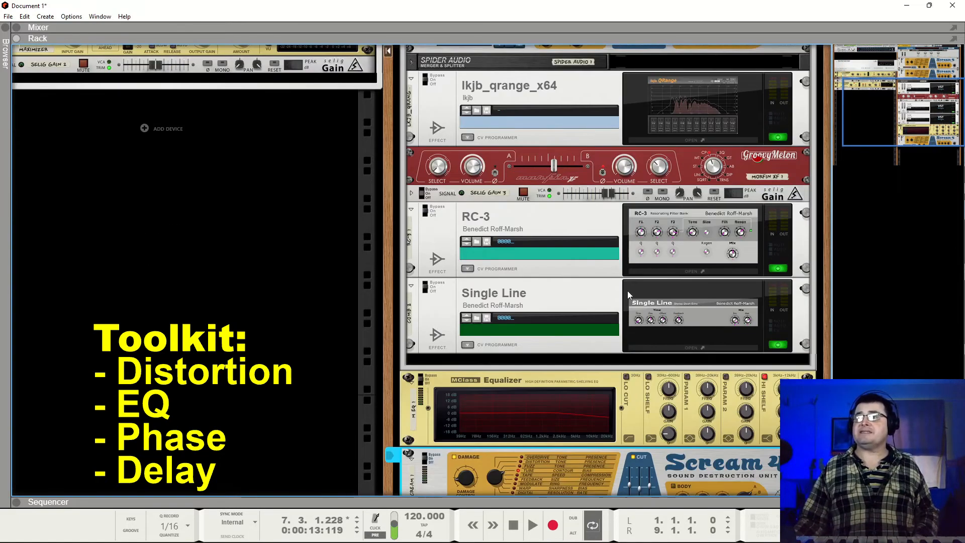
scroll(649, 281, "up", 4)
scroll(663, 289, "down", 5)
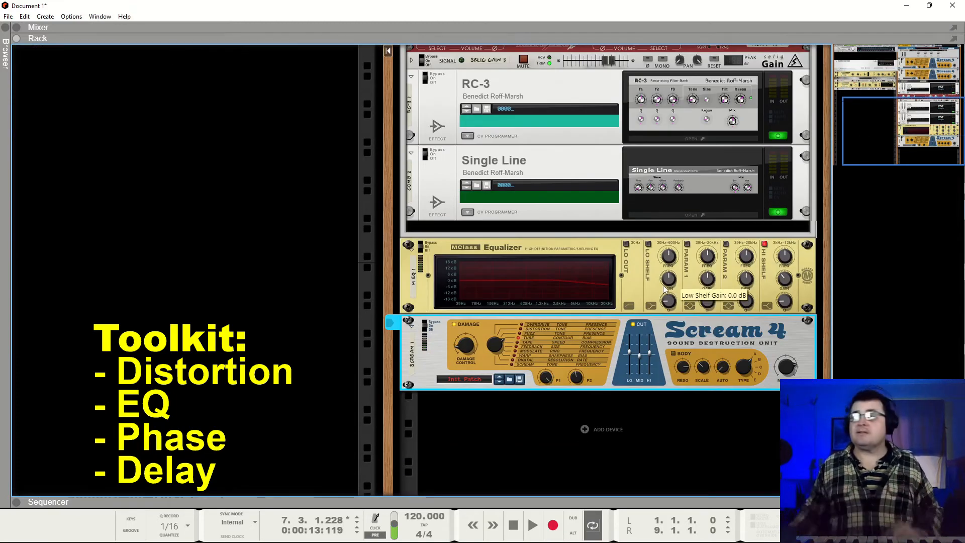
scroll(663, 289, "up", 8)
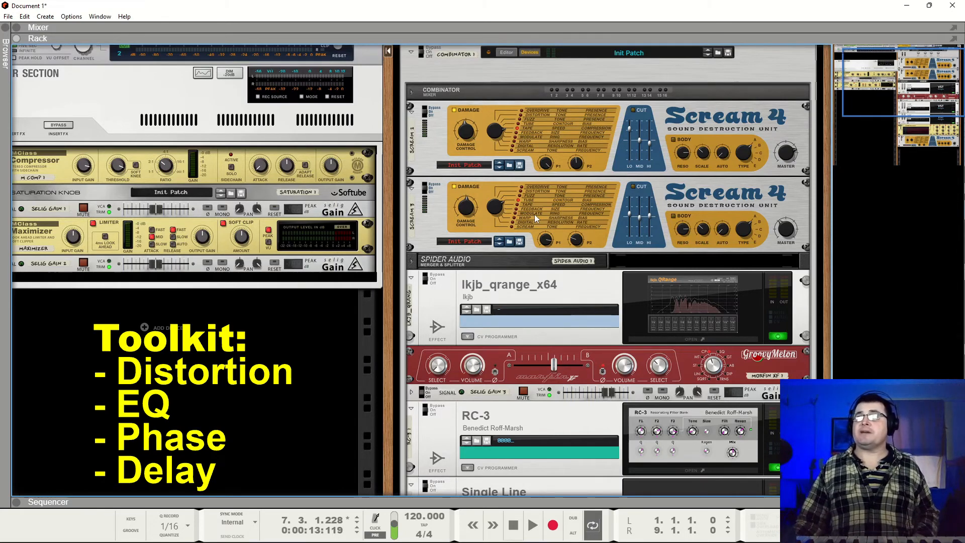
Examine the lkjb_qrange_x64 EQ and the GroovyMelon crossfader's Phase Invert B switch inside the Combinator
scroll(534, 214, "down", 3)
left_click(686, 200)
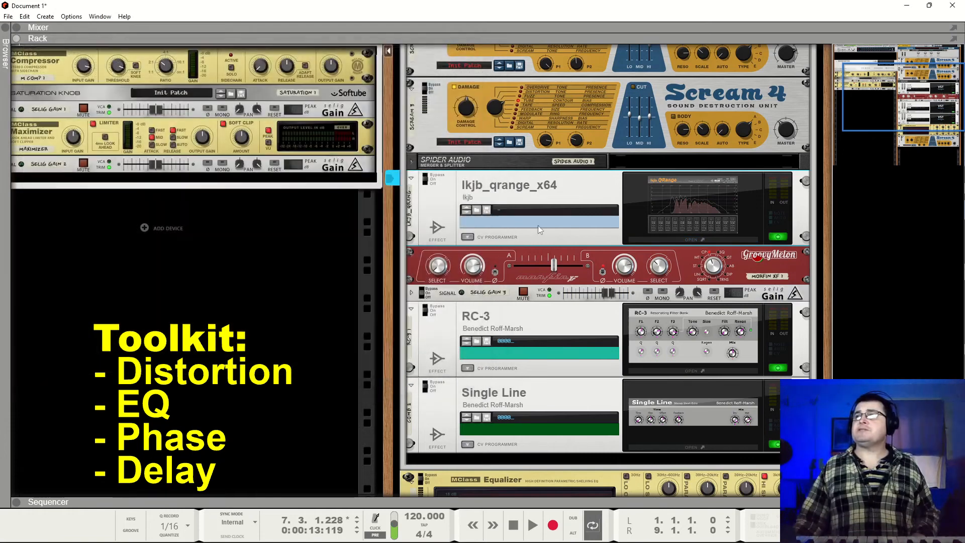
left_click(480, 46)
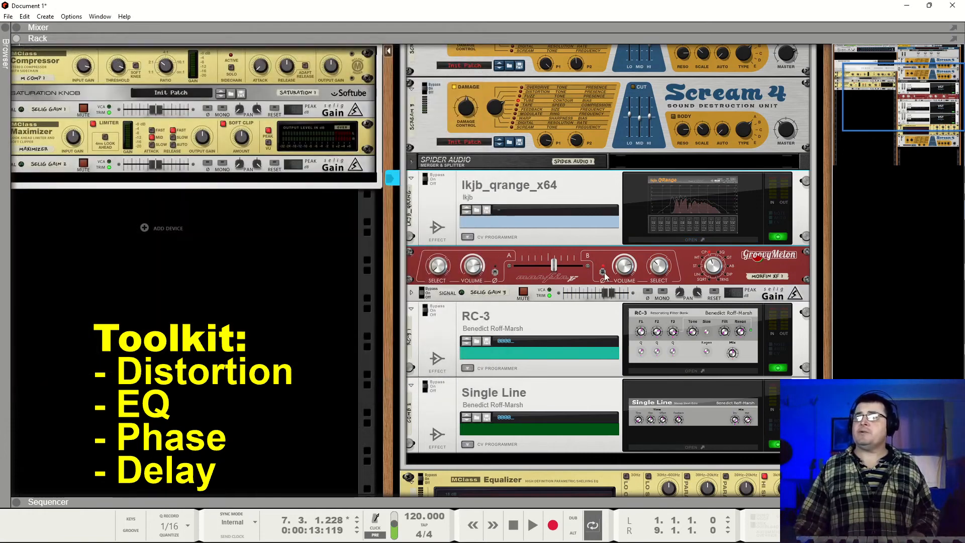
left_click(604, 273)
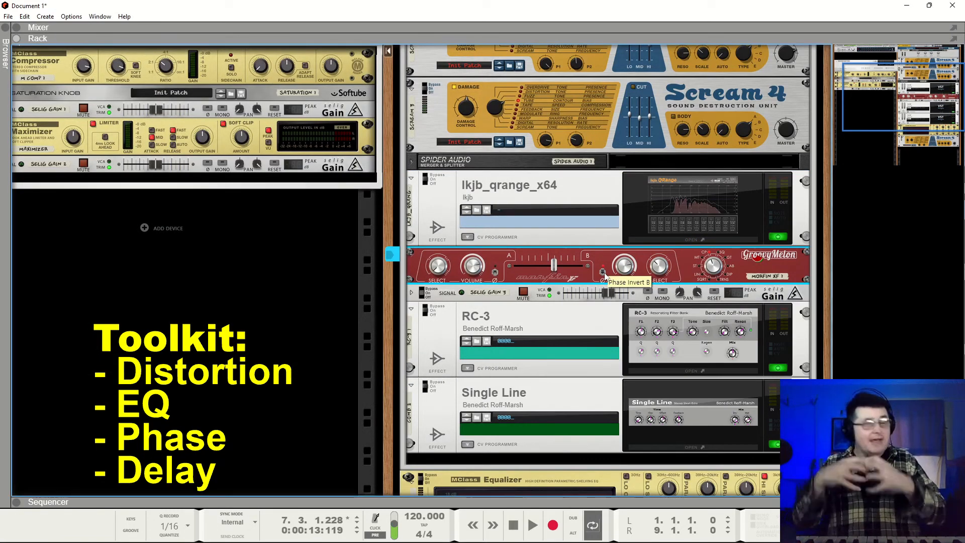
left_click(603, 272)
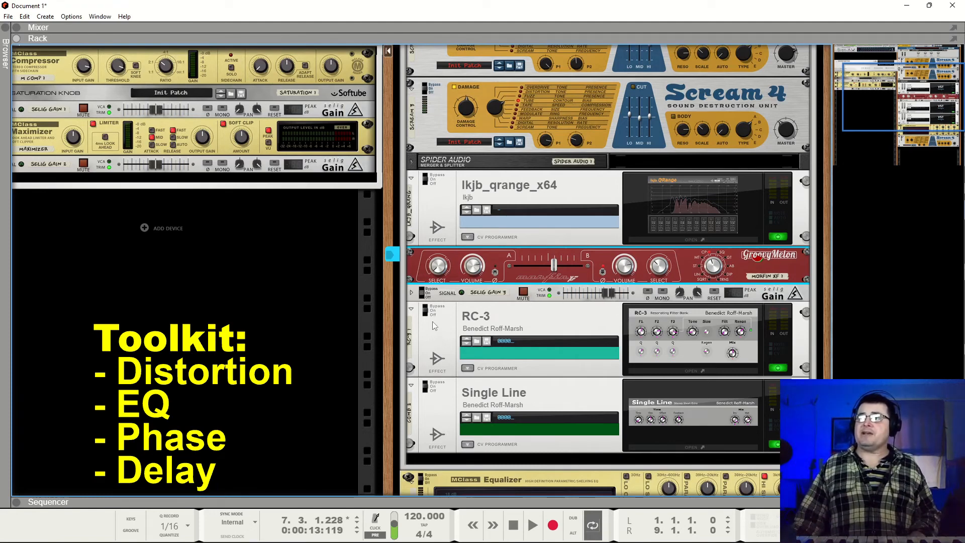
Open the RC-3 and Single Line plugin windows in turn to examine their controls, closing each one
left_click(691, 371)
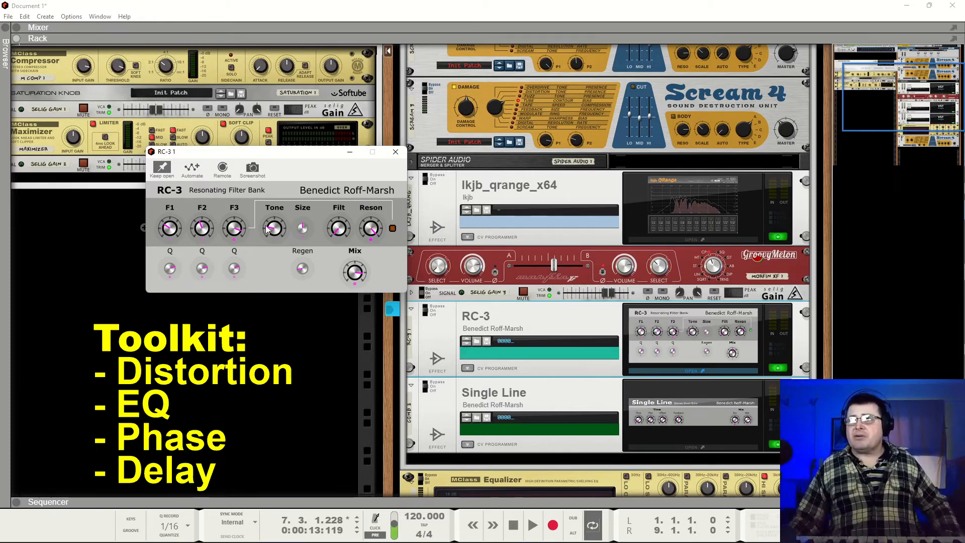
left_click(396, 153)
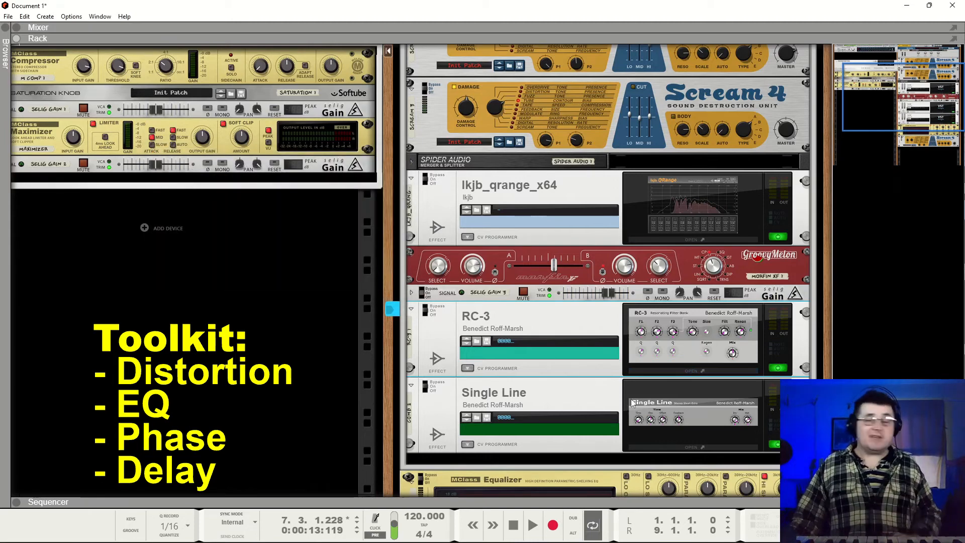
left_click(652, 410)
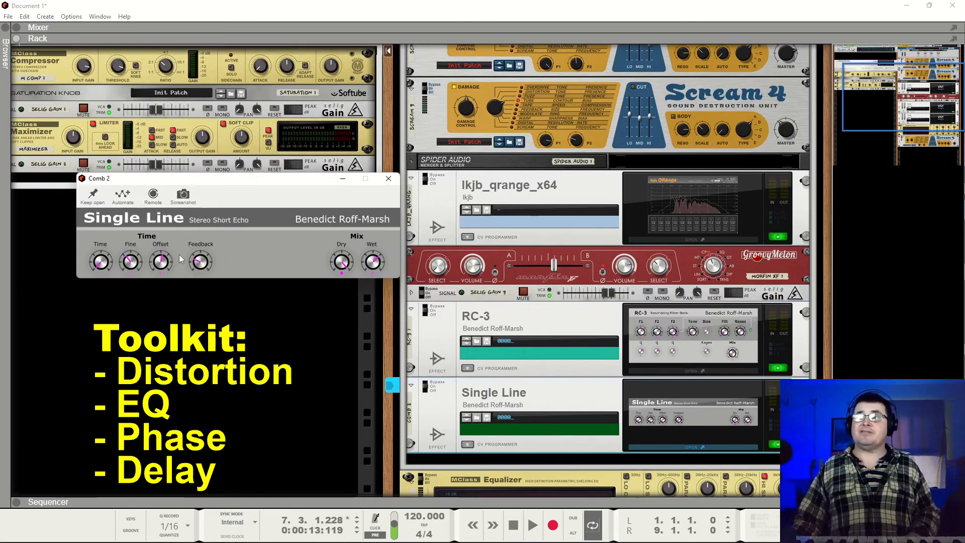
left_click(392, 181)
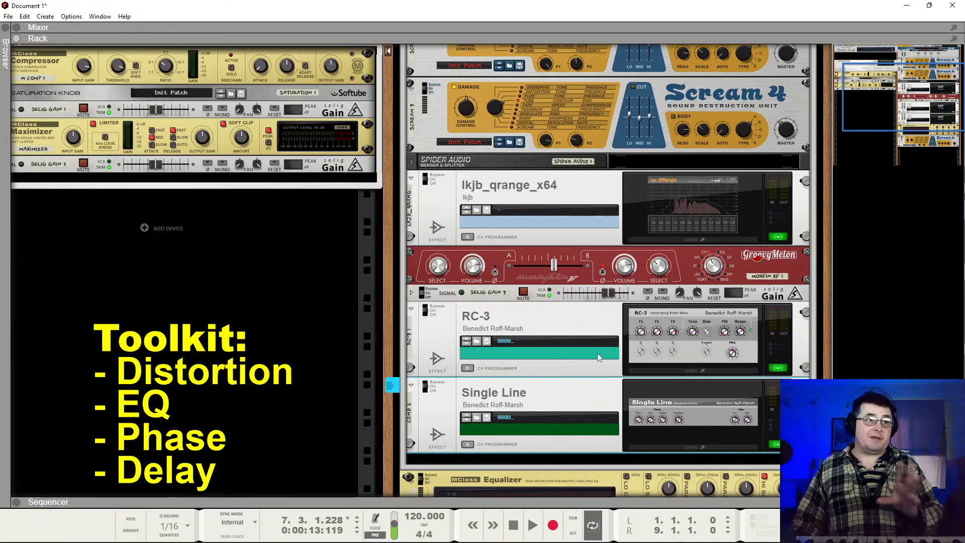
Play the loop through the complete effects chain and stop playback
scroll(604, 369, "down", 4)
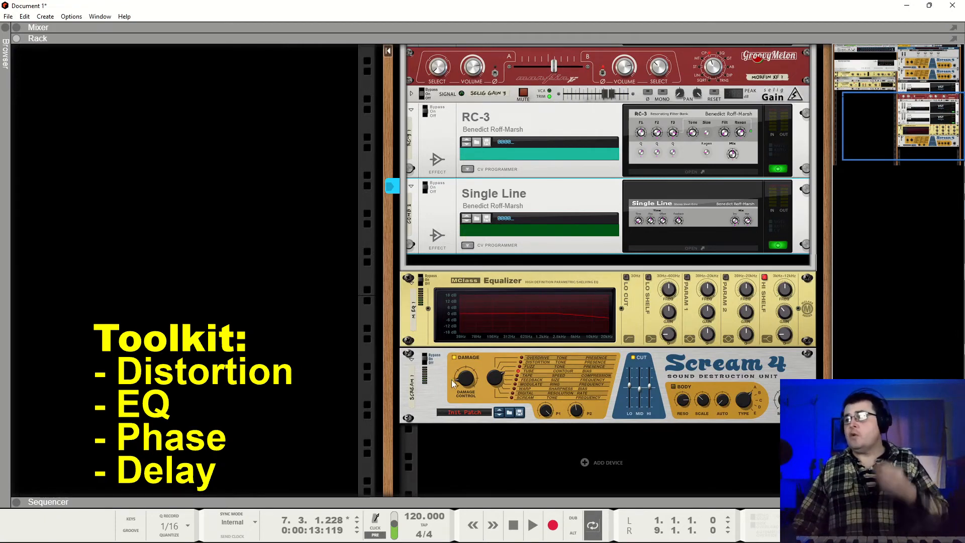
key("space")
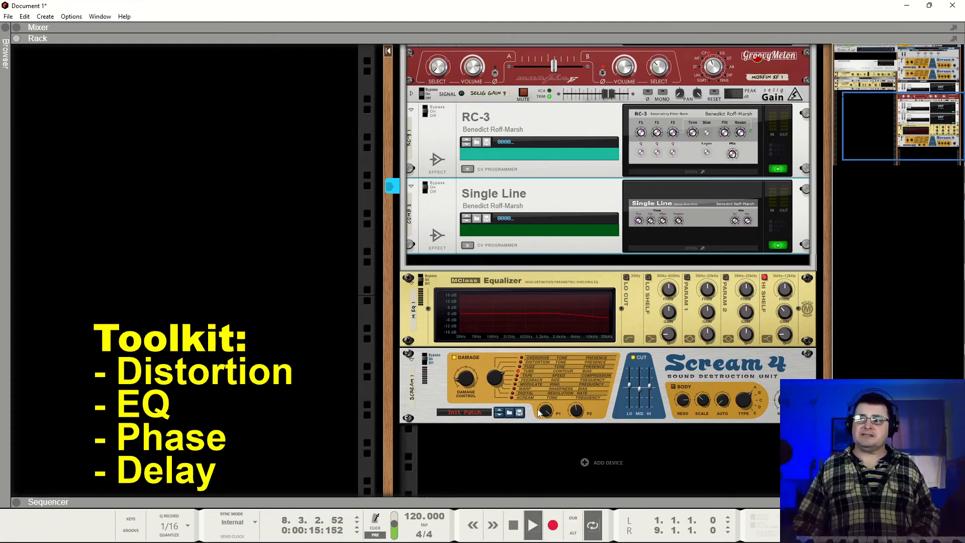
mouse_move(540, 412)
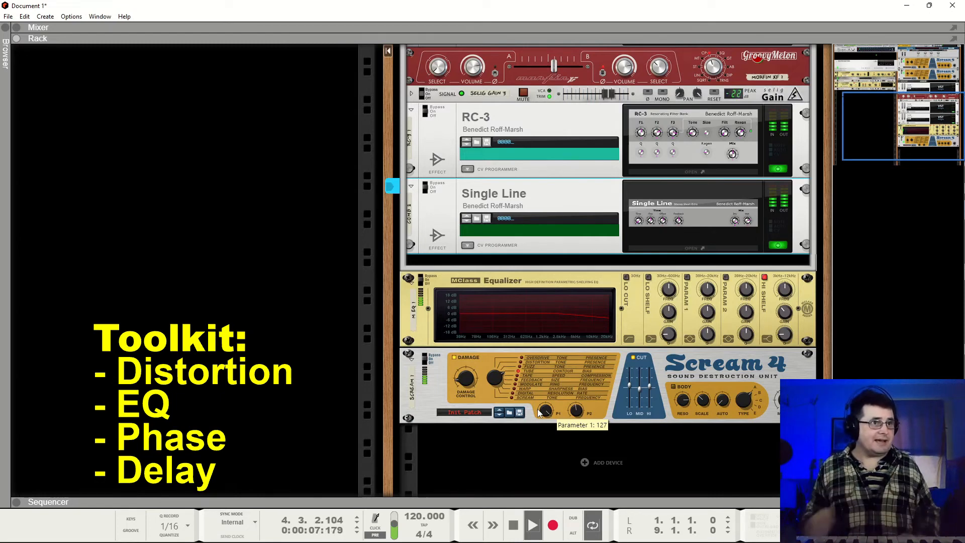
left_click(513, 525)
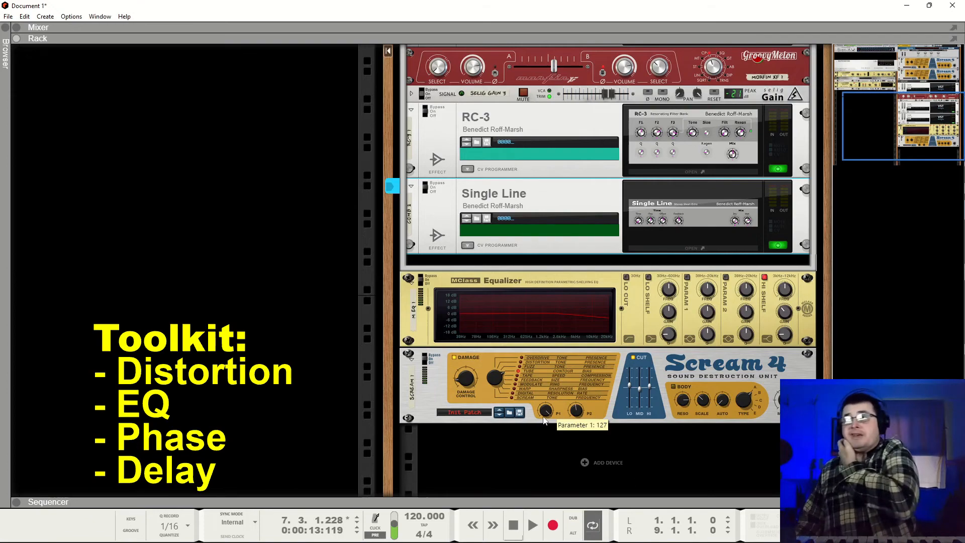
Play the loop from the start with Combinator 1 bypassed and switch the Combinator back on to compare the sound
scroll(544, 420, "up", 10)
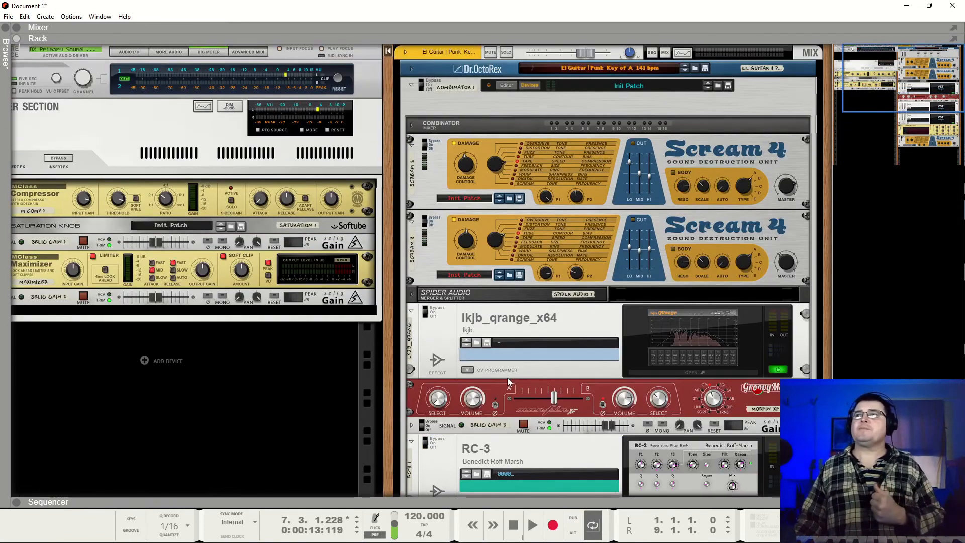
left_click(414, 79)
left_click(533, 525)
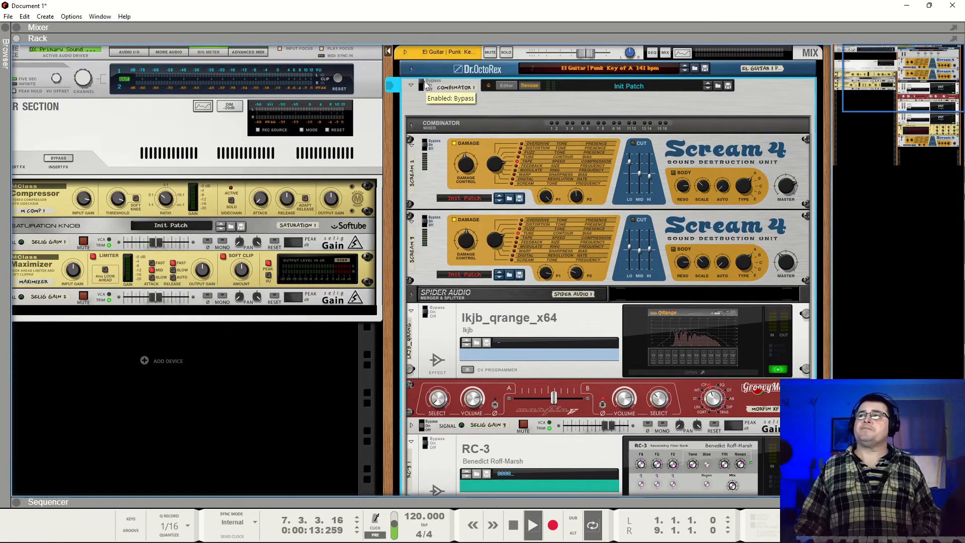
left_click(514, 525)
left_click(513, 525)
left_click(514, 525)
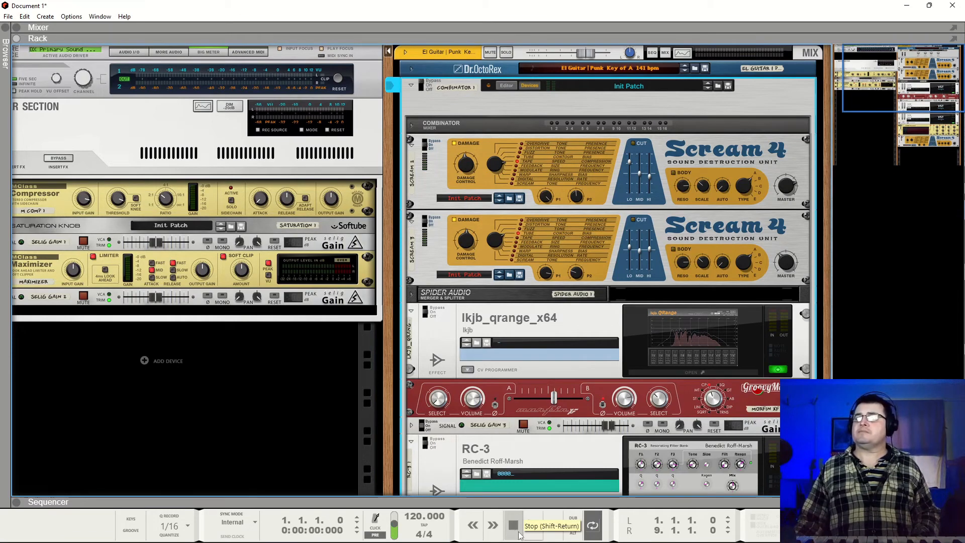
left_click(532, 525)
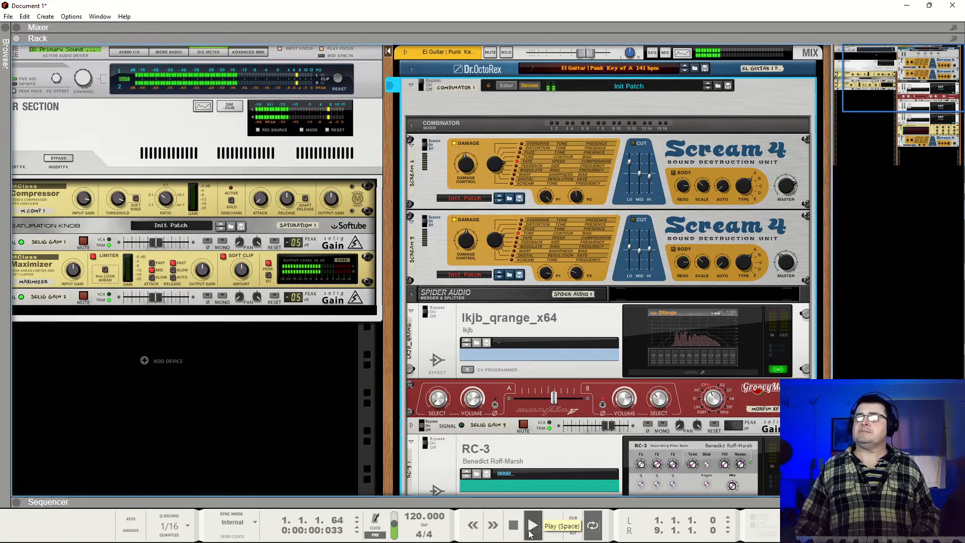
left_click(422, 84)
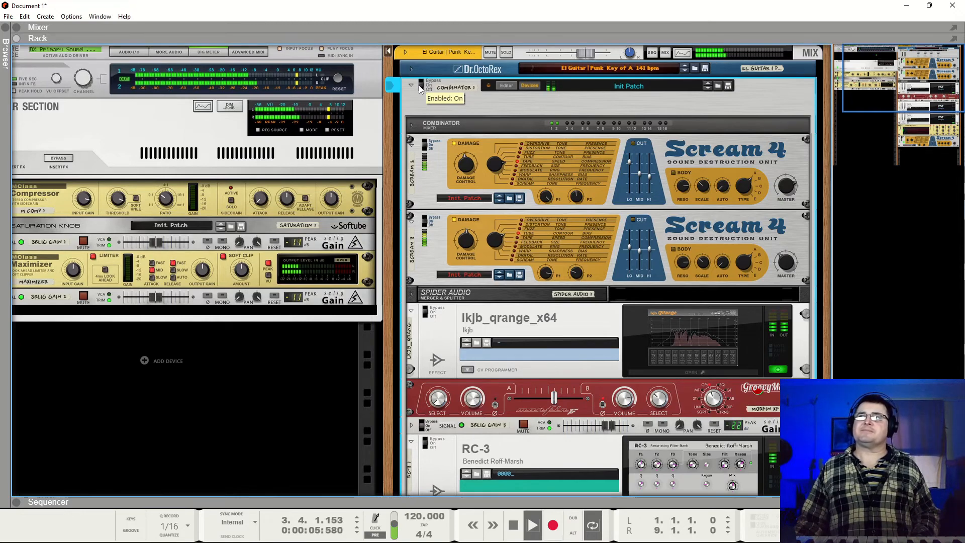
Compare the playing loop with Single Line bypassed and on, check its plugin window and stop playback
scroll(452, 287, "down", 6)
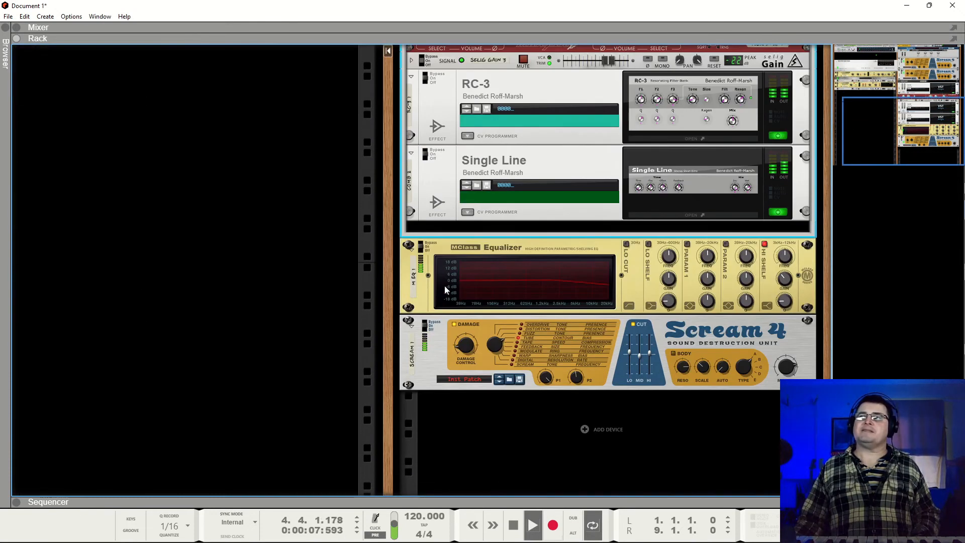
scroll(445, 285, "up", 2)
left_click(424, 256)
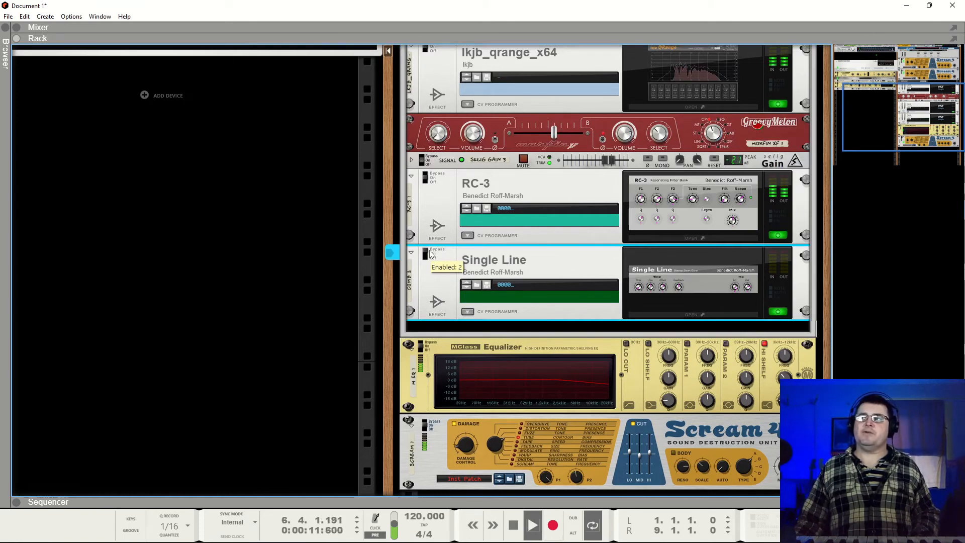
left_click(429, 254)
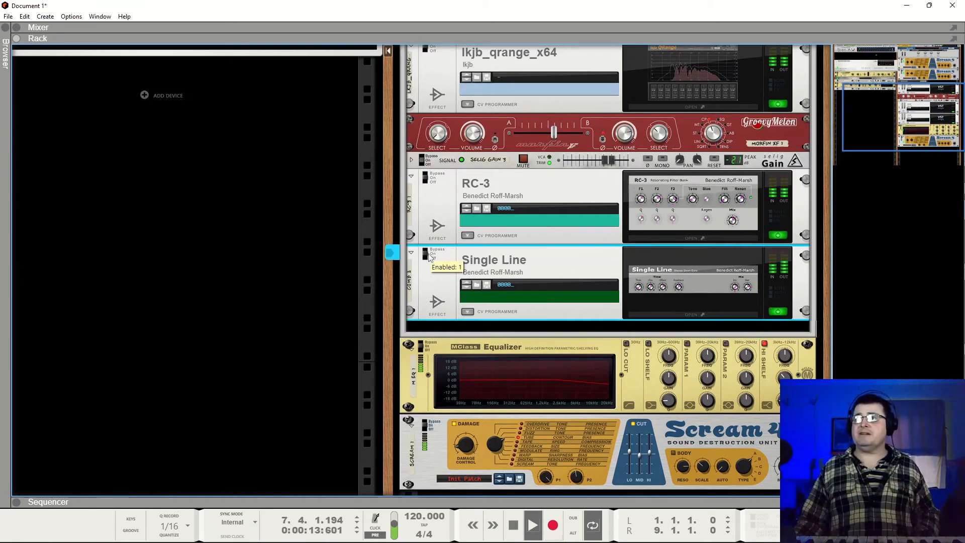
left_click(689, 290)
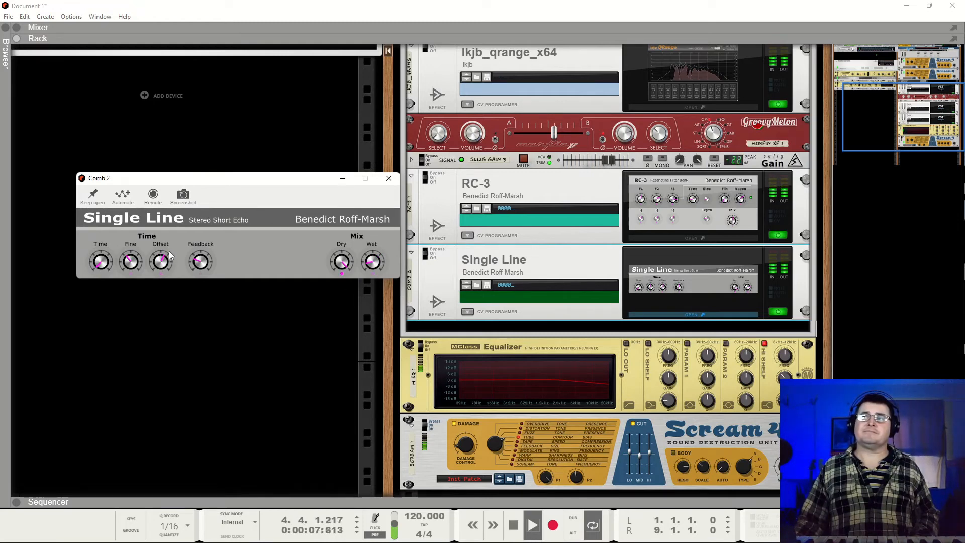
left_click(388, 179)
key("space")
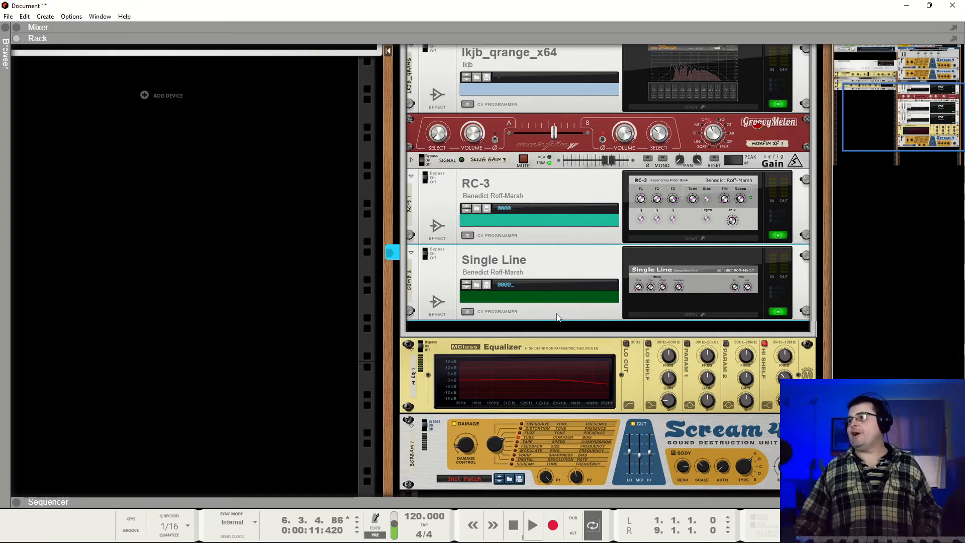
Collapse Combinator 1 and unfold the Dr. OctoRex device to show its loop slots
scroll(557, 318, "up", 8)
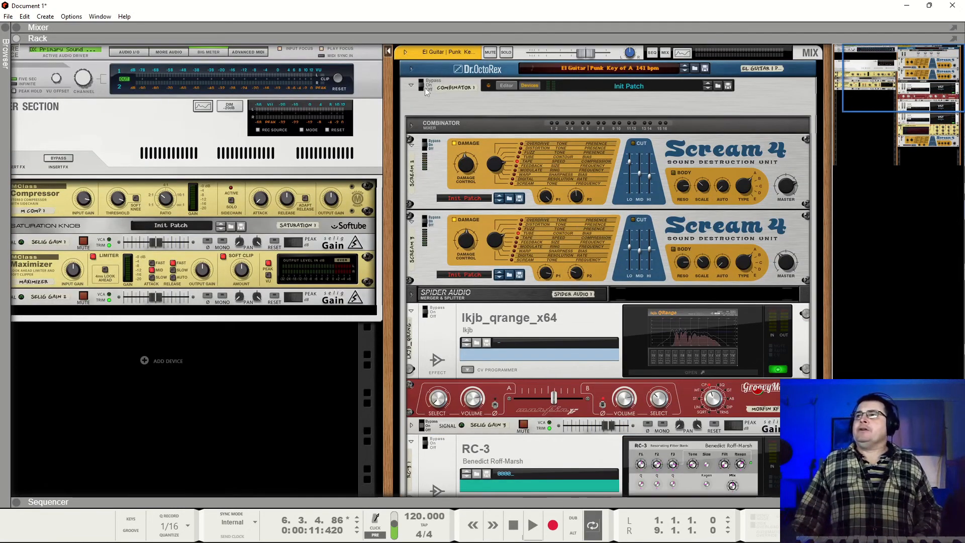
left_click(412, 86)
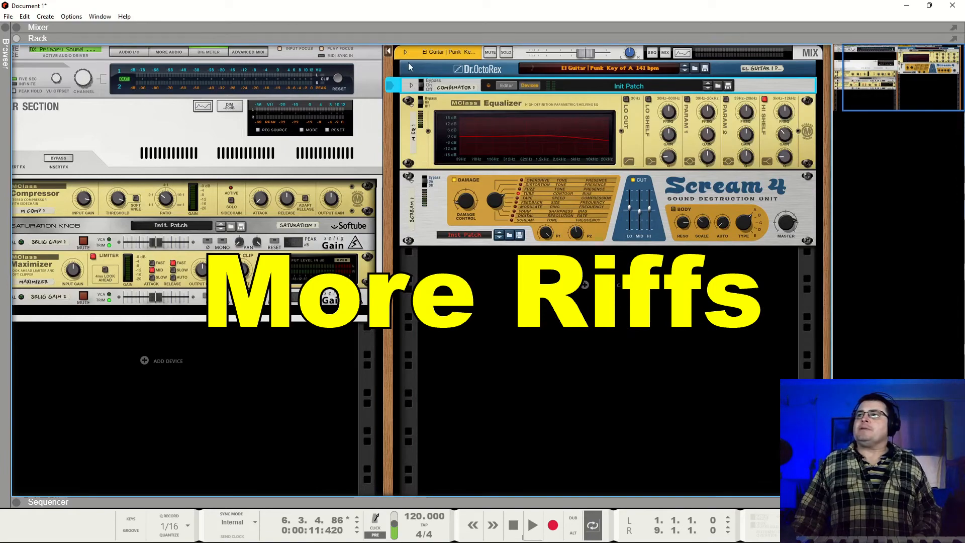
left_click(411, 68)
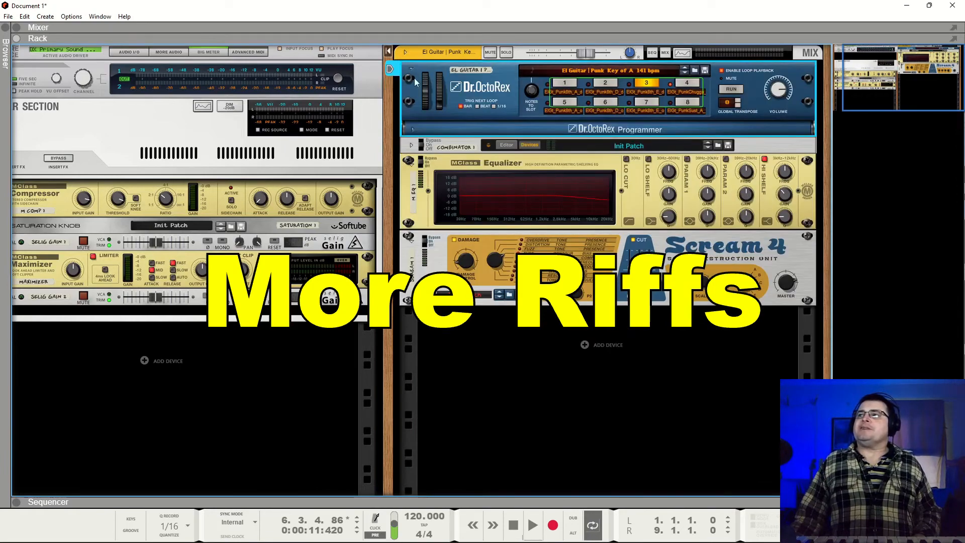
Load the El Guitar | Kirk SingleStrng Key of A 105 bpm major-scale patch into Dr. OctoRex and start playback
left_click(694, 72)
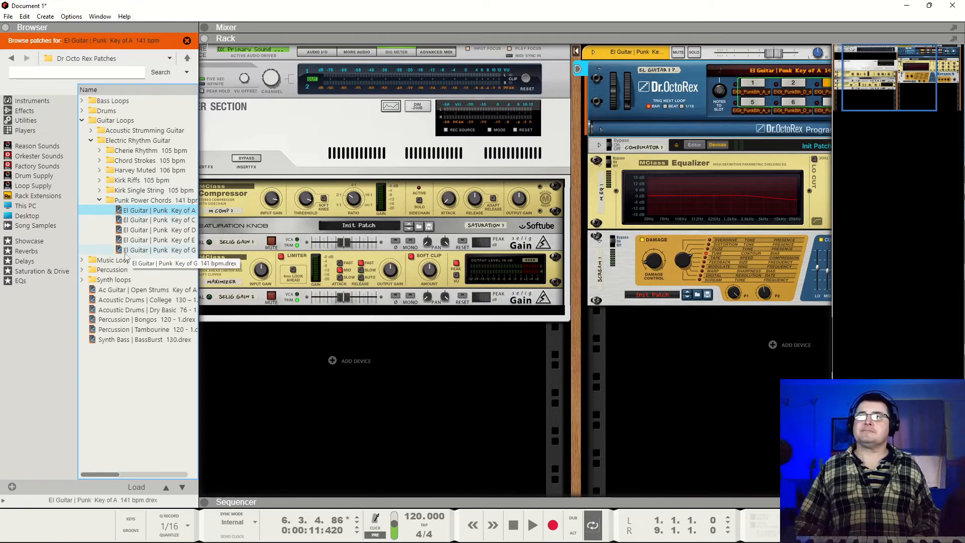
left_click(99, 201)
left_click(99, 190)
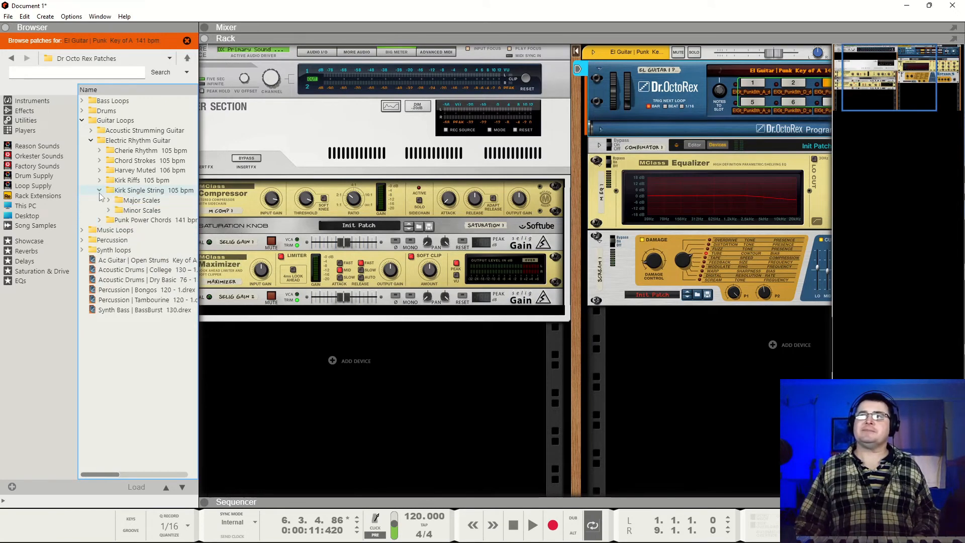
left_click(108, 200)
left_click(143, 211)
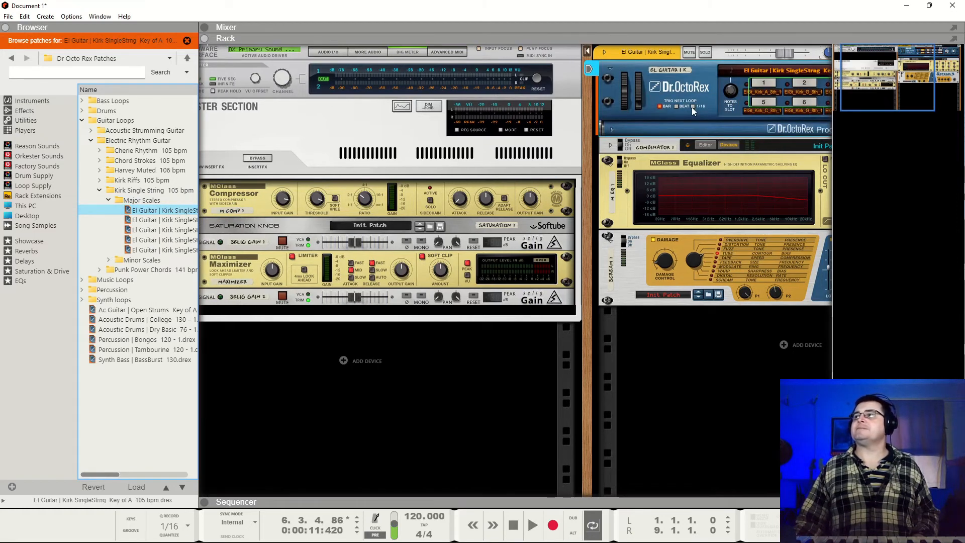
key("space")
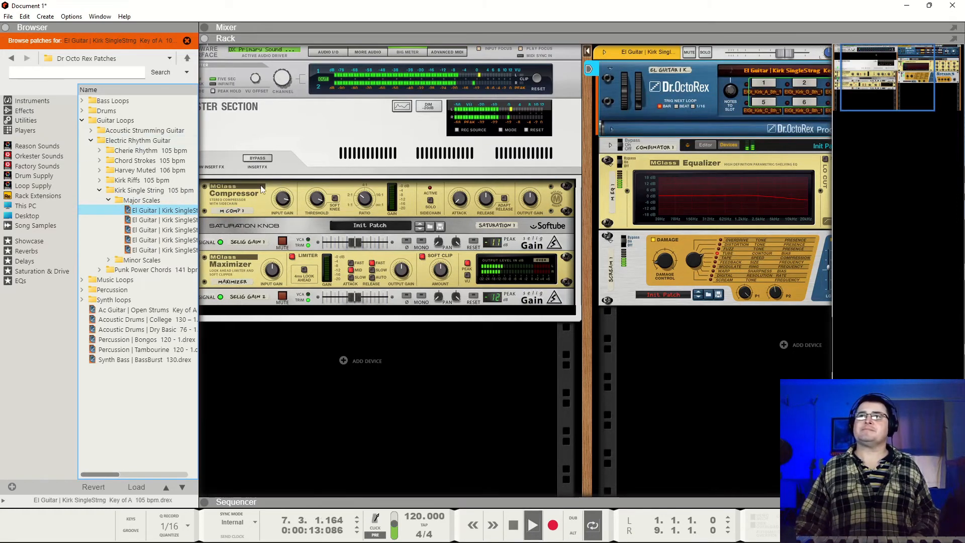
Compare the playing loop with the Combinator 1, M EQ 1 and Scream 1 processing bypassed and switched on
left_click(629, 146)
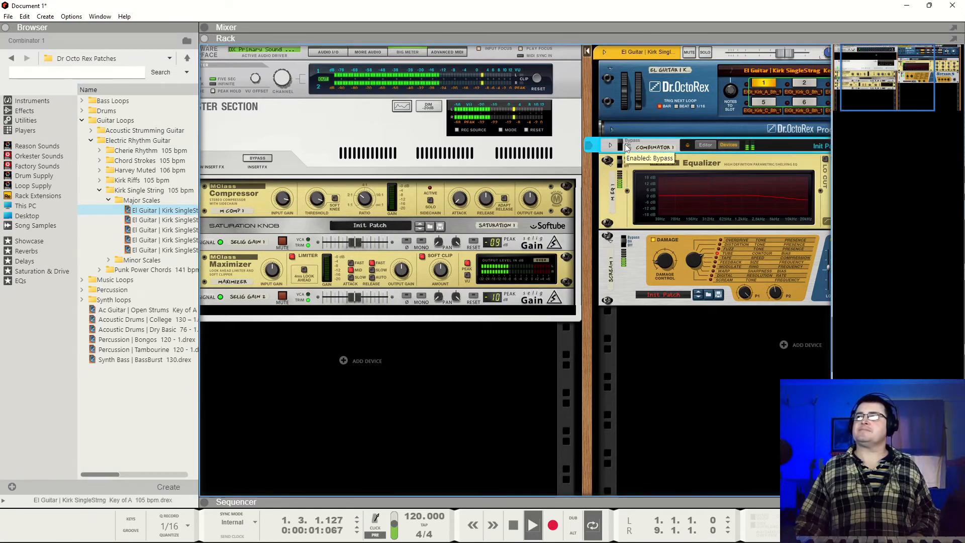
left_click(625, 145)
left_click(626, 156)
left_click(629, 239)
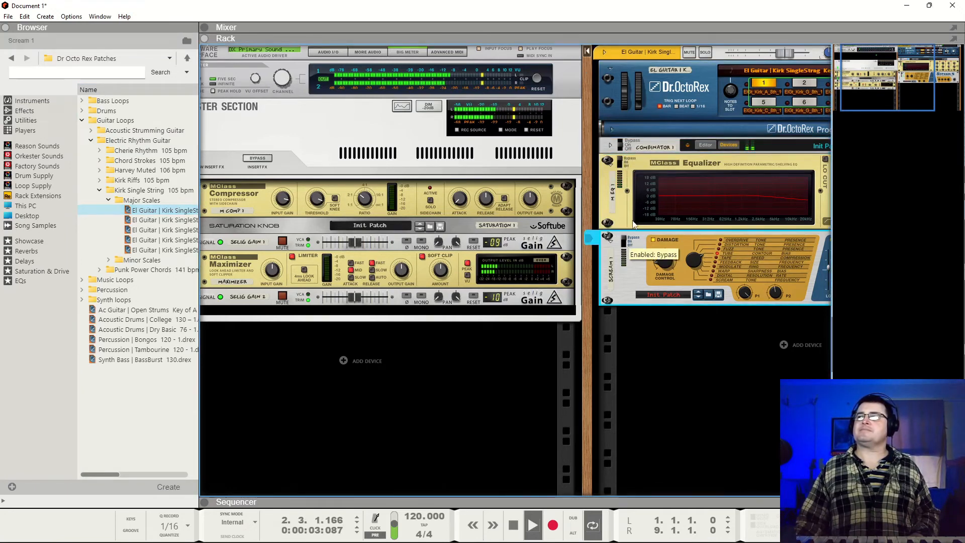
left_click(625, 145)
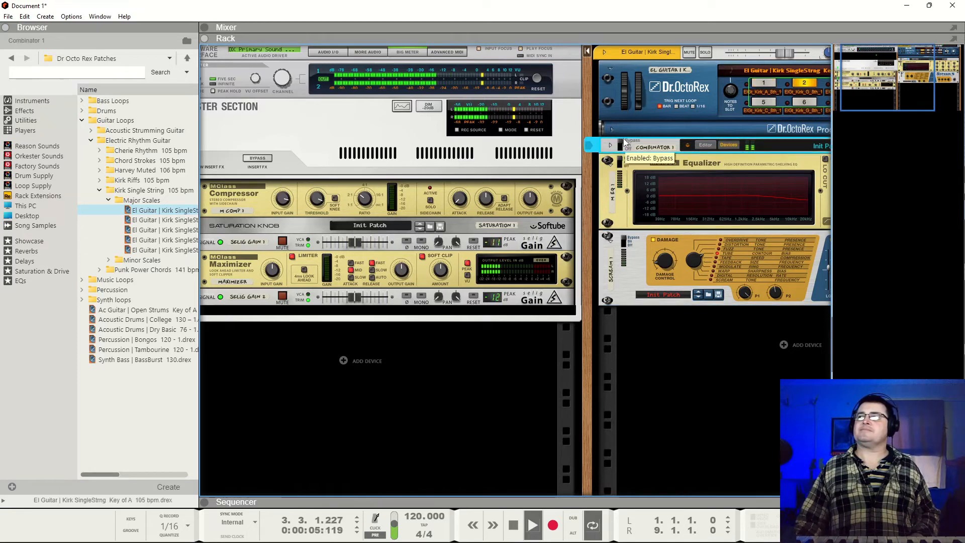
left_click(625, 160)
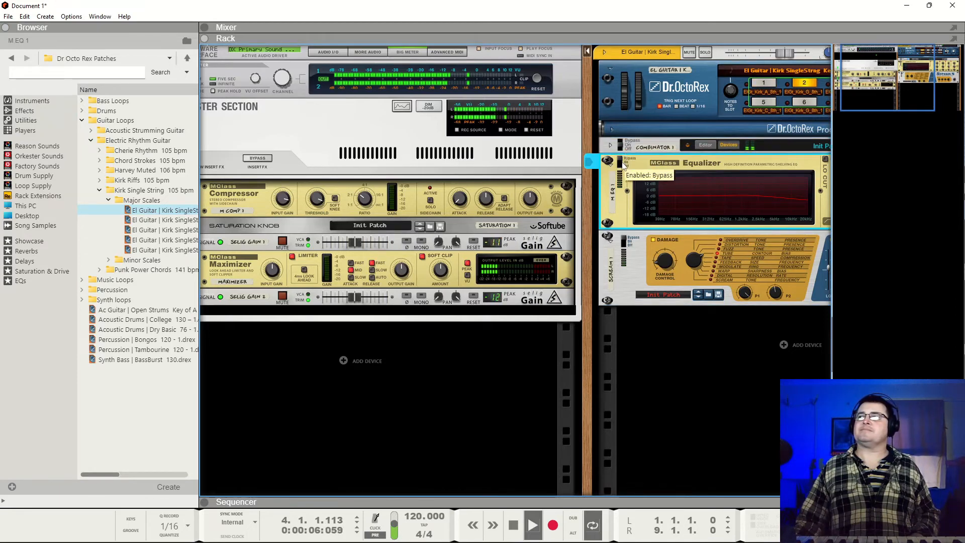
left_click(622, 239)
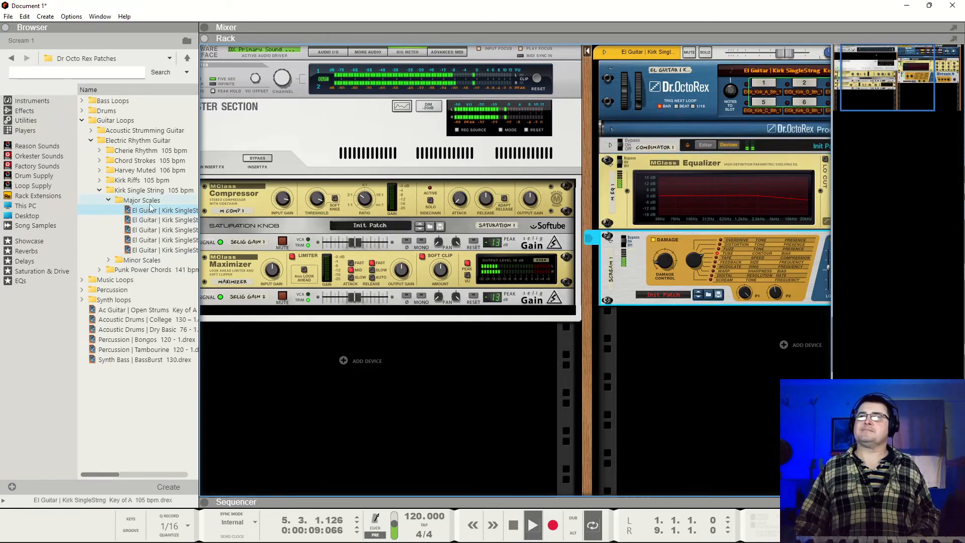
Load the El Guitar | Kirk Riffs Key of A 105 bpm patch into Dr. OctoRex while the loop keeps playing
left_click(108, 201)
left_click(99, 191)
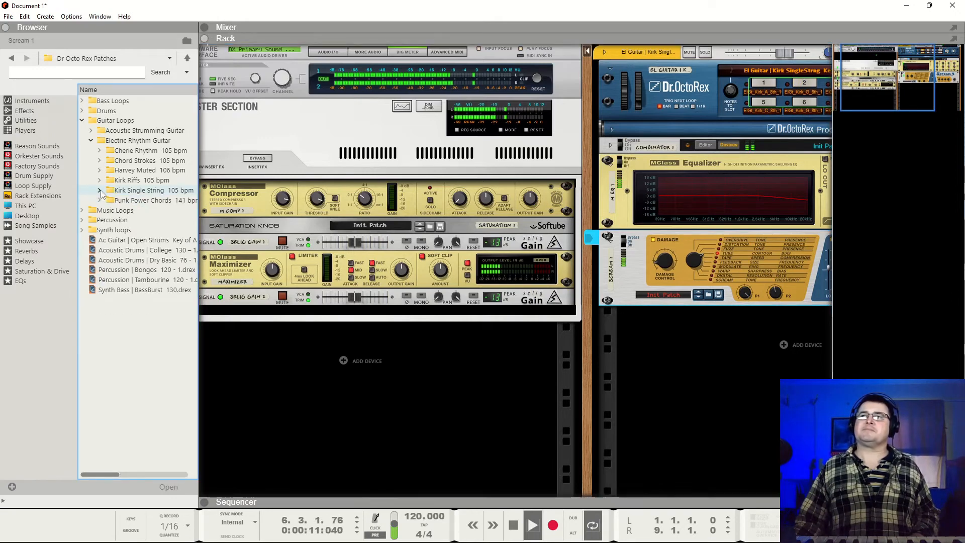
left_click(100, 180)
left_click(135, 190)
mouse_move(133, 193)
left_mouse_down()
mouse_move(691, 120)
mouse_move(698, 111)
left_mouse_up()
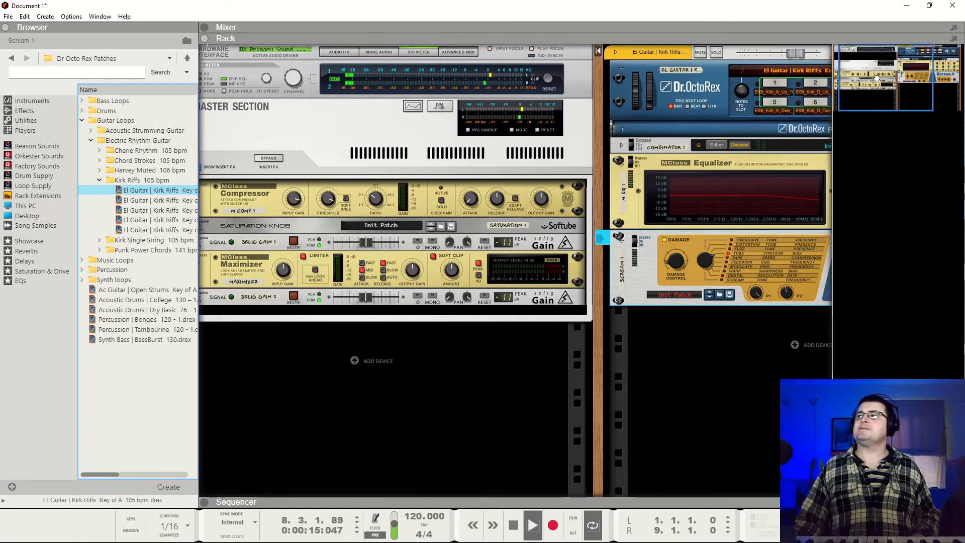
left_click_drag(877, 78, 908, 78)
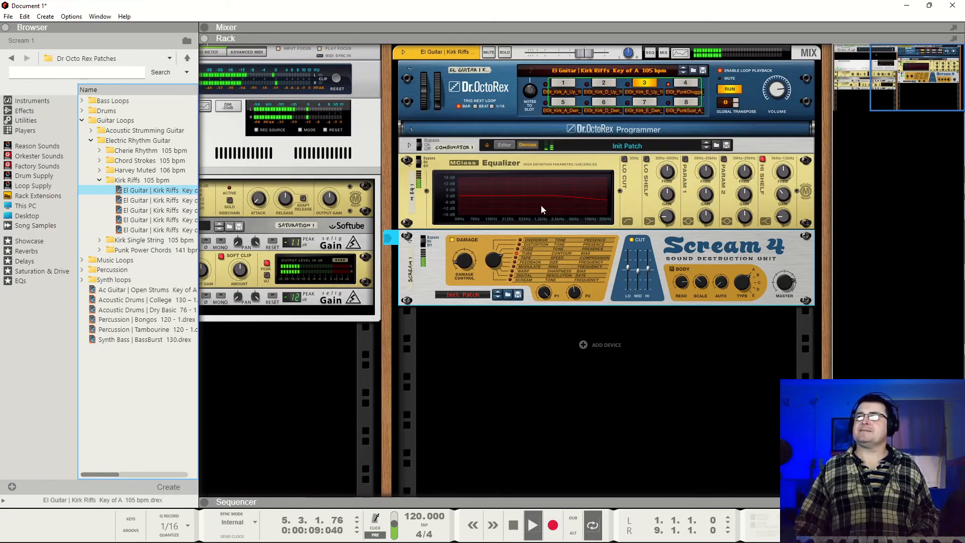
Set QRange band 10 to 3.05 kHz, -7.3 dB, enable band 12 at 6.96 kHz, and shift the Morfin XF crossfader towards A
left_click(409, 145)
left_click(682, 308)
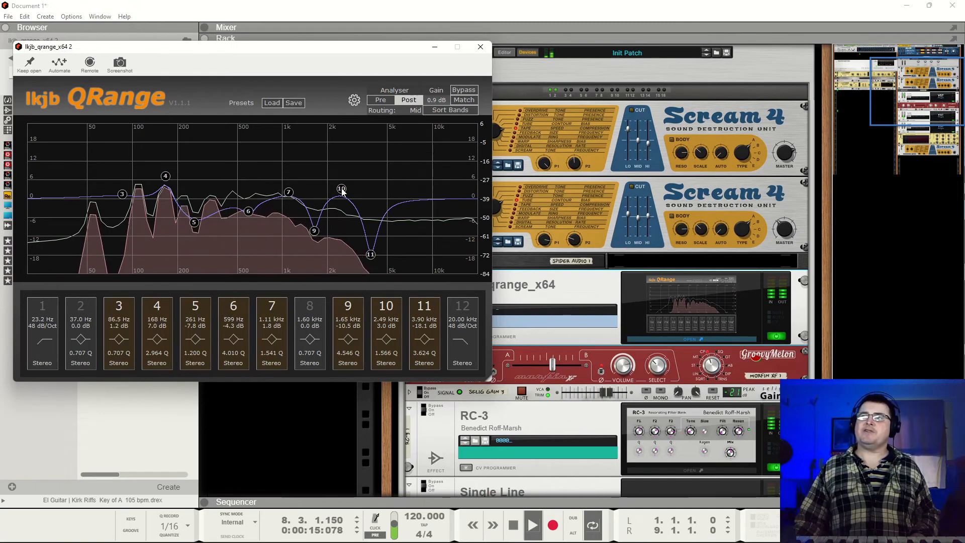
left_click_drag(342, 193, 357, 225)
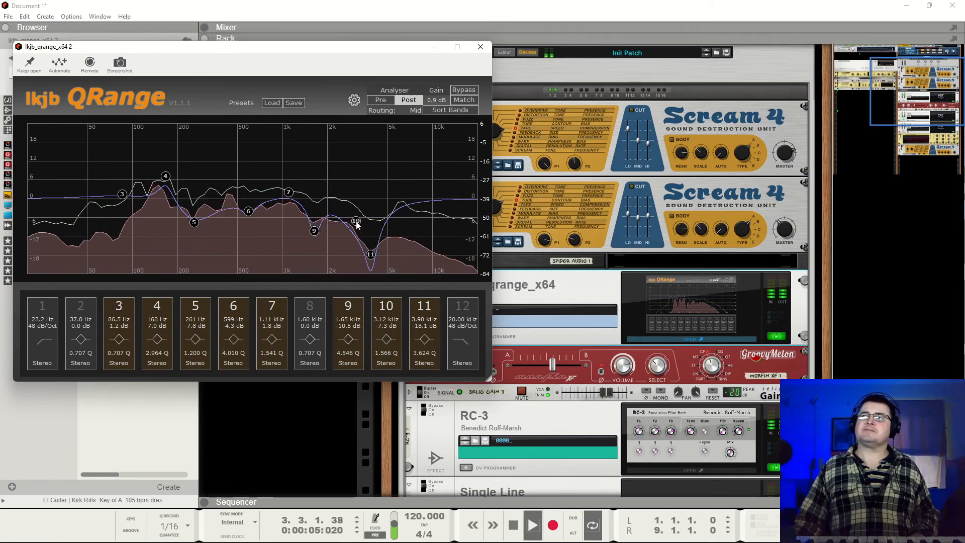
left_click(459, 308)
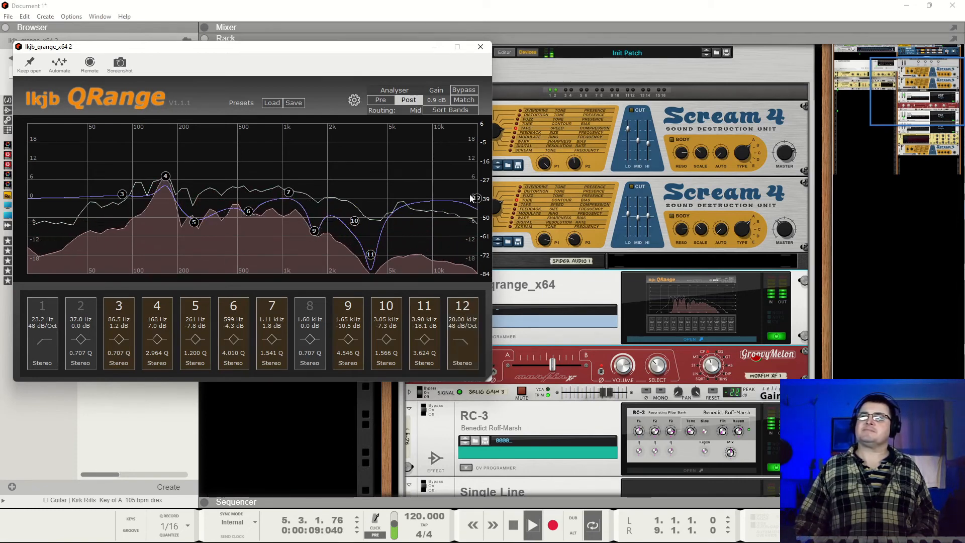
left_click_drag(475, 199, 410, 218)
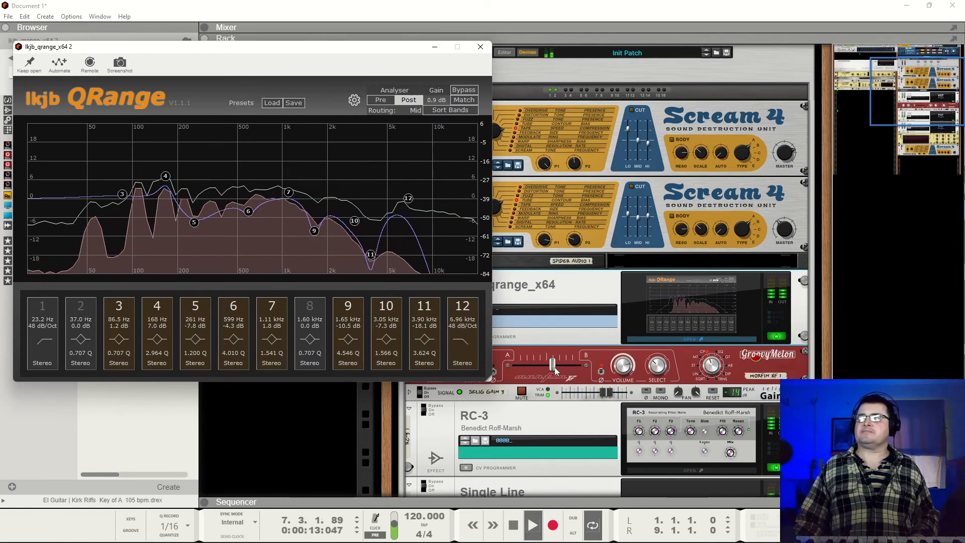
left_click_drag(553, 367, 534, 377)
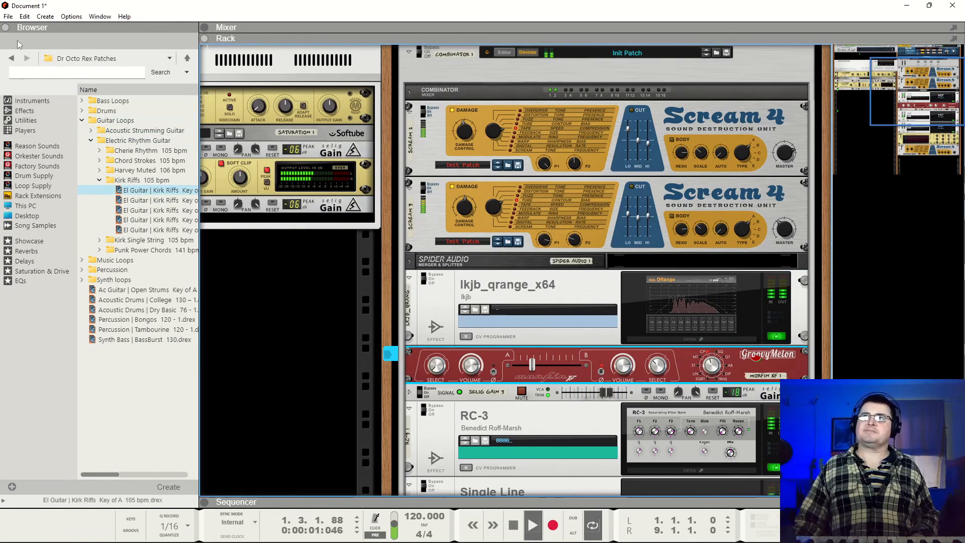
left_click(5, 28)
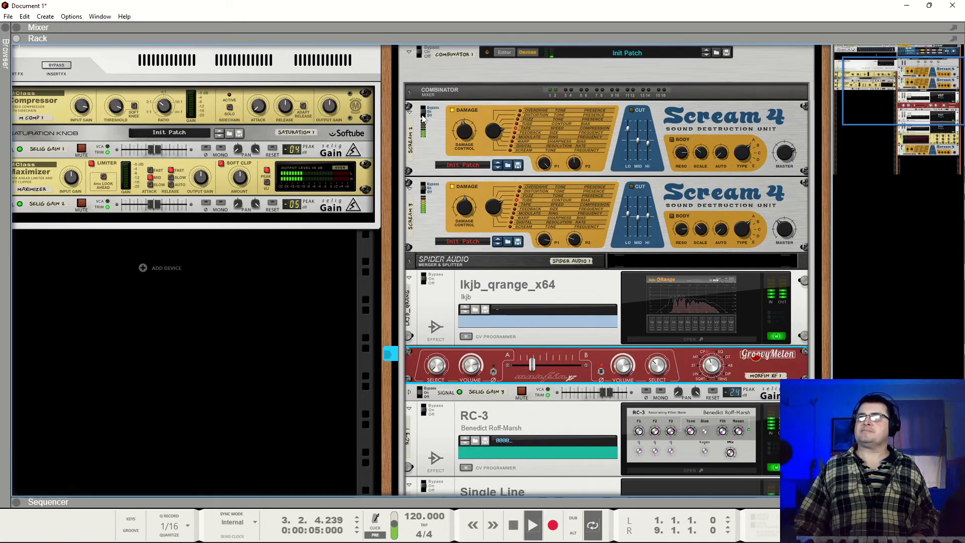
Switch the bypass state of the two Scream 4 units inside Combinator 1 and change the Damage Type on both
left_click(423, 118)
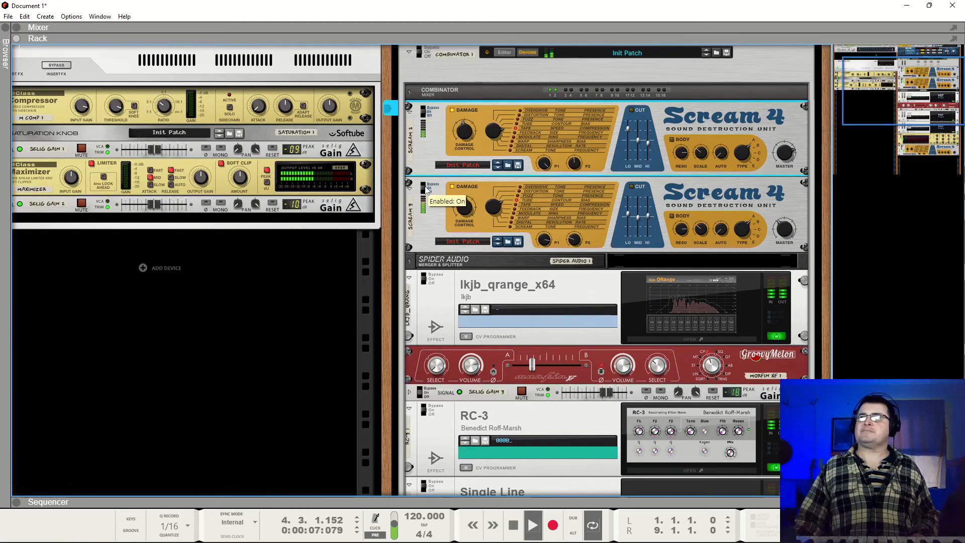
left_click(428, 189)
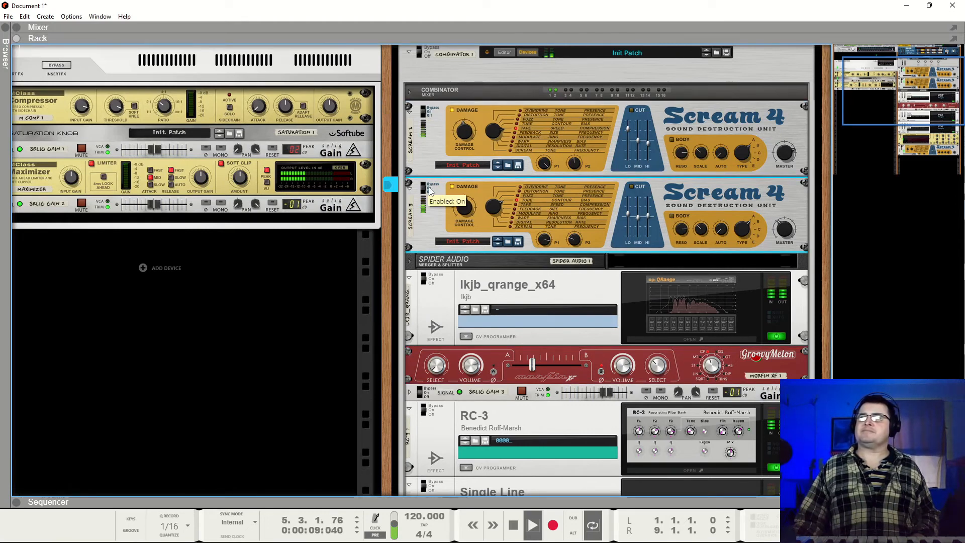
left_click(495, 132)
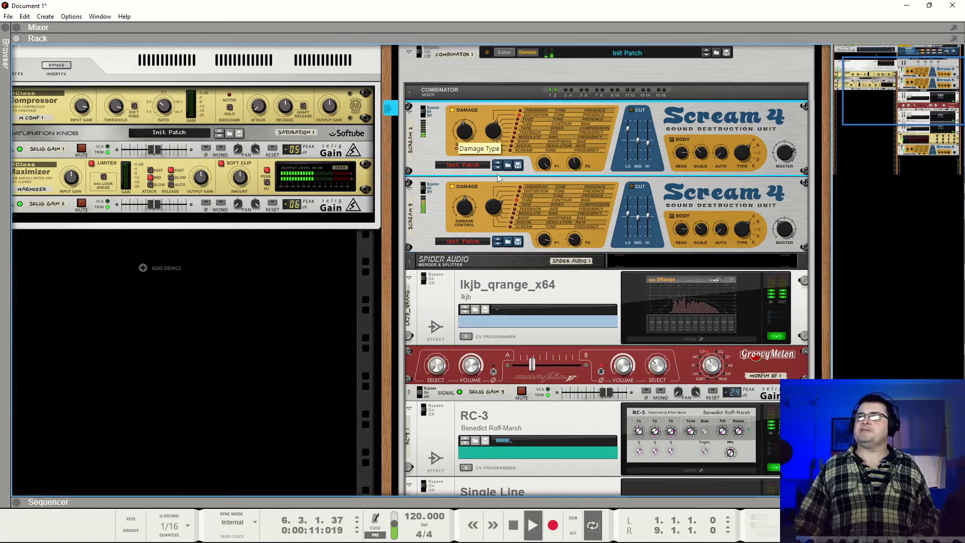
left_click(497, 215)
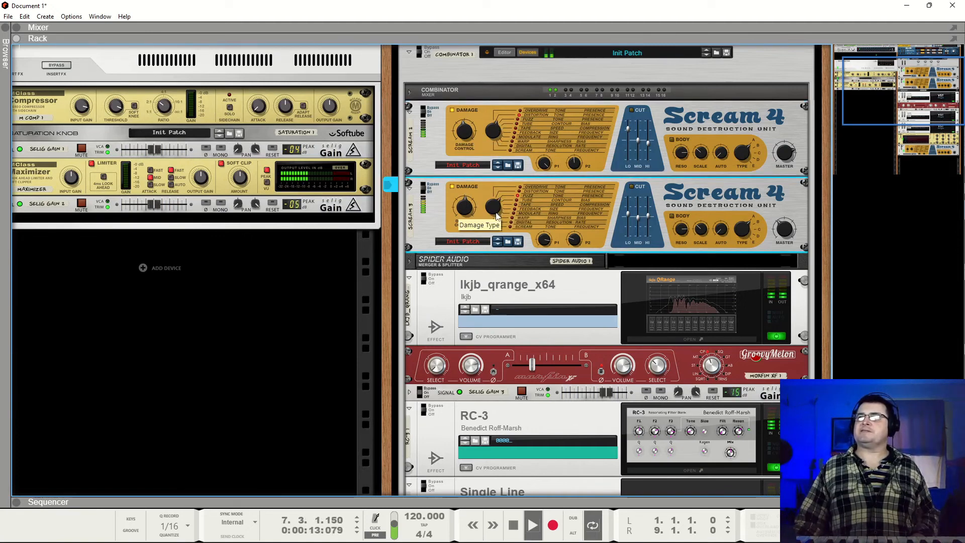
Set Scream 1's Damage Control to 59 and adjust the Master levels and P1 parameters on both Scream 4 units
left_click(467, 151)
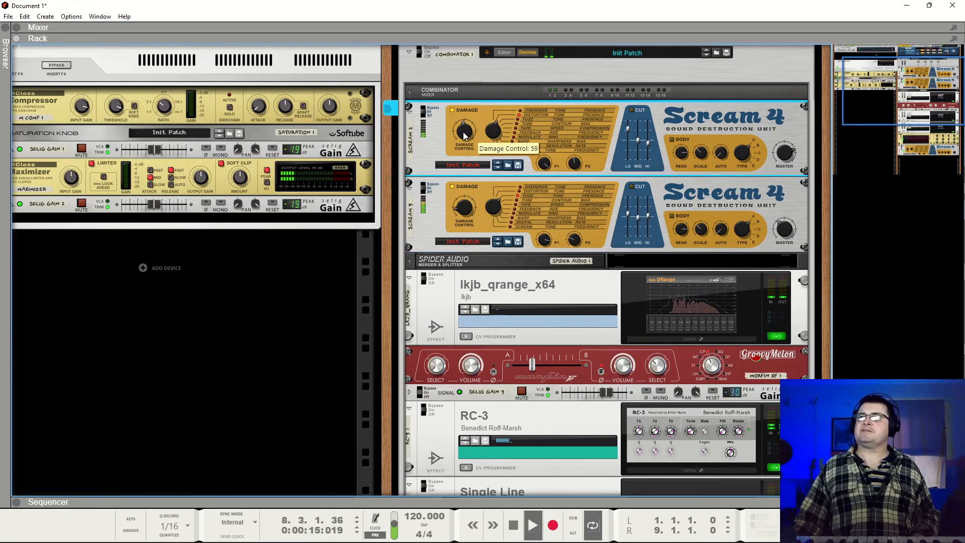
left_click(788, 235)
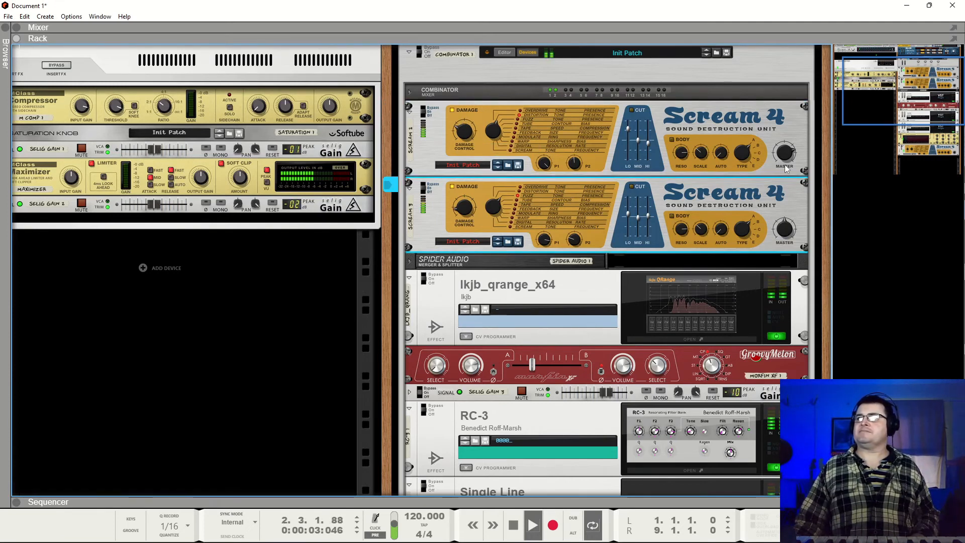
left_click_drag(785, 154, 784, 160)
left_click_drag(785, 231, 786, 230)
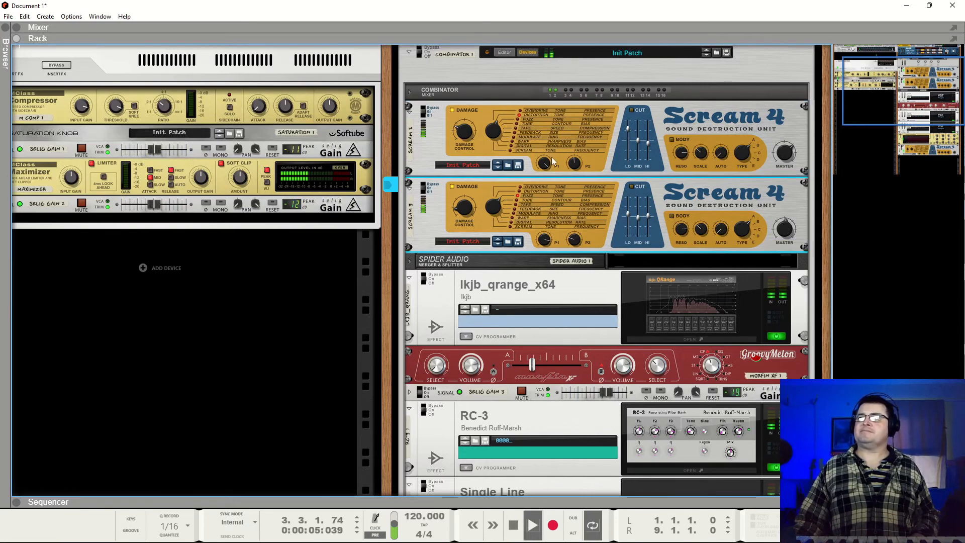
left_click_drag(548, 160, 545, 230)
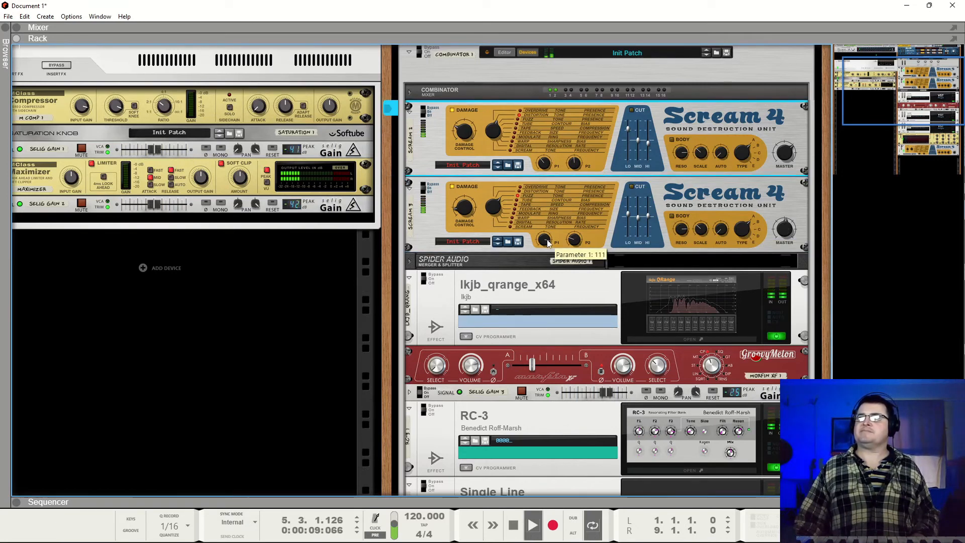
left_click_drag(547, 240, 550, 322)
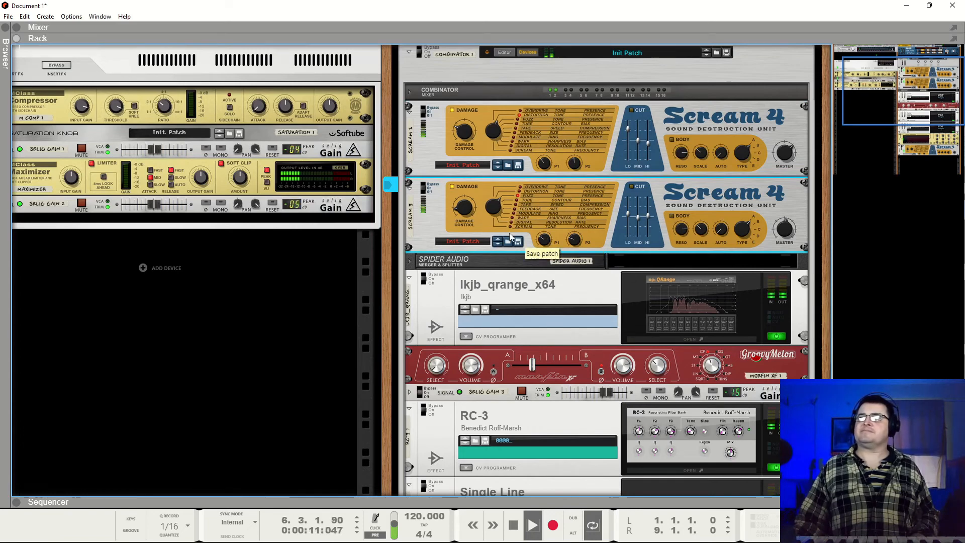
In QRange, set band 5 to 271 Hz at -2.6 dB and band 4 to 132 Hz at 1.8 dB
scroll(635, 206, "down", 3)
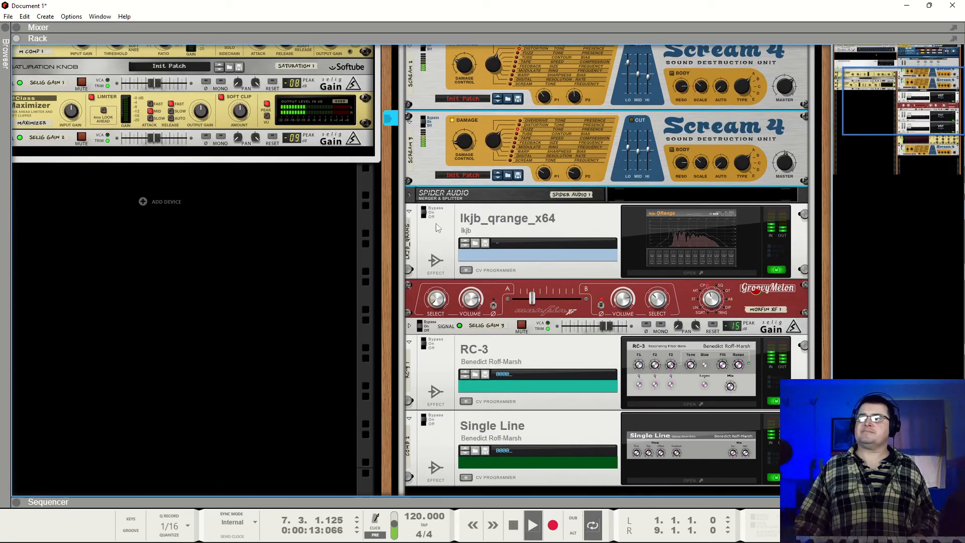
left_click(638, 243)
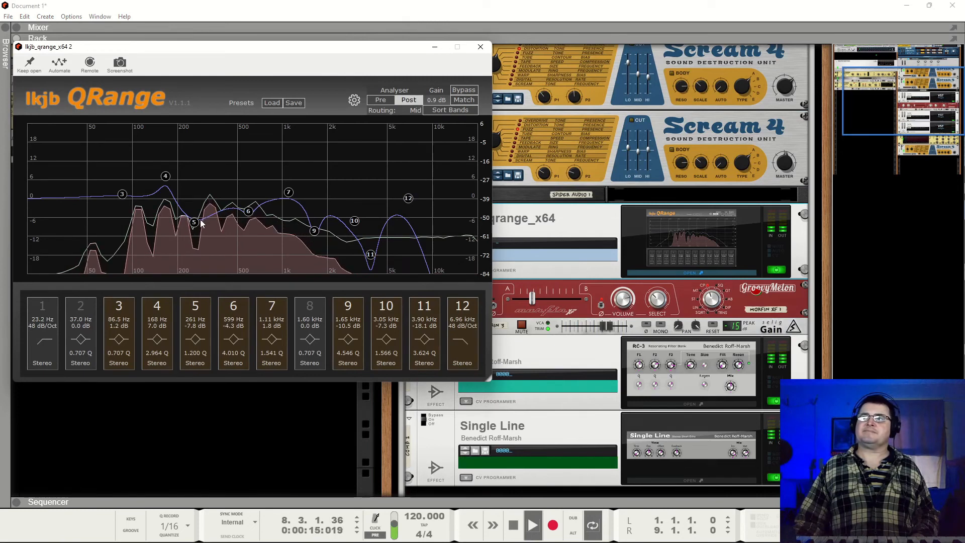
left_click_drag(197, 207, 196, 206)
left_click_drag(166, 177, 151, 192)
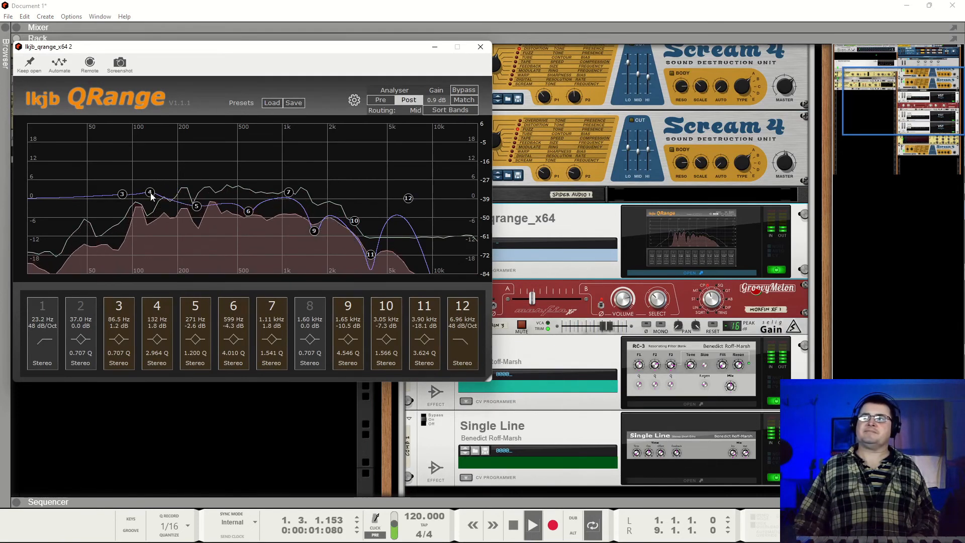
Set QRange bands 6, 7, 9 and 10 to 551 Hz/-20.5 dB, 974 Hz/-15.8 dB, 1.67 kHz/-19.7 dB and 2.67 kHz/-13.7 dB
left_click_drag(248, 211, 244, 265)
left_click_drag(313, 233, 315, 261)
left_click_drag(281, 218, 280, 247)
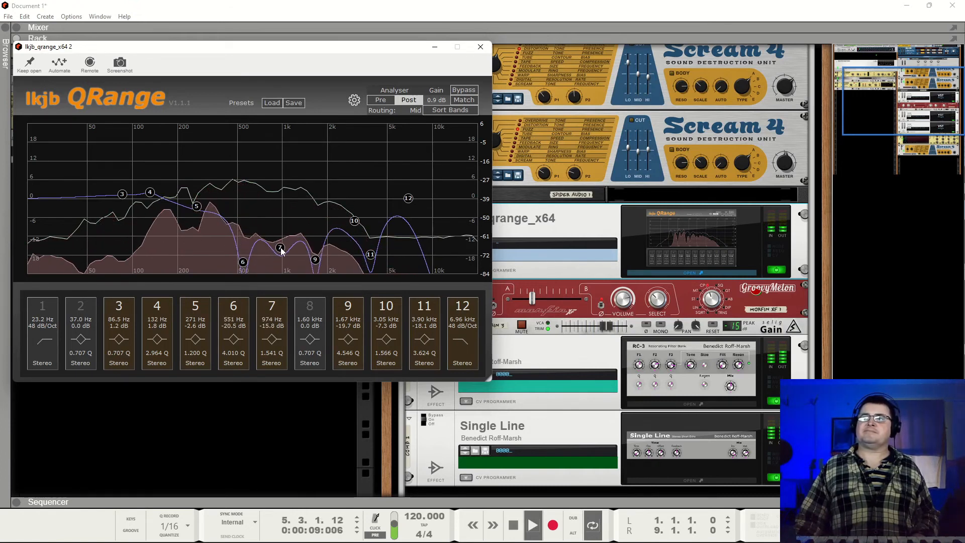
left_click_drag(356, 224, 348, 245)
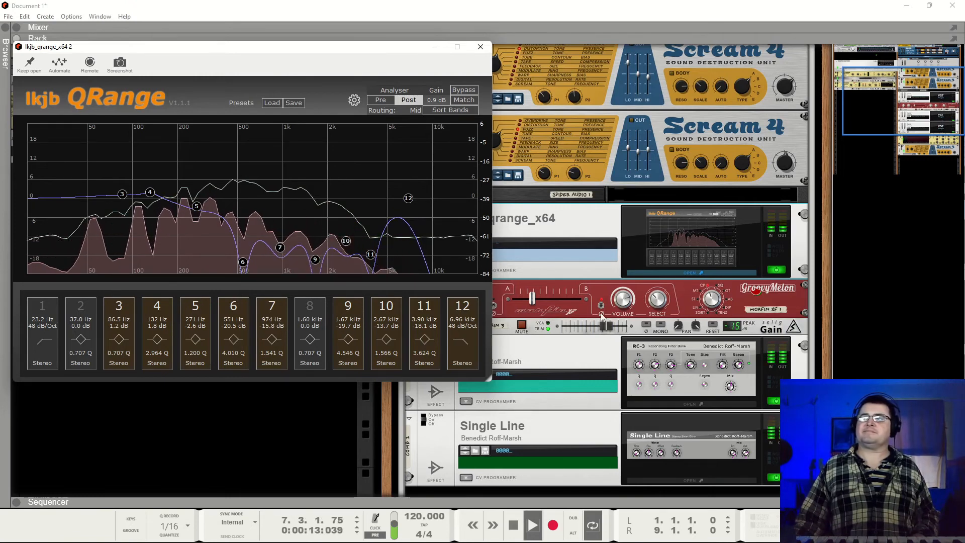
Move the Morfin XF crossfader slightly past centre towards B and check the RC-3 filter bank's plugin window
left_click_drag(537, 302, 561, 304)
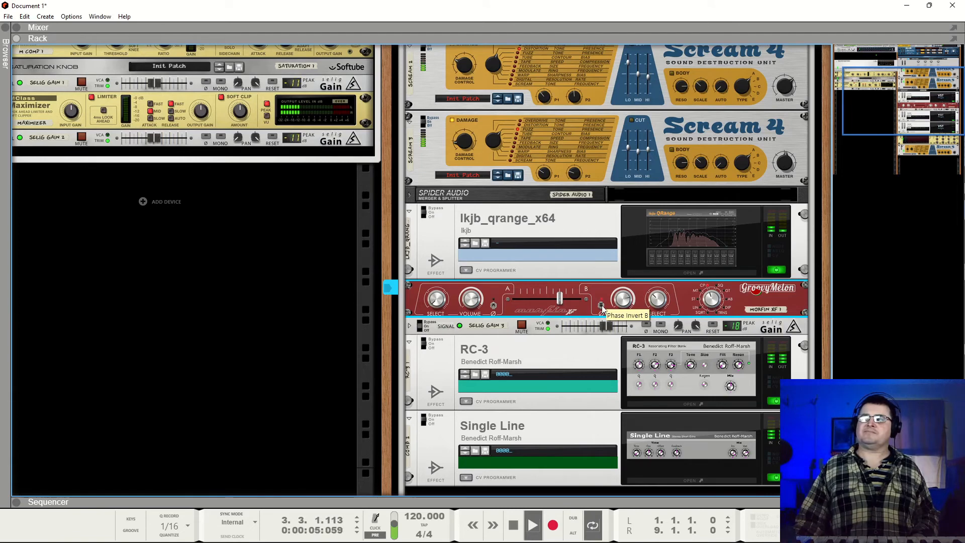
left_click(693, 404)
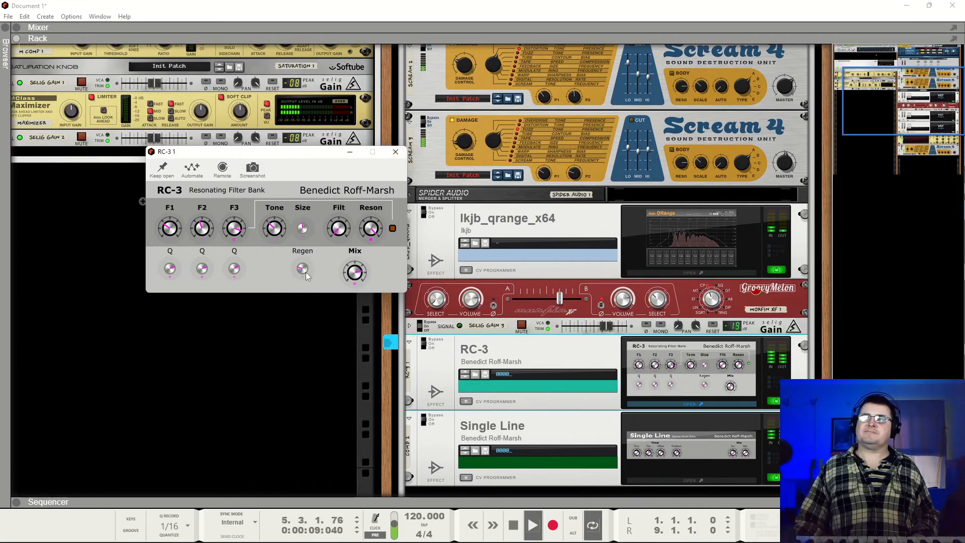
left_click(395, 151)
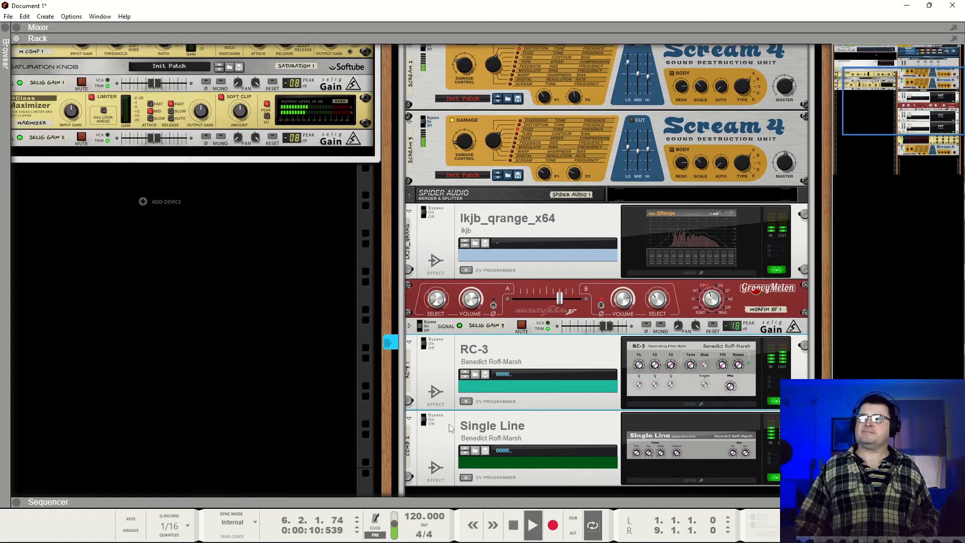
Adjust the Fine time, Feedback and Wet mix of the Single Line short echo, and stop playback
left_click(631, 455)
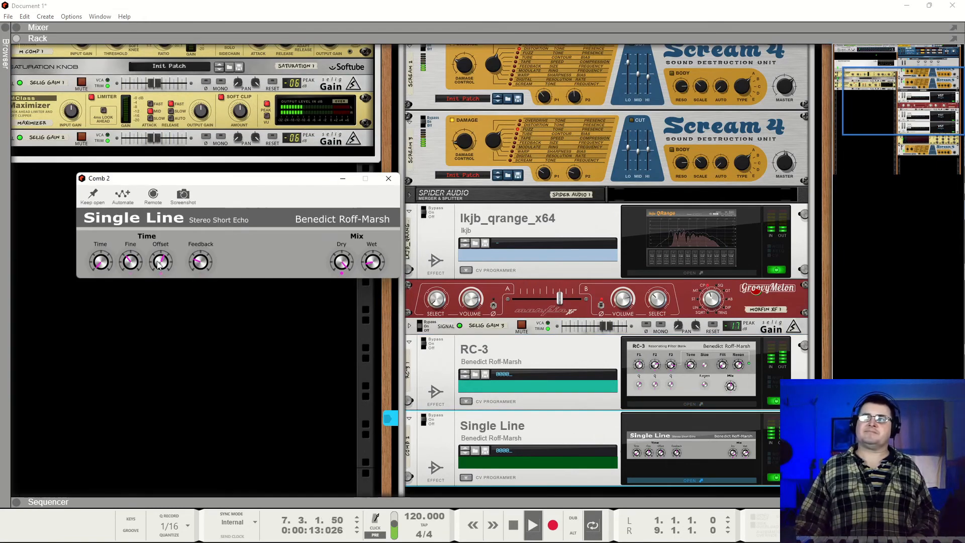
left_click_drag(372, 262, 374, 221)
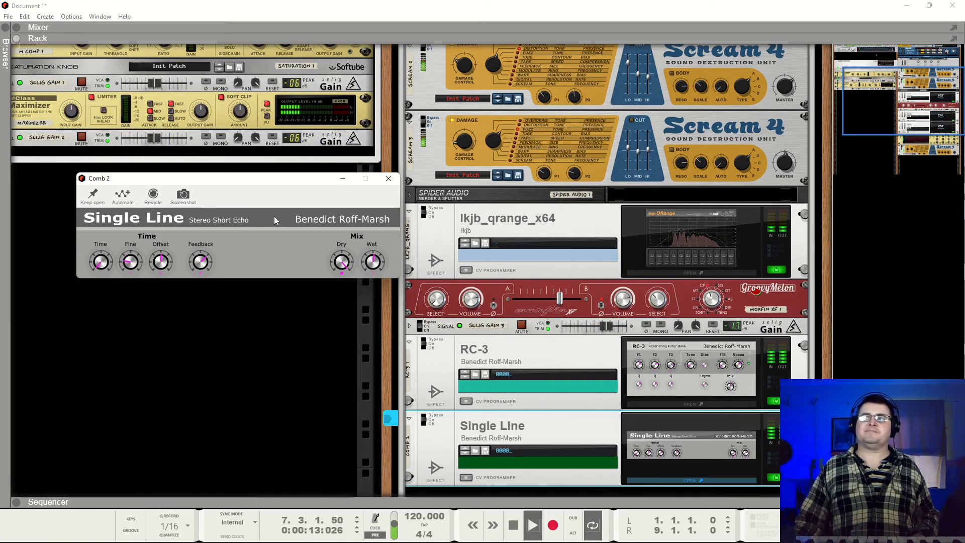
key("space")
left_click(388, 178)
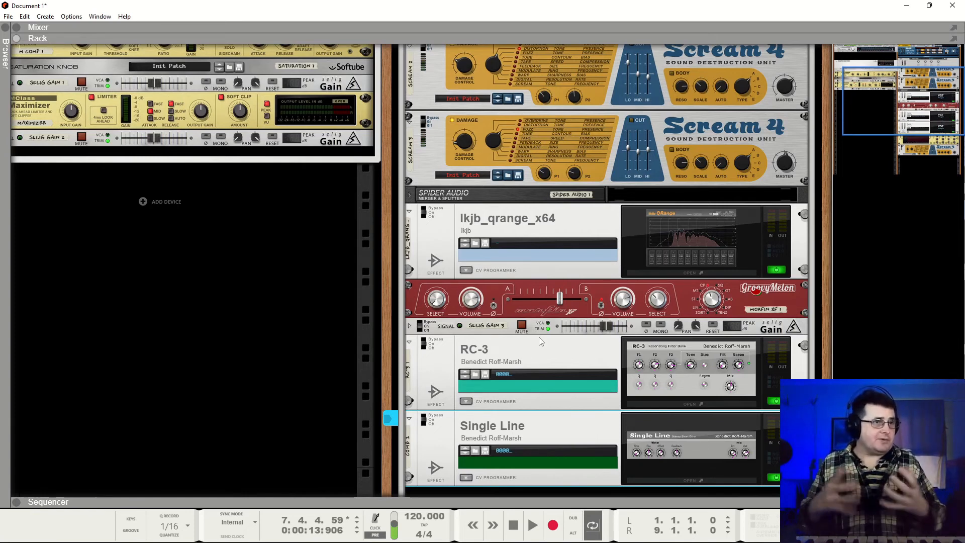
Restart the loop from the beginning and audition the El Guitar | Kirk Riffs Key of D 105 bpm patch in Dr. OctoRex
scroll(754, 278, "down", 3)
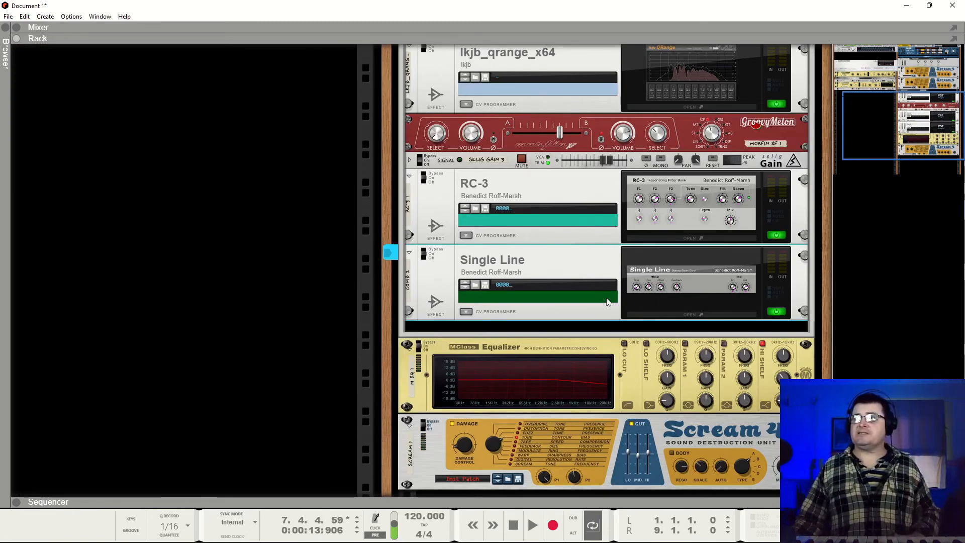
left_click(513, 525)
left_click(532, 525)
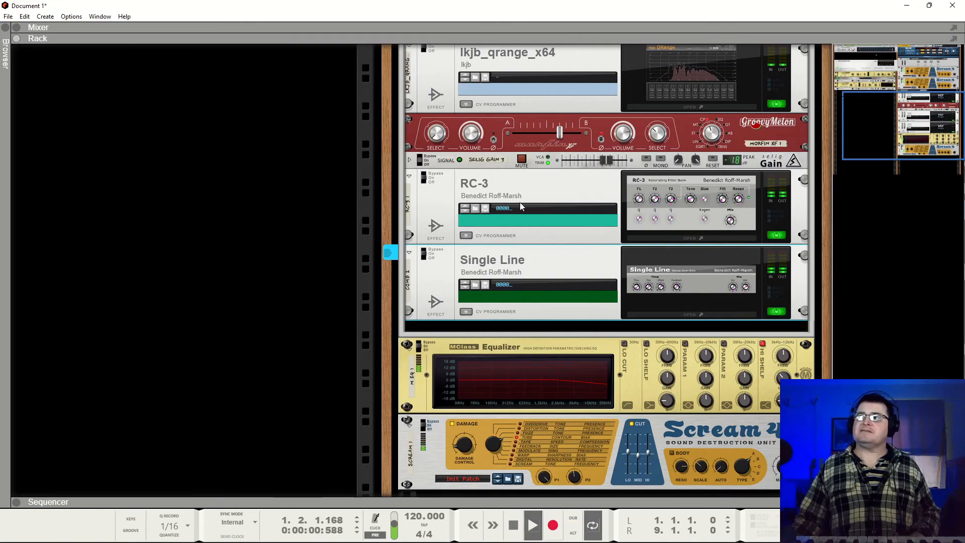
scroll(554, 210, "up", 4)
scroll(553, 210, "up", 2)
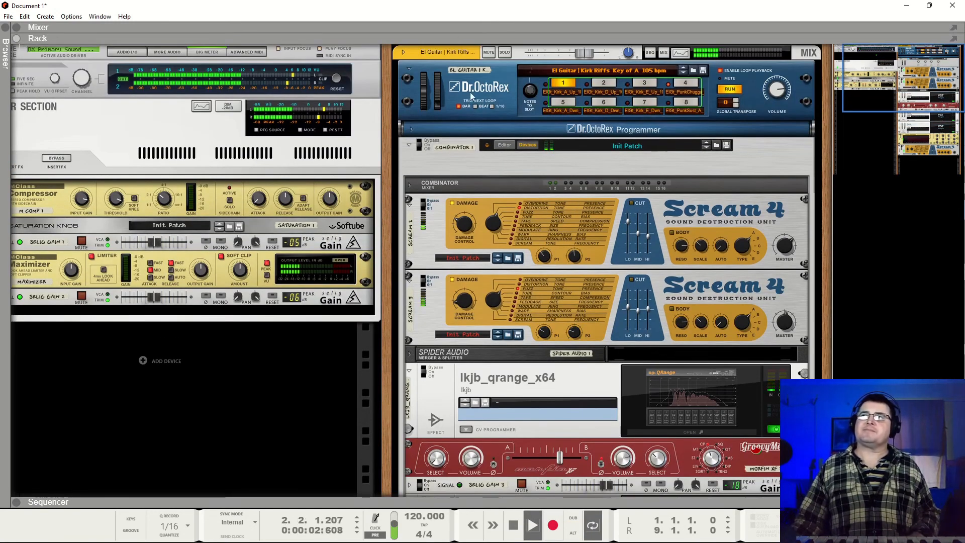
left_click(693, 71)
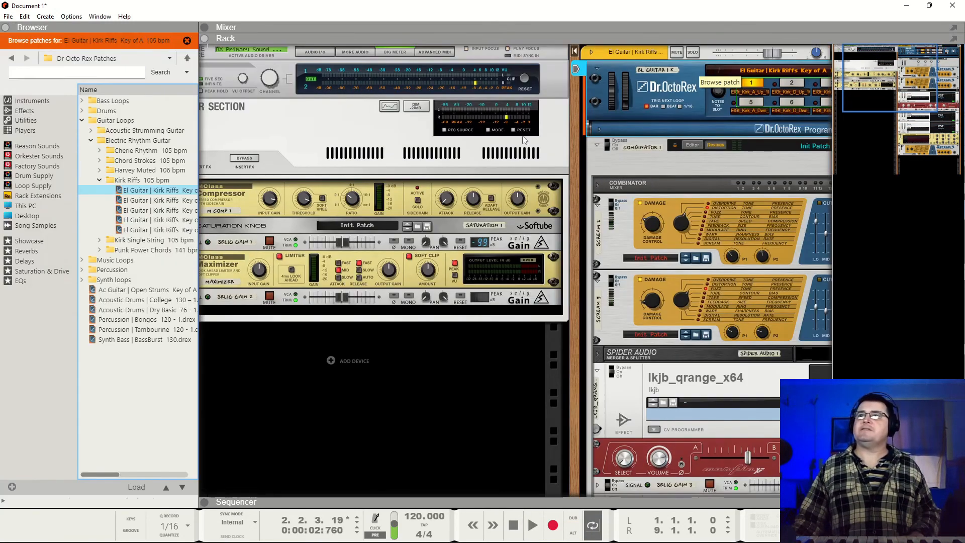
left_click(132, 212)
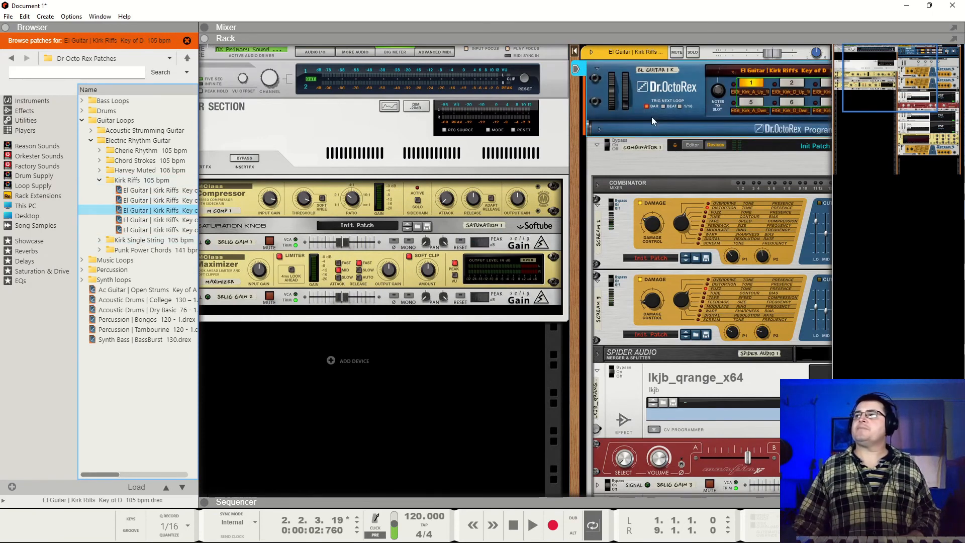
key("space")
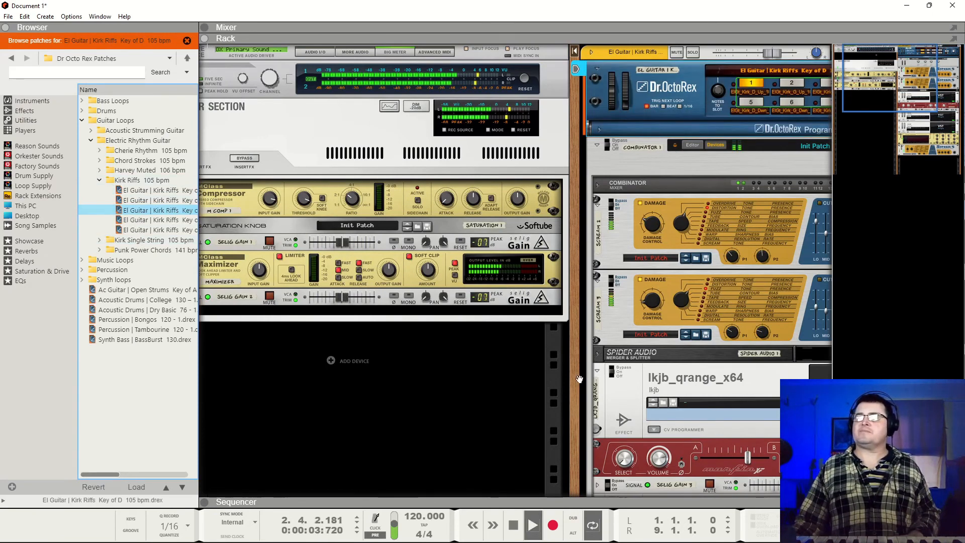
Load the El Guitar | Harvey Key of A 106 bpm patch from Harvey Muted's Major Scales folder into Dr. OctoRex
left_click(100, 180)
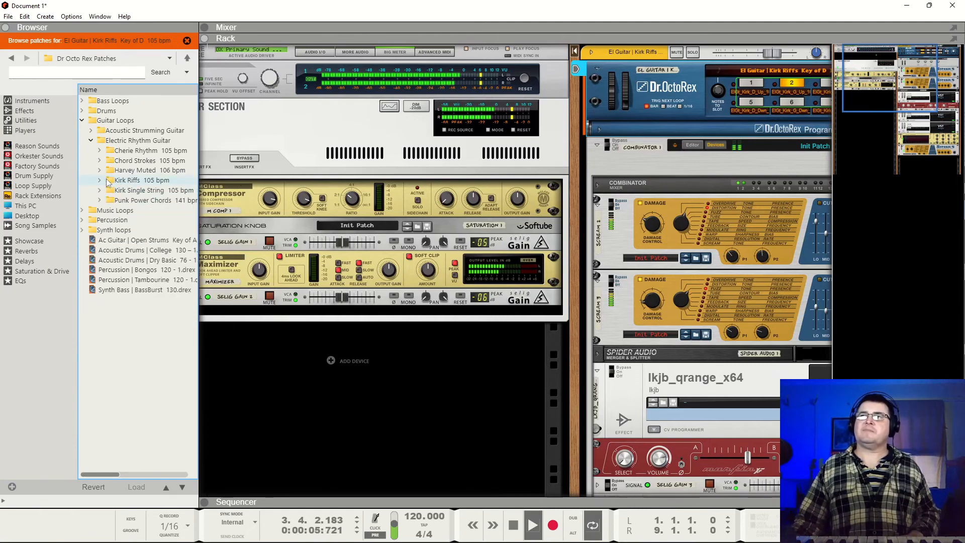
left_click(100, 171)
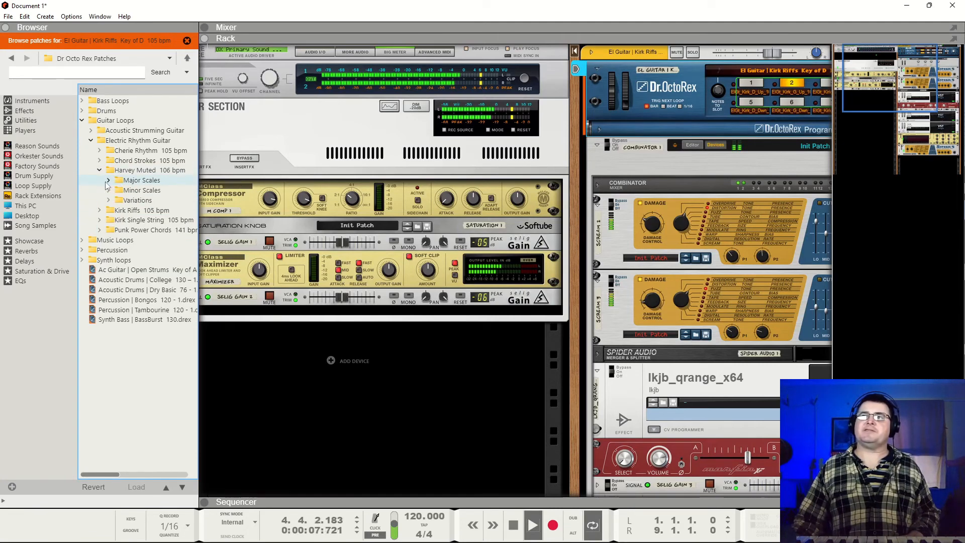
left_click(108, 179)
left_click_drag(151, 190, 682, 92)
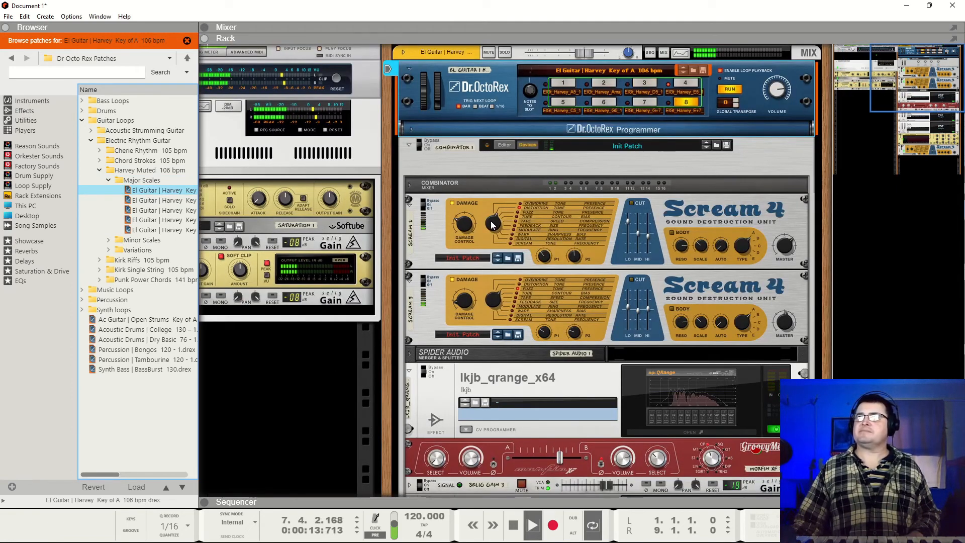
Switch both Scream 4 units in the Combinator to Overdrive, set the first unit's Damage Control to 73 and adjust the second's
left_click_drag(491, 224, 495, 216)
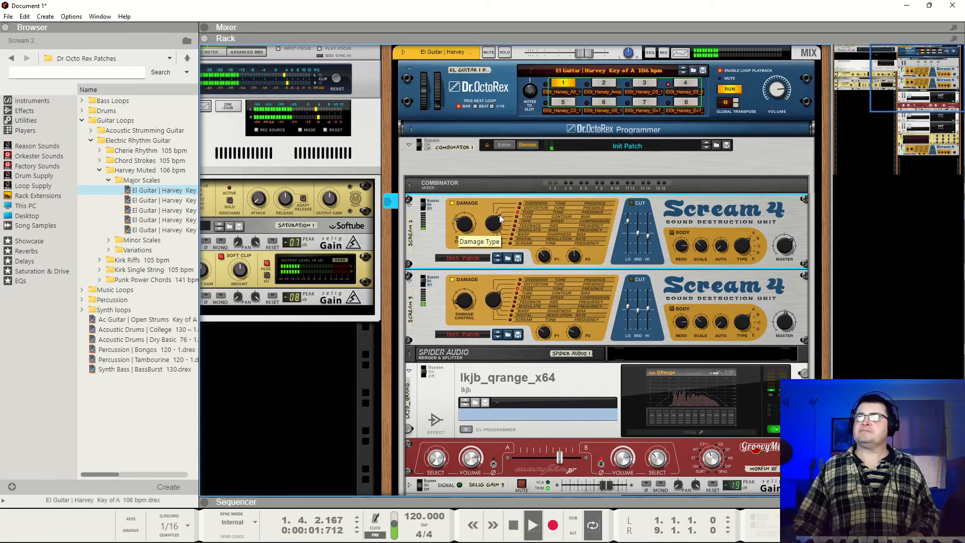
left_click_drag(498, 216, 471, 183)
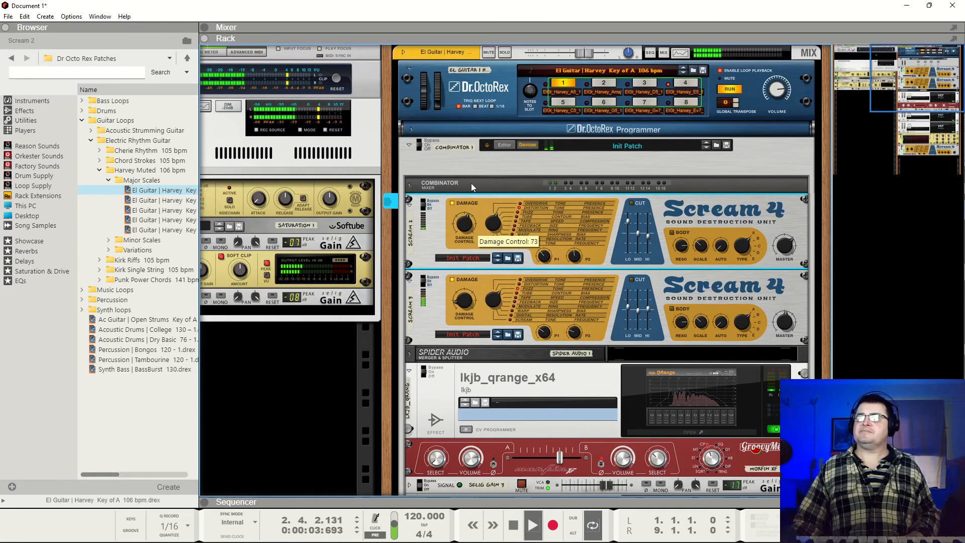
left_click_drag(465, 300, 466, 278)
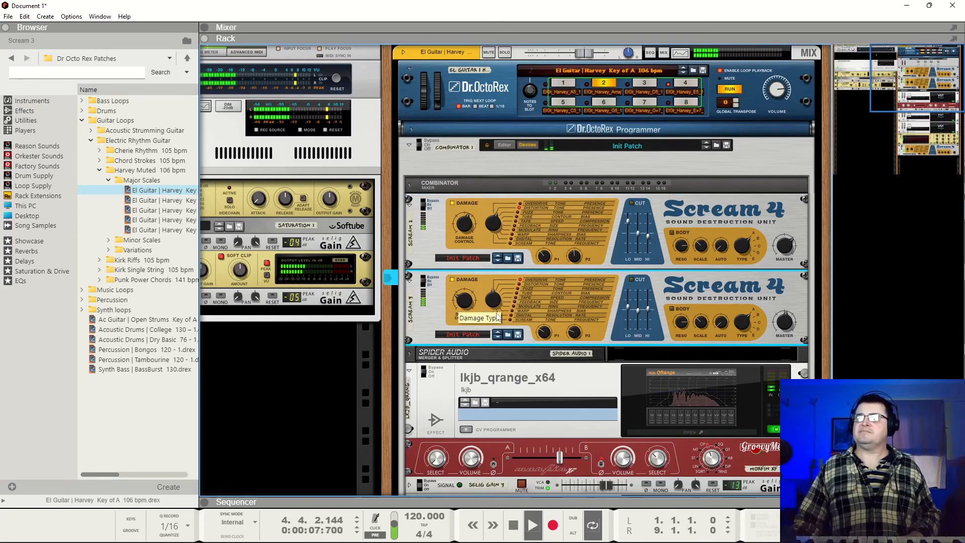
left_click(520, 204)
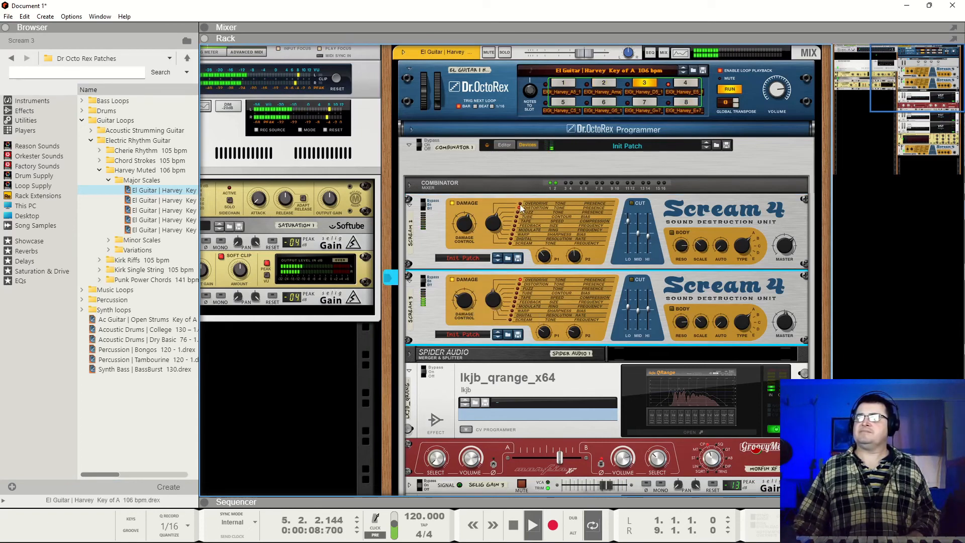
left_click(519, 285)
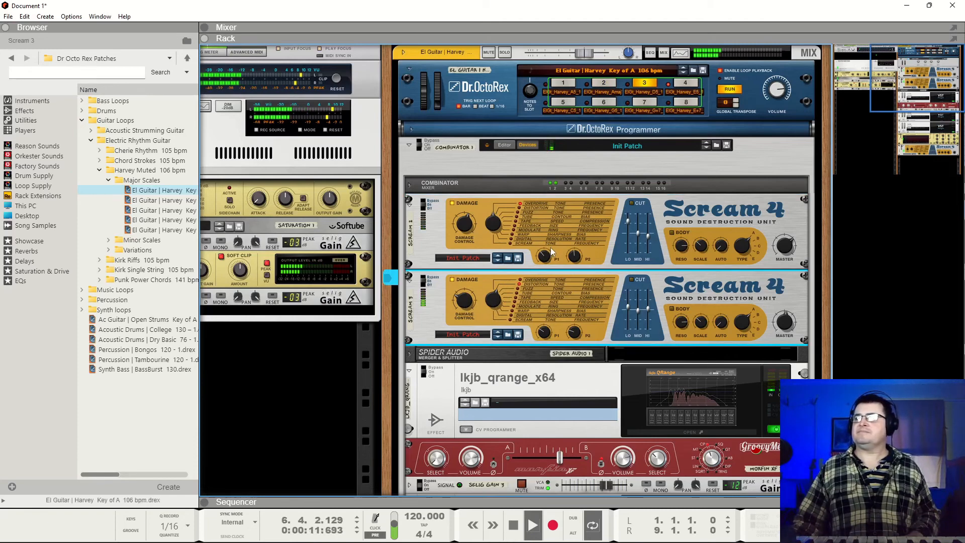
Set QRange bands 6, 7, 9, 10 and 11 to 572 Hz/-11.6 dB, 959 Hz/-8.7 dB, 1.90 kHz/-7.1 dB, 2.84 kHz/-7.3 dB and 4.35 kHz/-2.8 dB
scroll(551, 252, "down", 5)
left_click(674, 230)
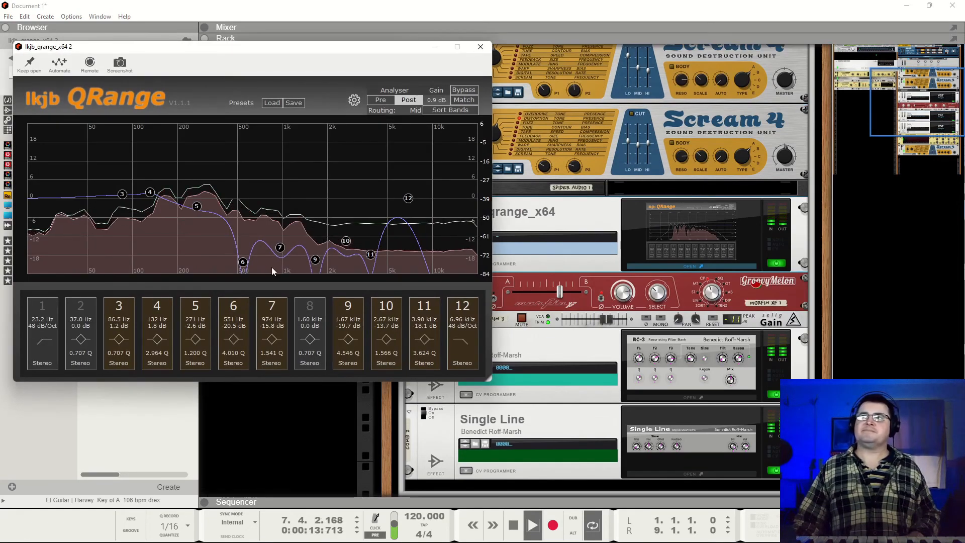
left_click_drag(243, 260, 279, 225)
left_click_drag(316, 258, 350, 220)
left_click_drag(371, 255, 377, 207)
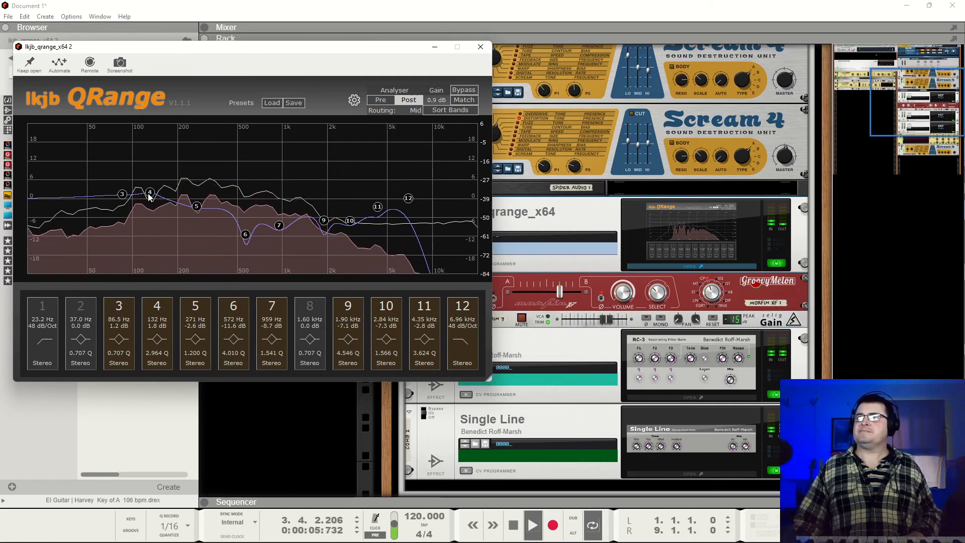
In QRange, set band 3 to 36.5 Hz at -2.6 dB and band 4 to 116 Hz at -7.0 dB
left_click_drag(149, 197, 150, 241)
left_click_drag(120, 200, 65, 207)
left_click_drag(149, 235, 142, 222)
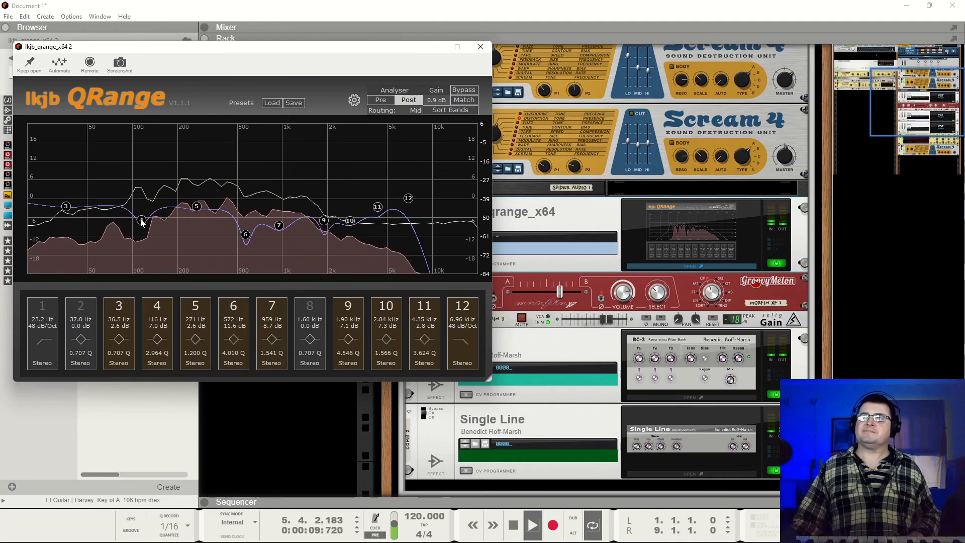
Check the control settings of the RC-3 filter bank and the Single Line echo in their plugin windows
left_click(690, 378)
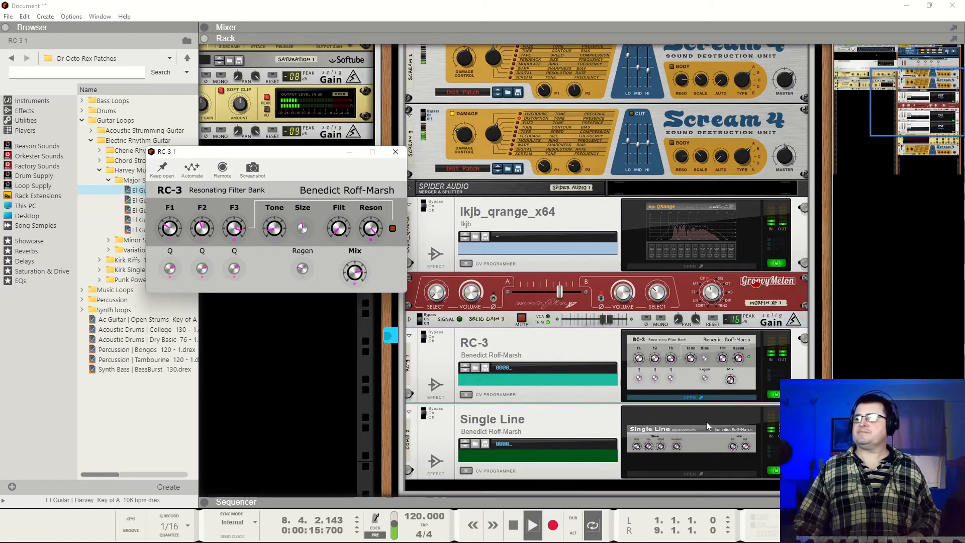
key("Down")
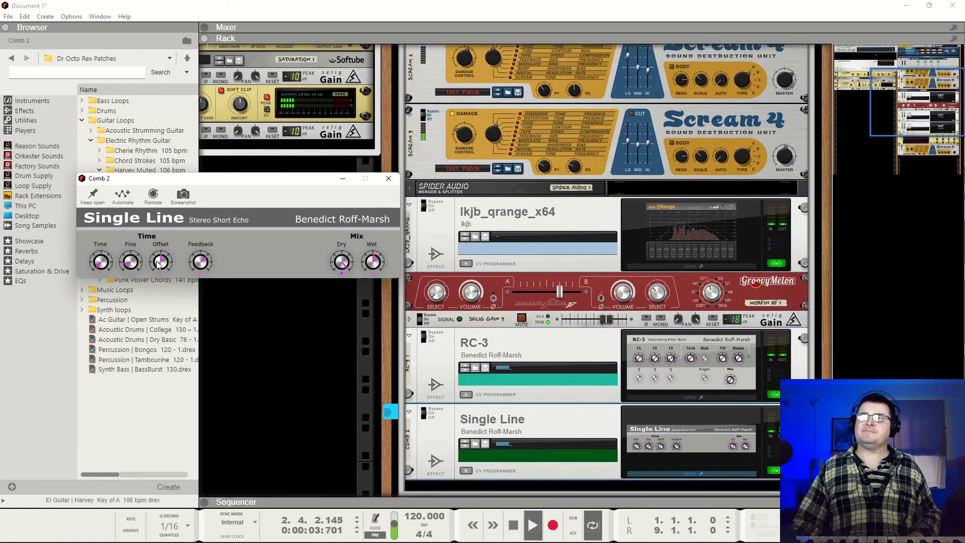
left_click(389, 179)
Compare the sound with the Scream 4 after the MClass Equalizer bypassed, check the equalizer's bypass, and re-enable both
scroll(581, 370, "down", 5)
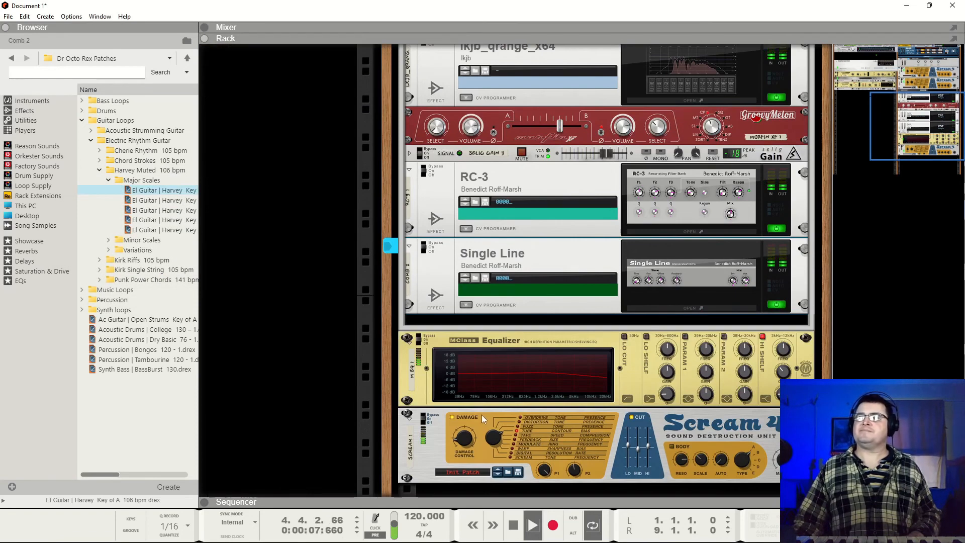
left_click(428, 418)
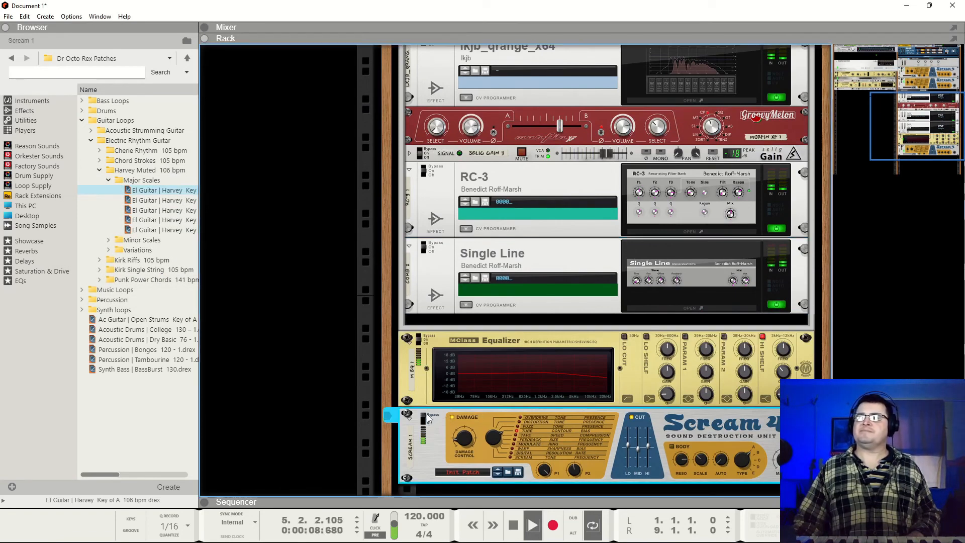
left_click(419, 345)
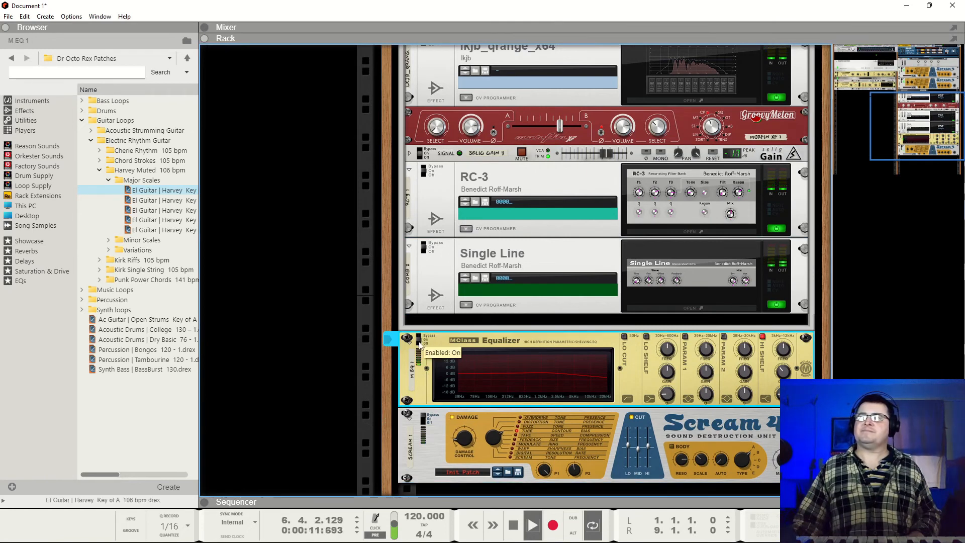
left_click(425, 423)
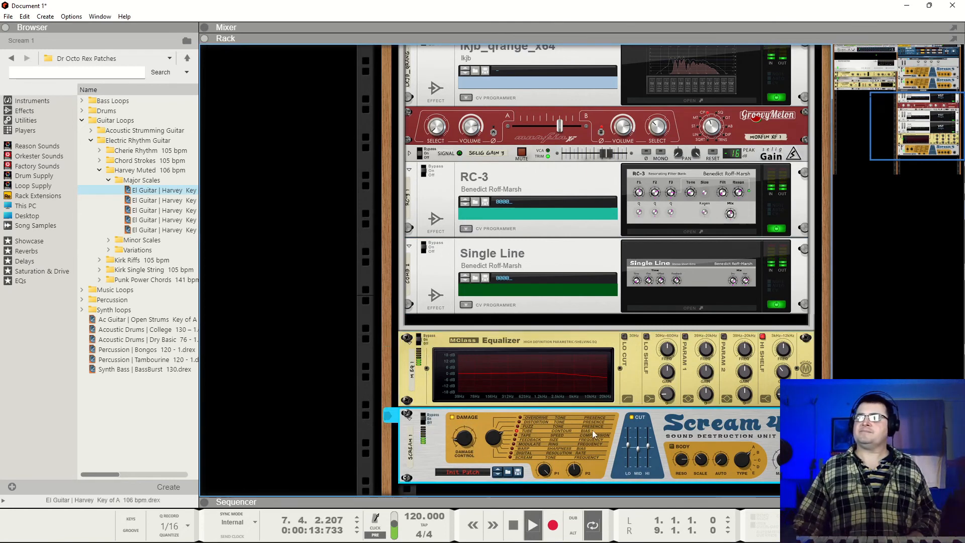
Enable Parametric 2 on the MClass Equalizer as a cut at 491.7 Hz, recheck the Scream 4 below it and stop playback
left_click(724, 337)
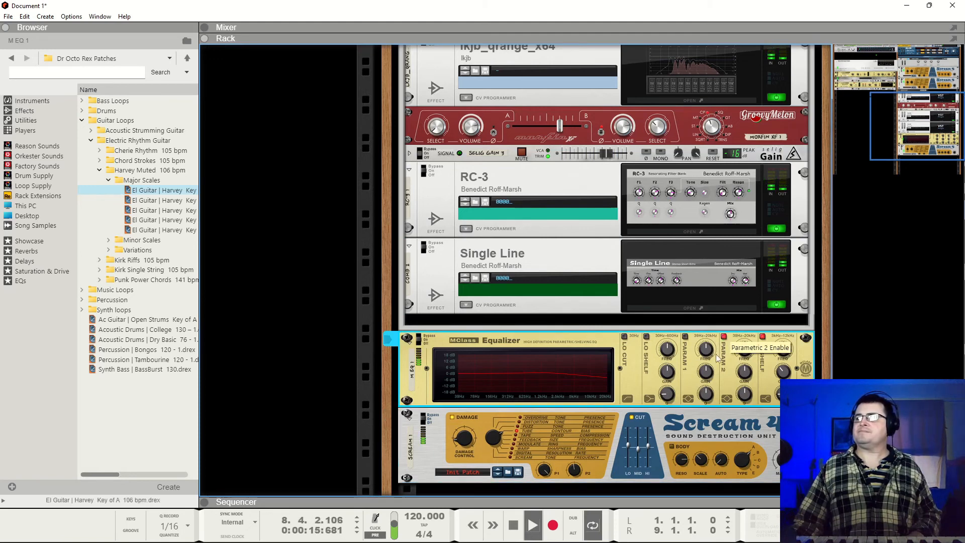
left_click_drag(744, 386, 744, 401)
mouse_move(745, 347)
left_mouse_down()
mouse_move(743, 365)
mouse_move(749, 346)
mouse_move(747, 354)
left_mouse_up()
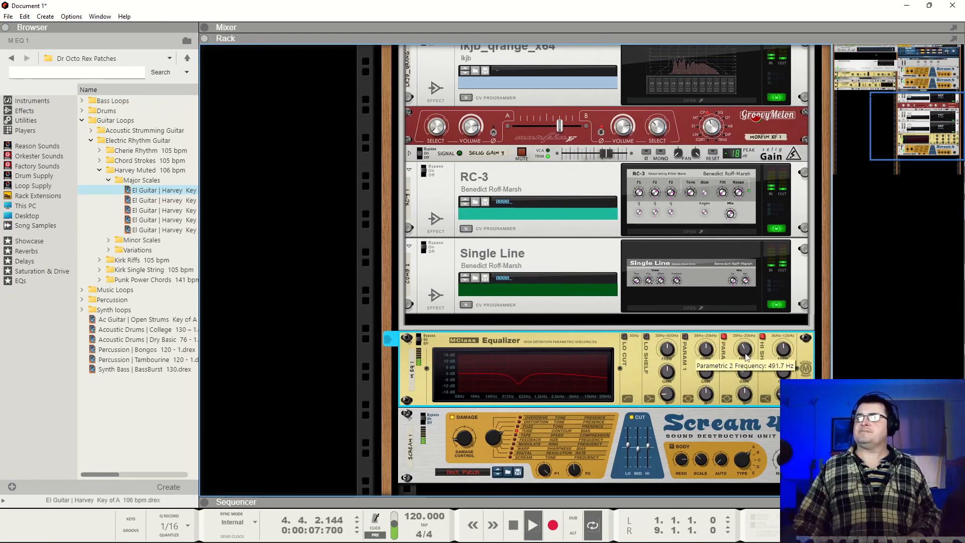
left_click(431, 410)
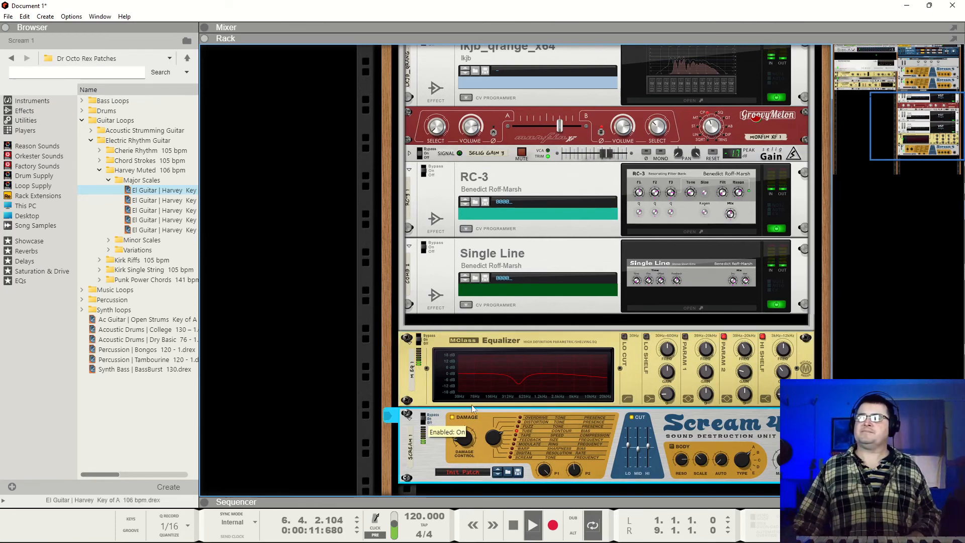
key("space")
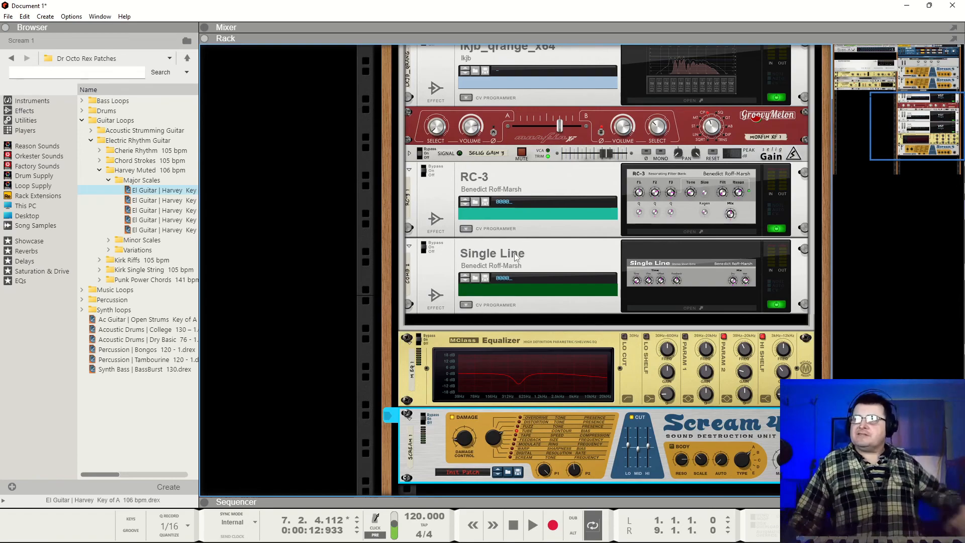
Hide the browser and toggle bypass on the Combinator's two Scream 4 units during playback to hear each distortion separately
left_click(22, 32)
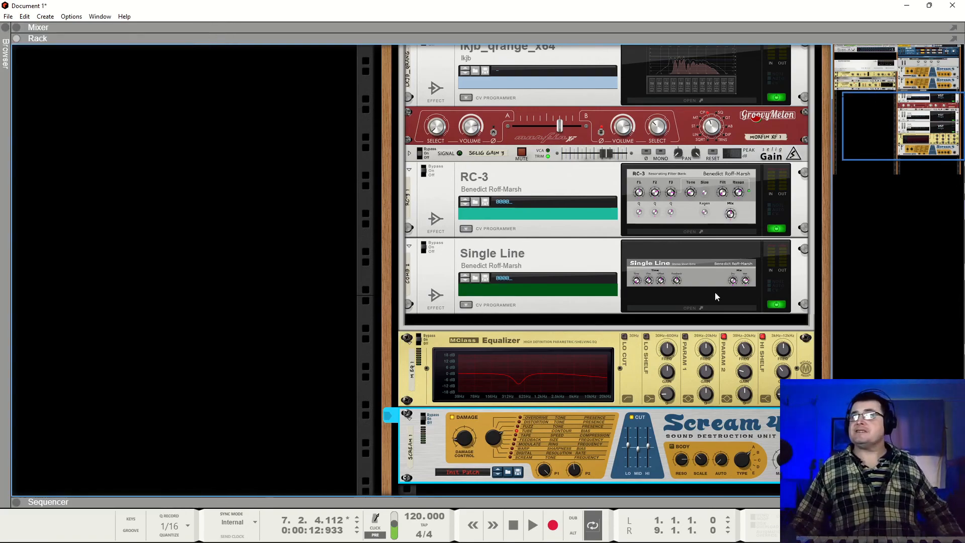
scroll(708, 312, "up", 10)
scroll(698, 349, "down", 3)
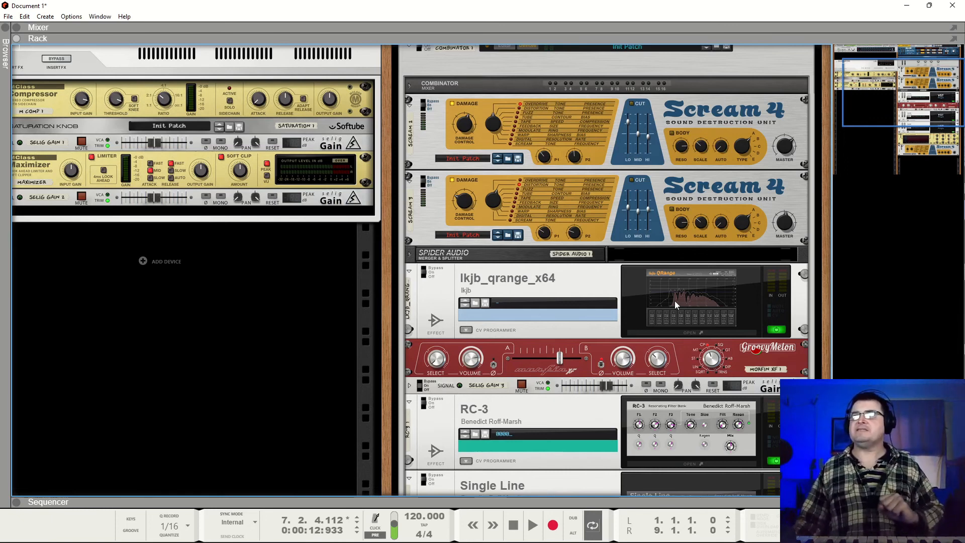
left_click(422, 106)
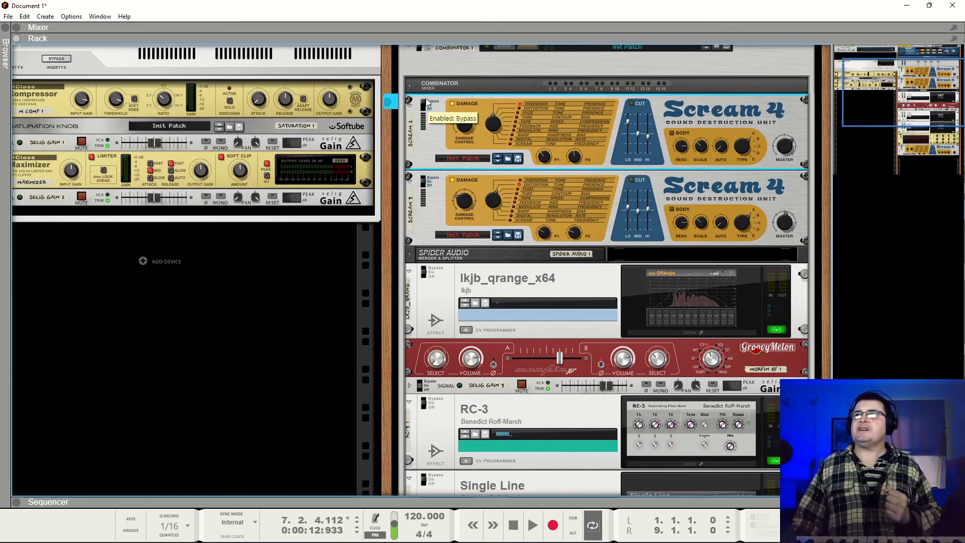
left_click(428, 192)
key("space")
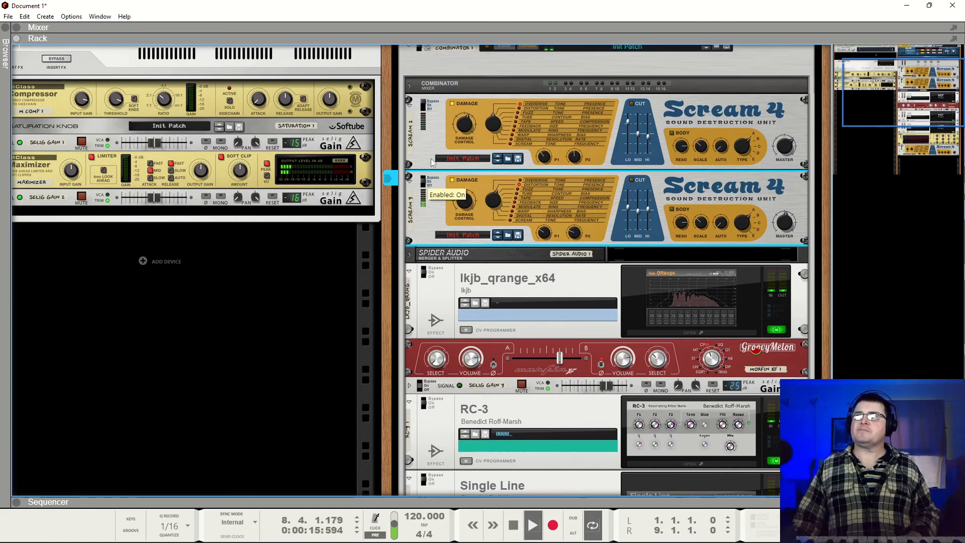
left_click(425, 107)
left_click(422, 182)
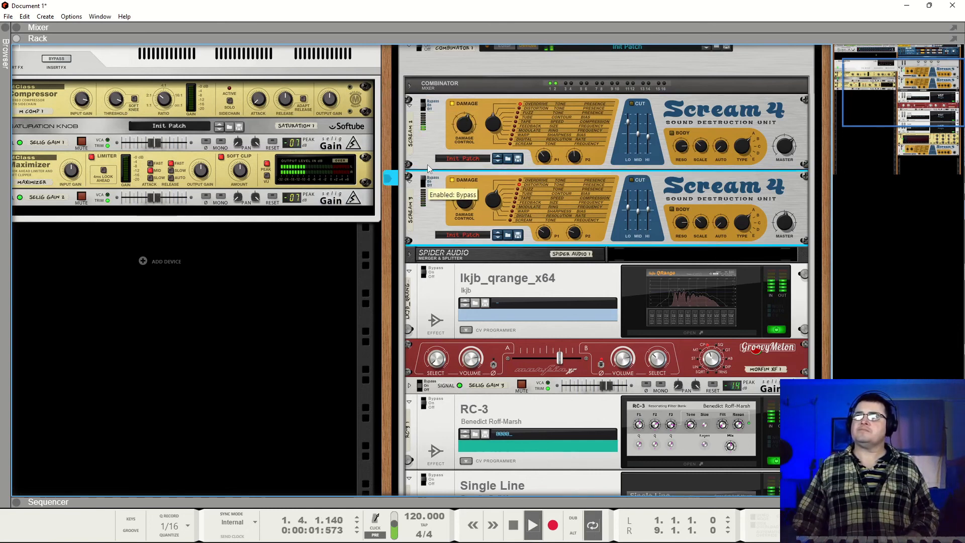
Compare the Combinator's two Scream 4 units during playback and check their damage, parameter and cut settings
left_click_drag(465, 203, 466, 169)
left_click_drag(465, 127, 464, 166)
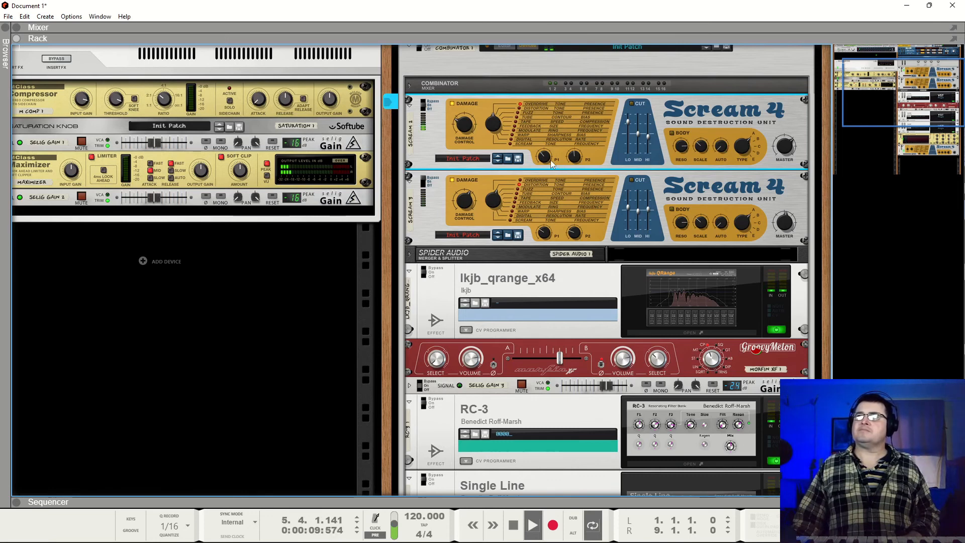
left_click_drag(550, 160, 574, 196)
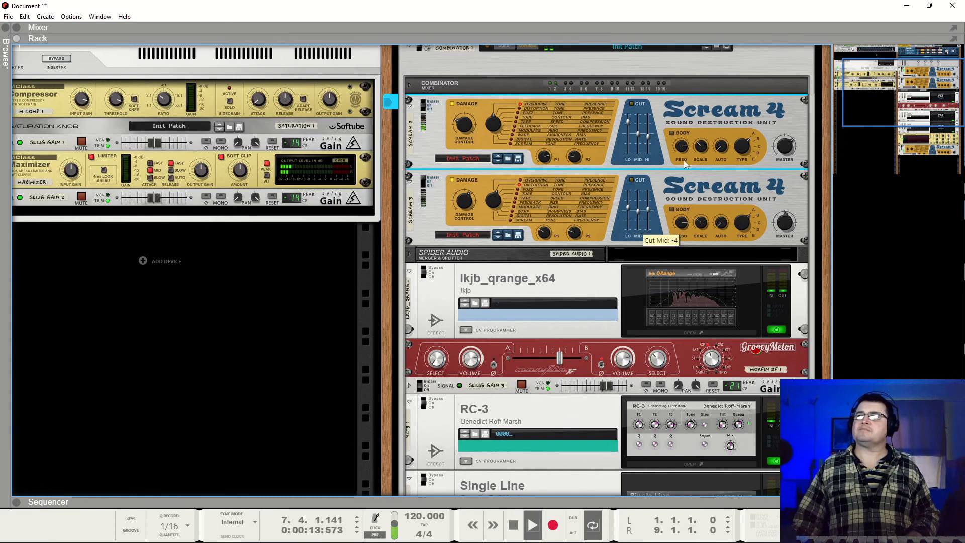
Toggle bypass on the QRange equalizer during playback and set the Morfin XF crossfader to 0.79
left_click(430, 272)
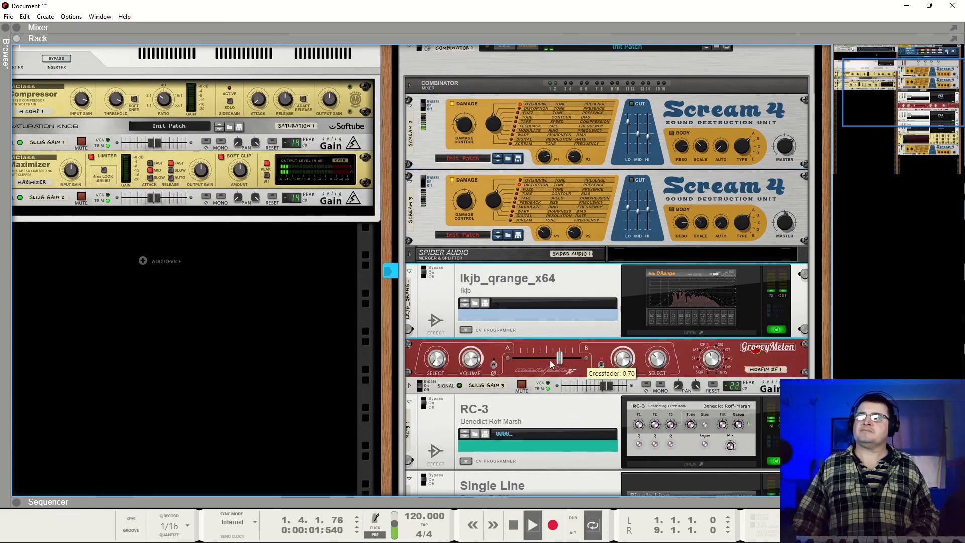
mouse_move(560, 358)
left_mouse_down()
mouse_move(487, 365)
mouse_move(566, 367)
left_mouse_up()
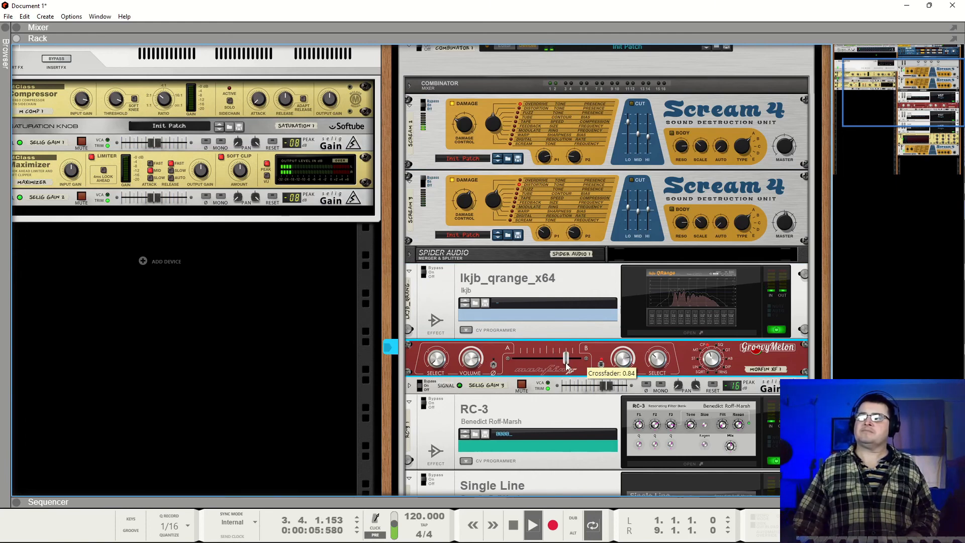
Toggle bypass on the RC-3 filter bank and the Single Line echo during playback to hear what each contributes
scroll(565, 362, "down", 3)
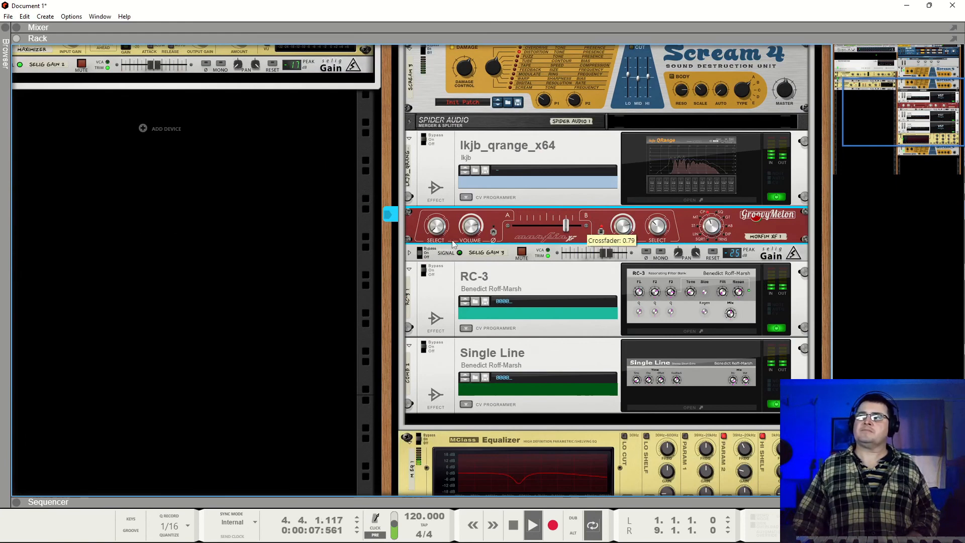
left_click(428, 272)
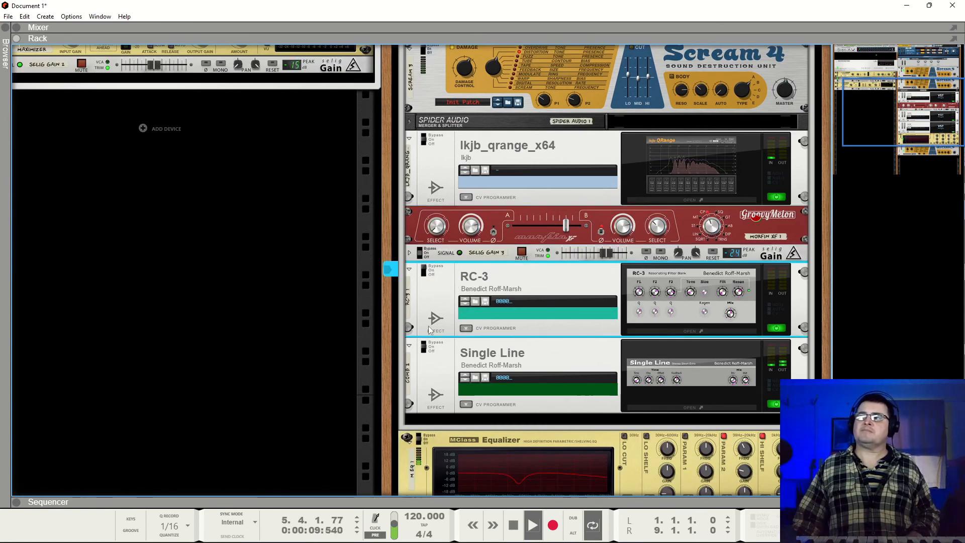
left_click(427, 348)
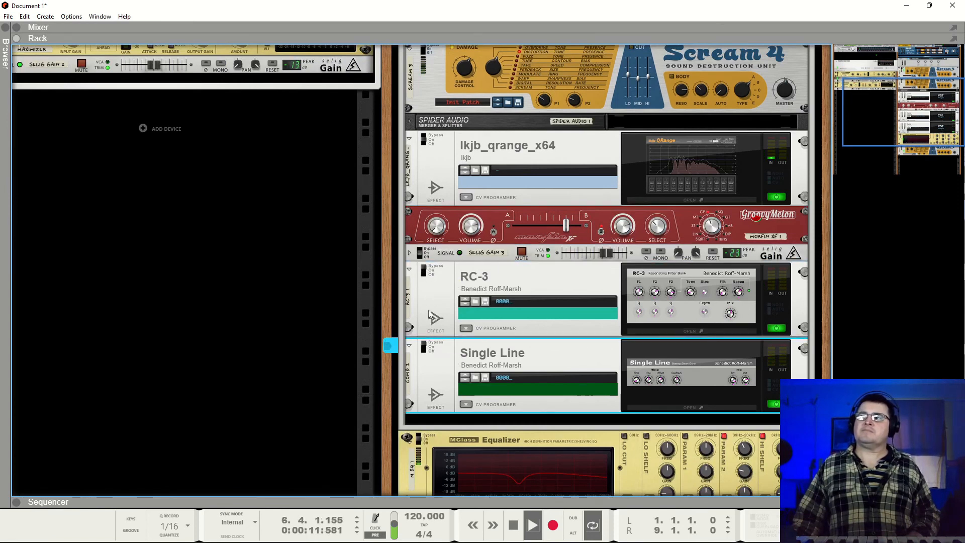
left_click(429, 272)
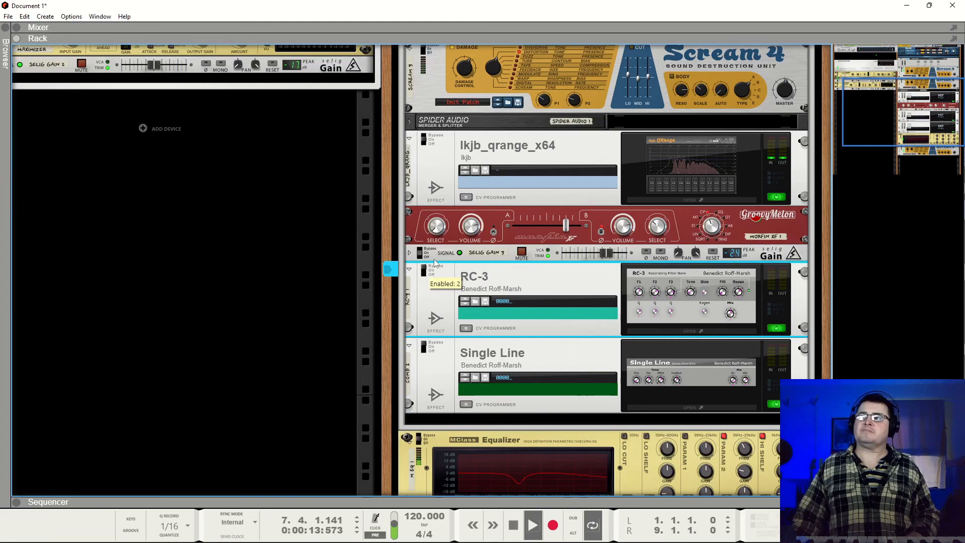
left_click(424, 347)
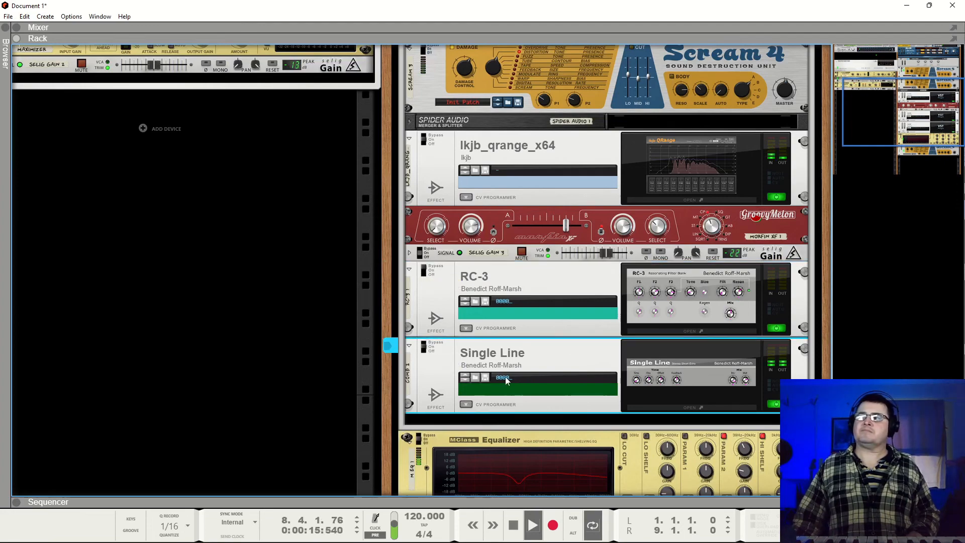
Check the Single Line echo's settings in its window, then compare bypass on the MClass Equalizer and the Scream 4 below it and stop playback
scroll(659, 279, "down", 3)
left_click(659, 279)
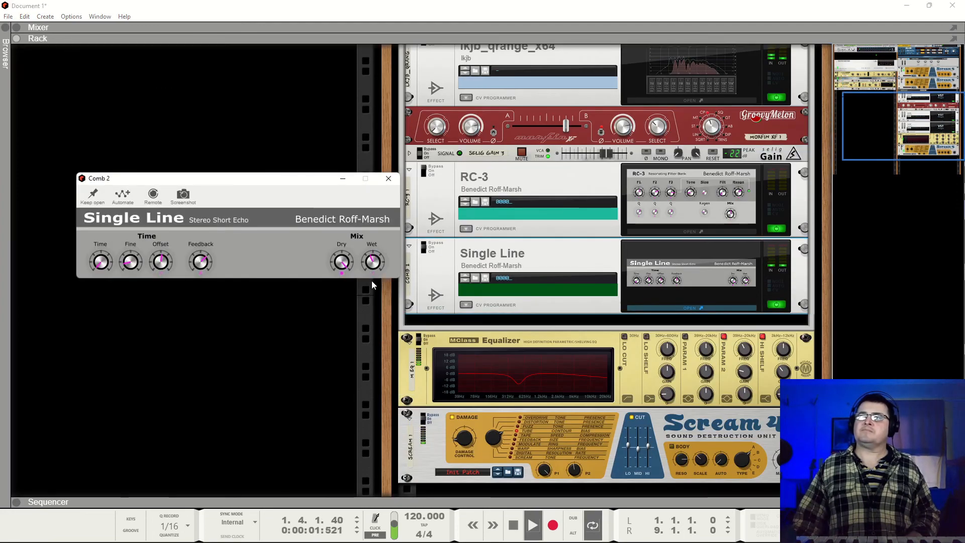
left_click(388, 178)
left_click(421, 339)
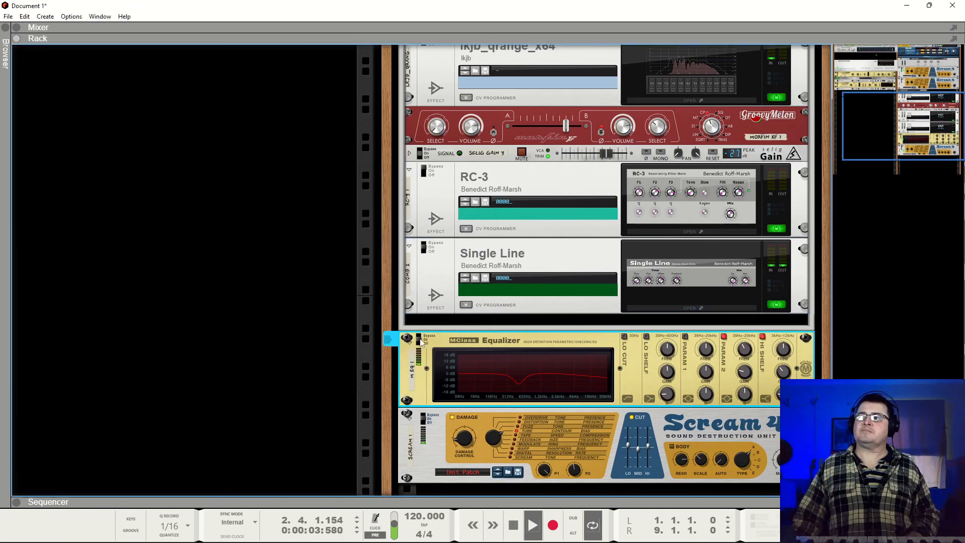
left_click(427, 418)
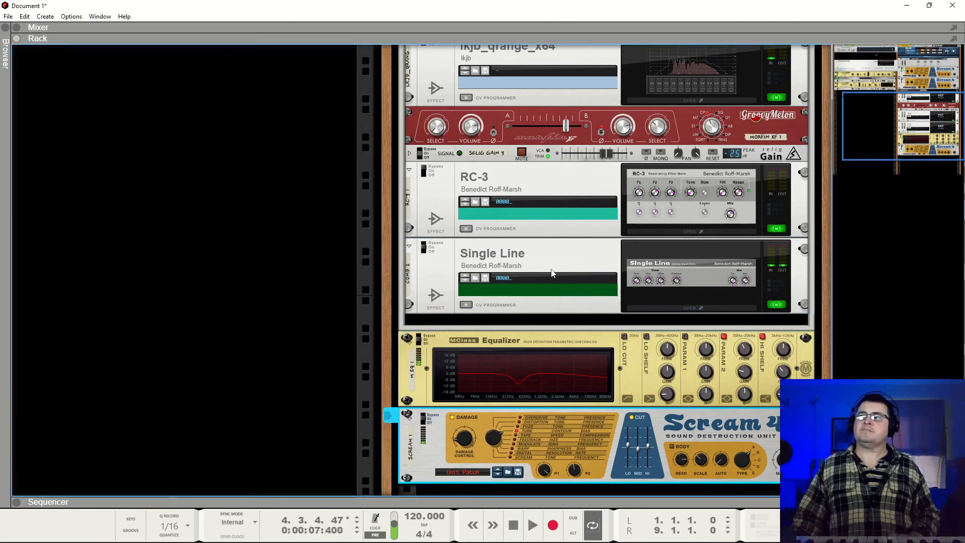
Resume playback and sweep the Morfin XF crossfader fully to A at 0.00 and back towards B
scroll(558, 292, "up", 3)
scroll(561, 300, "up", 3)
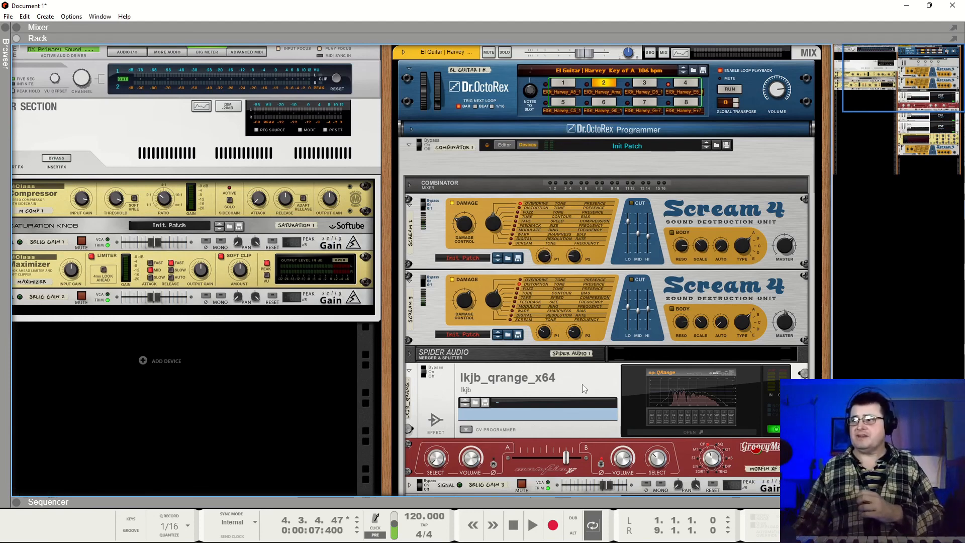
scroll(710, 316, "down", 3)
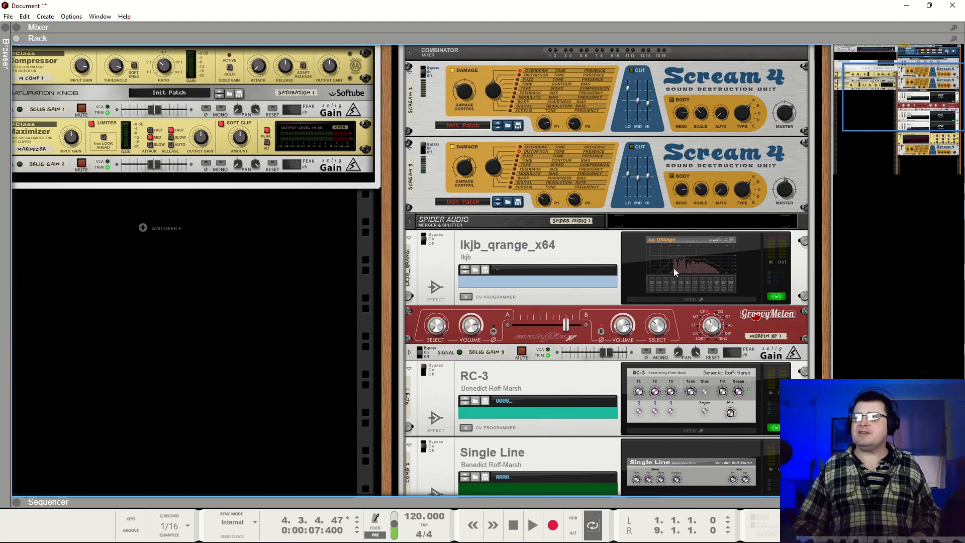
key("space")
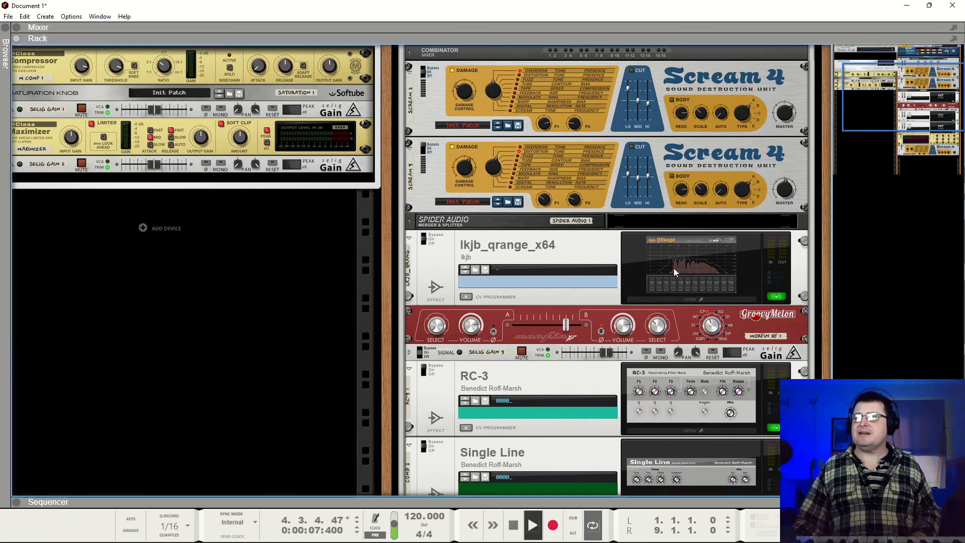
left_click(517, 323)
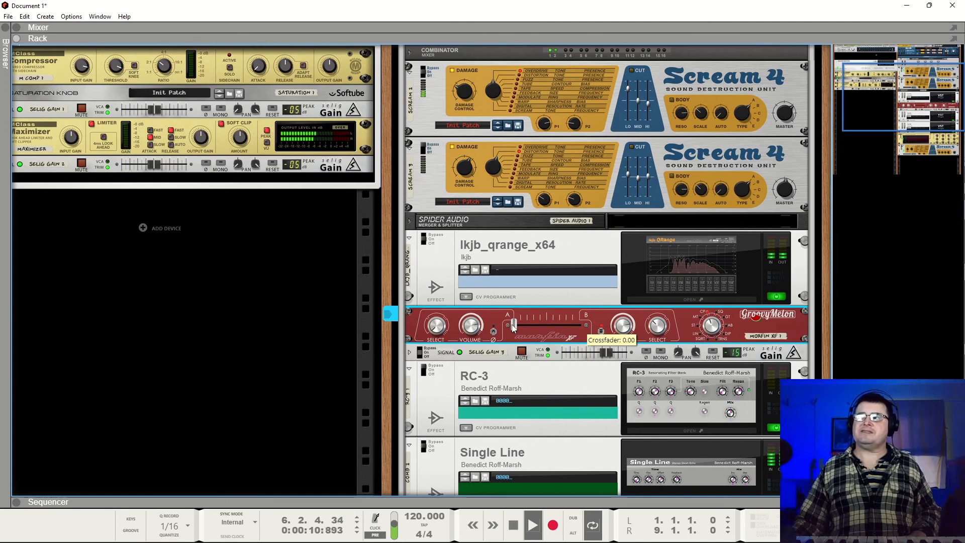
left_click_drag(513, 327, 563, 329)
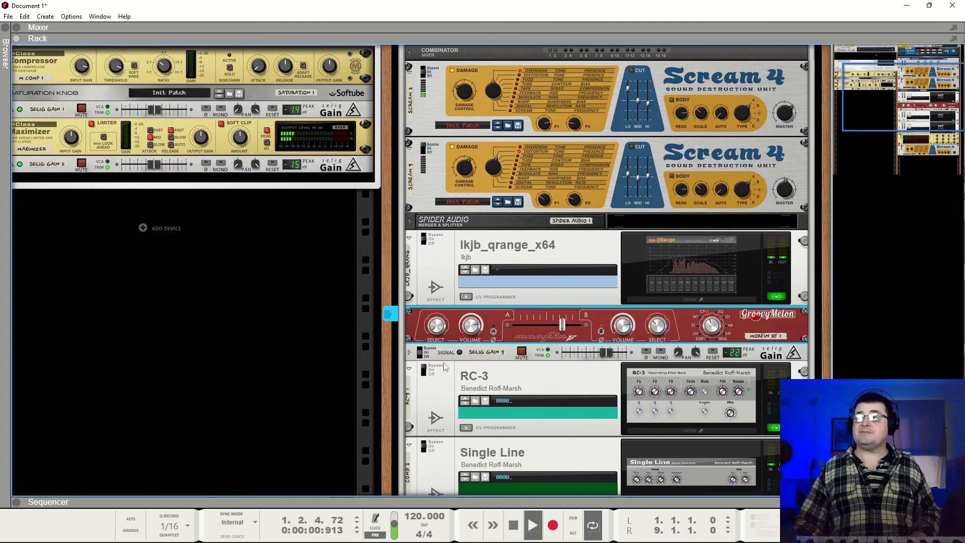
Recheck the RC-3's bypass, stop playback and examine the QRange equalizer's band settings in its window
left_click(425, 374)
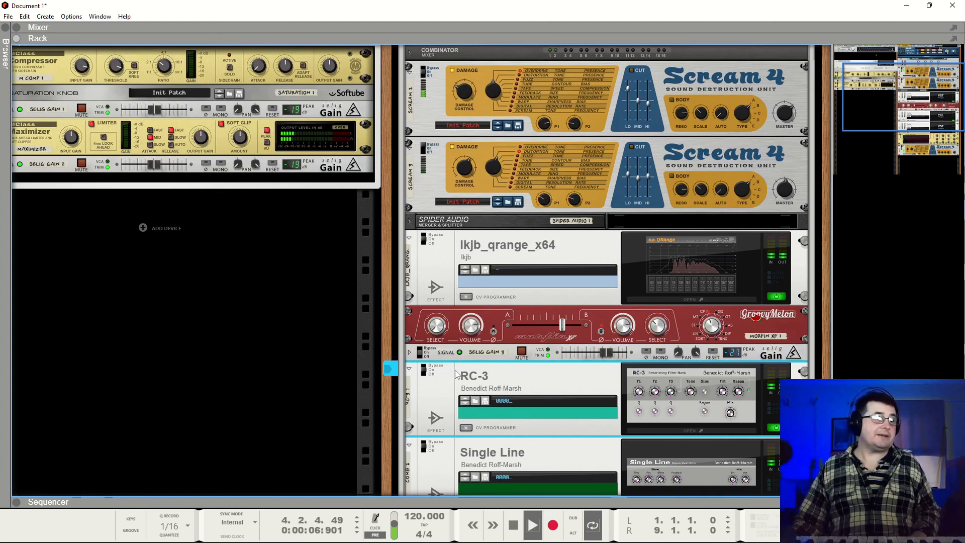
key("space")
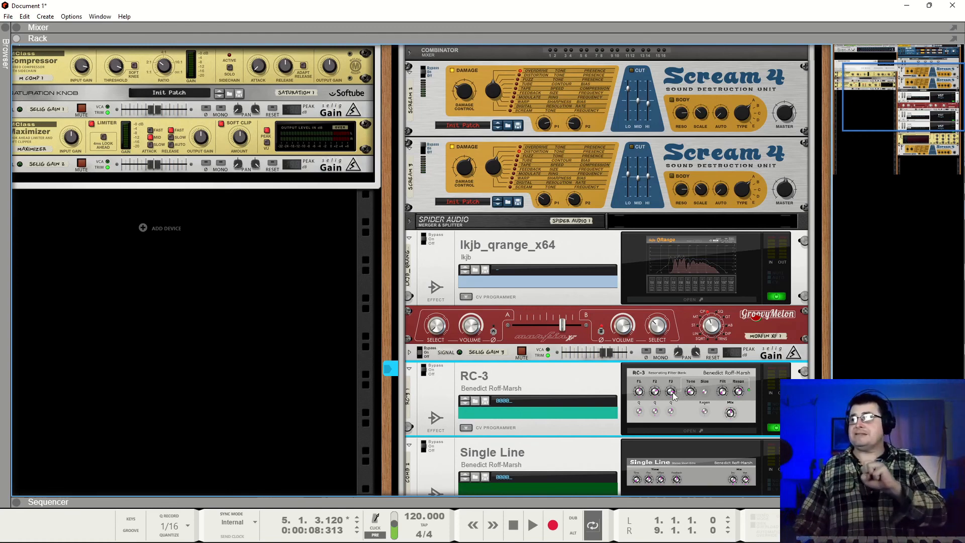
double_click(670, 267)
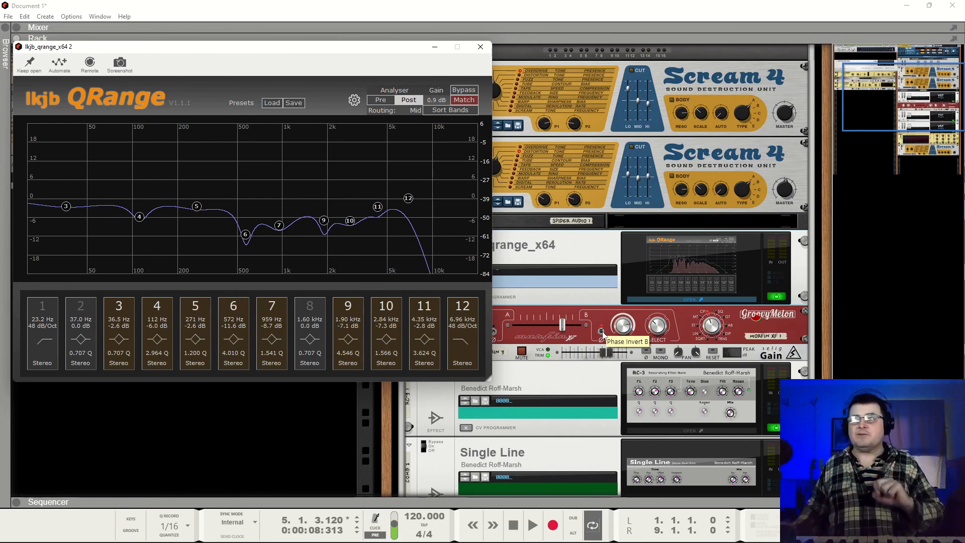
left_click(480, 46)
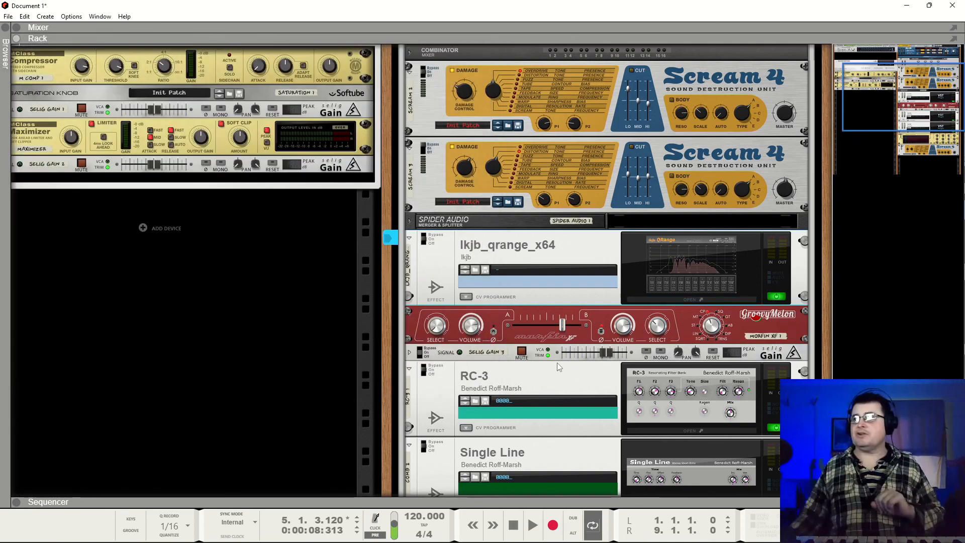
Try a deep, wide cut at 520.1 Hz with Parametric 1 on the MClass Equalizer, then disable that band again
scroll(610, 396, "down", 6)
left_click(685, 241)
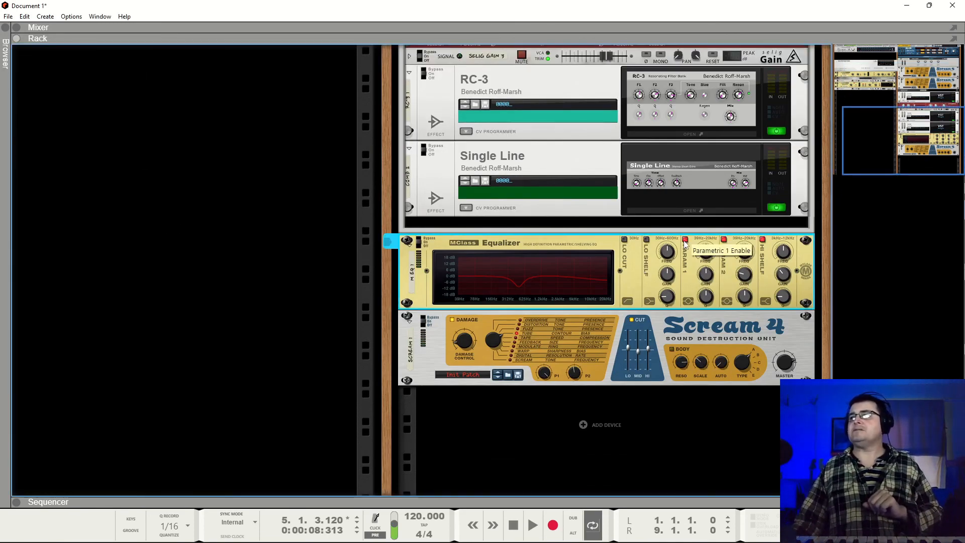
left_click_drag(705, 271, 721, 426)
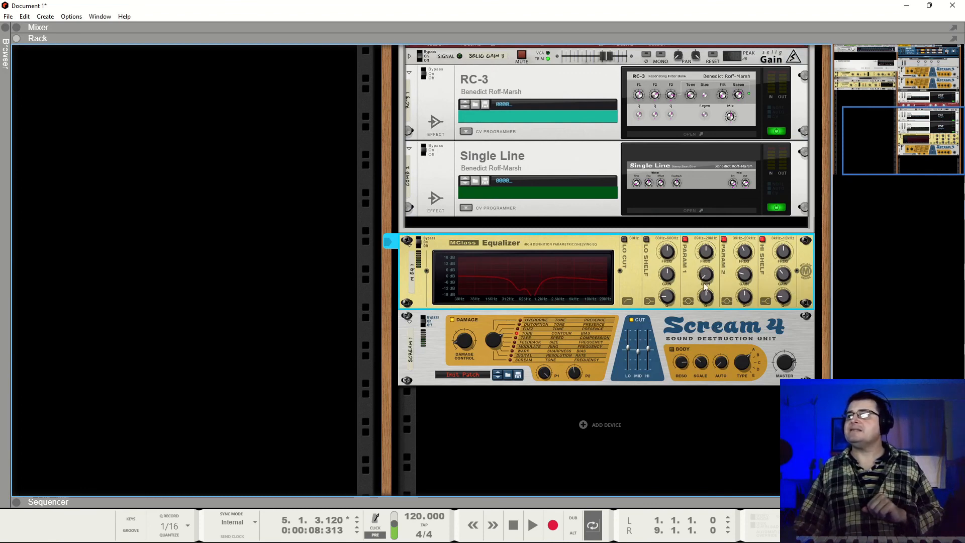
left_click_drag(705, 297, 703, 265)
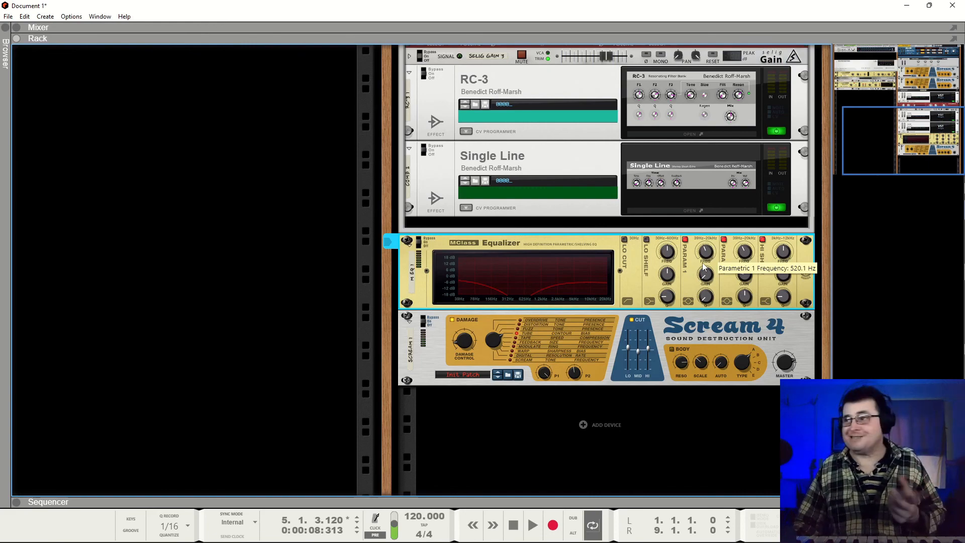
left_click(685, 241)
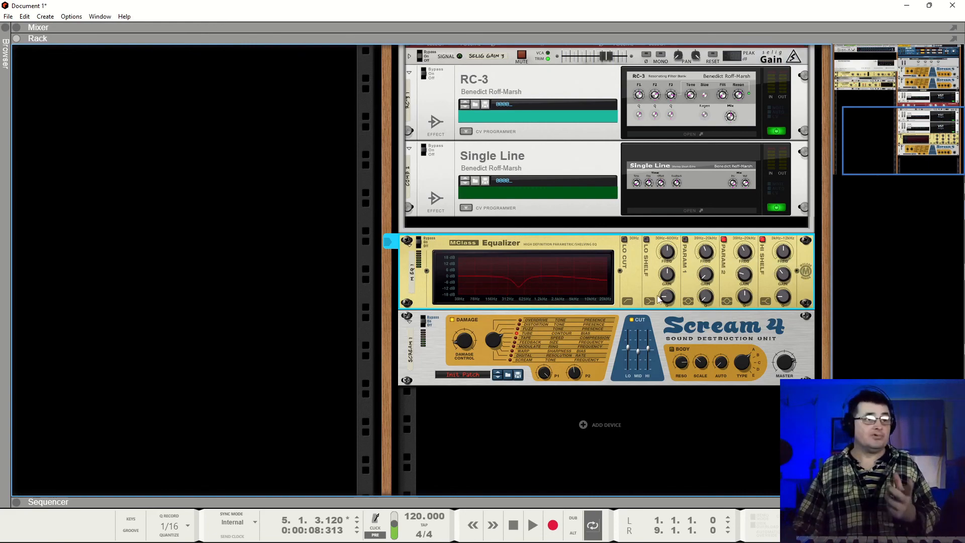
Change the Combinator's second Scream 4 to the Scream damage type while listening, and stop playback
scroll(652, 245, "up", 10)
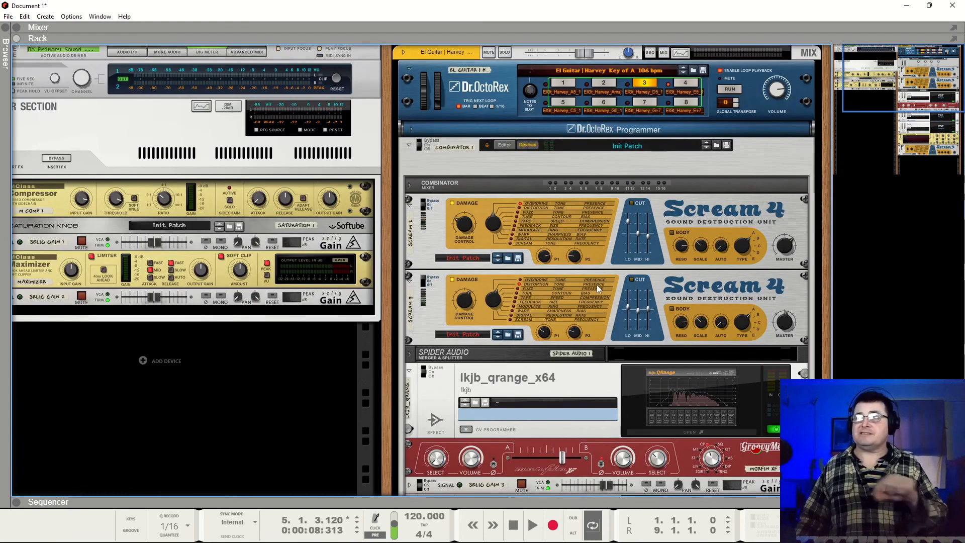
left_click(428, 285)
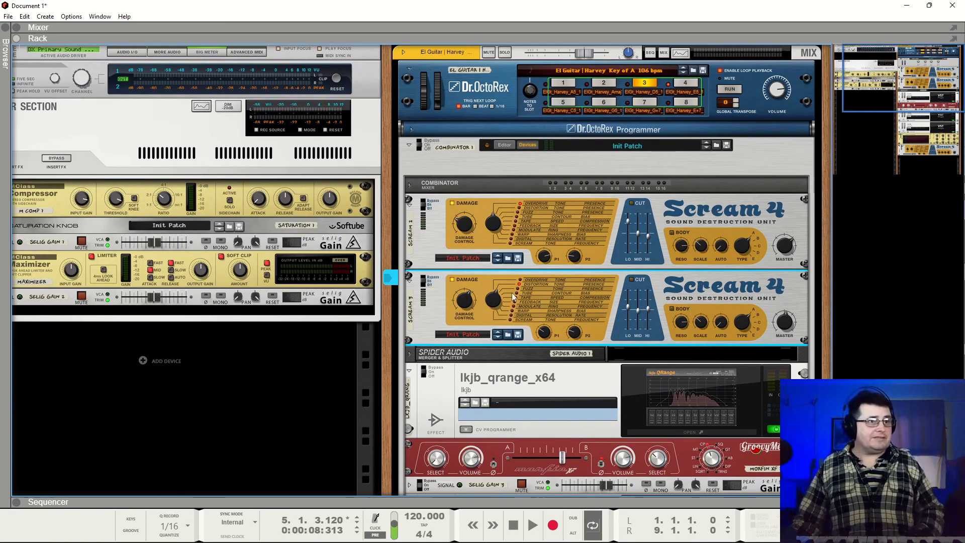
key("space")
left_click_drag(497, 297, 500, 209)
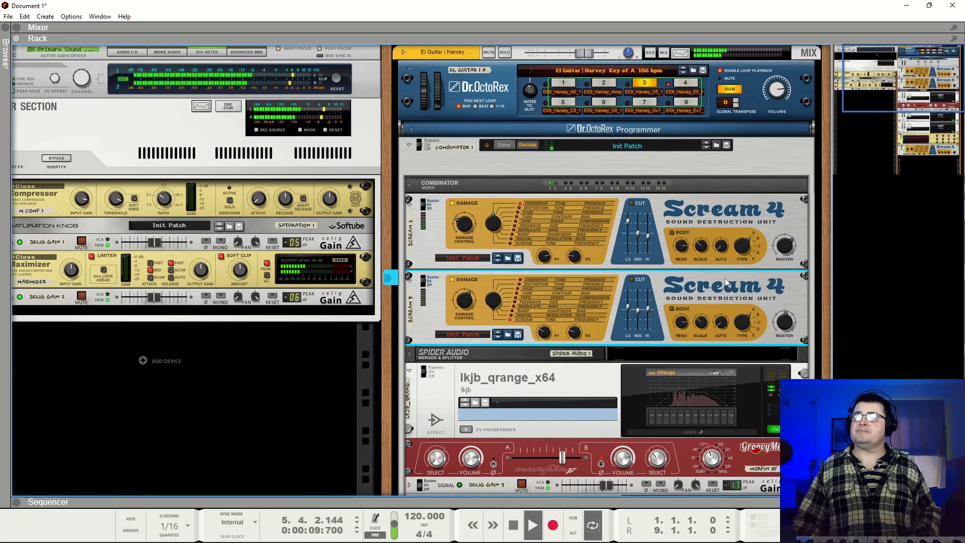
key("space")
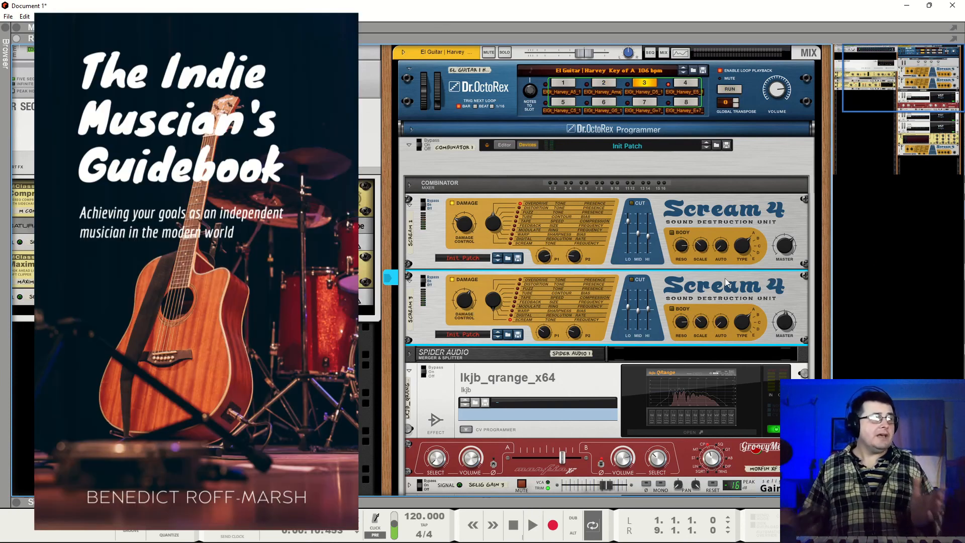